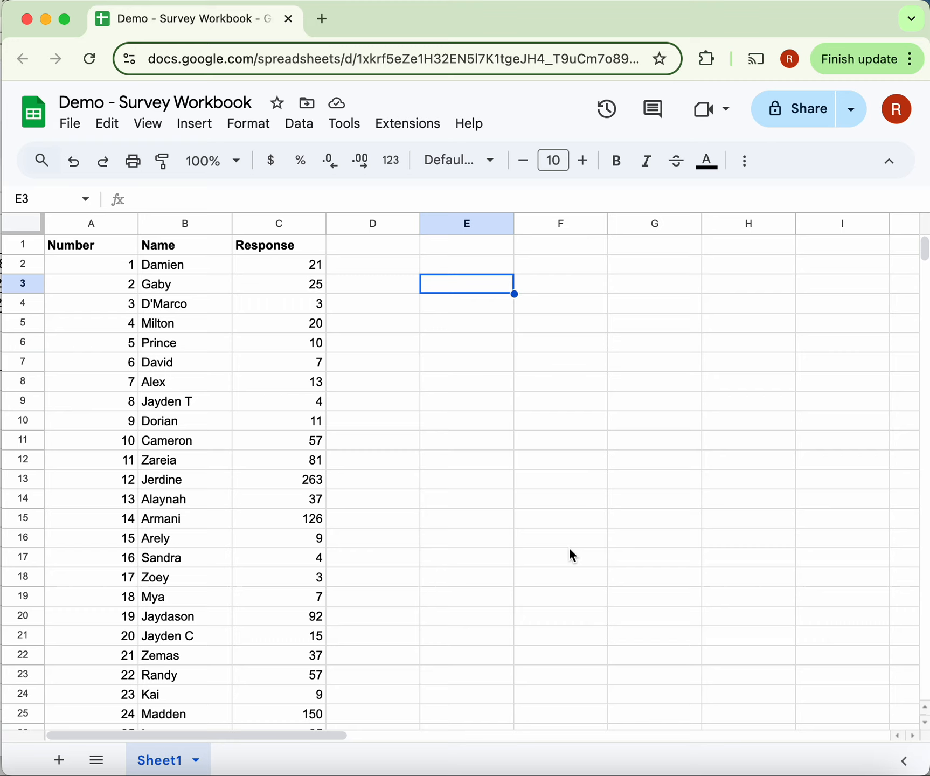
# - Enter the labels Minimum, LQ, Median, UQ and Maximum down cells E3 to E7
pyautogui.write('M')
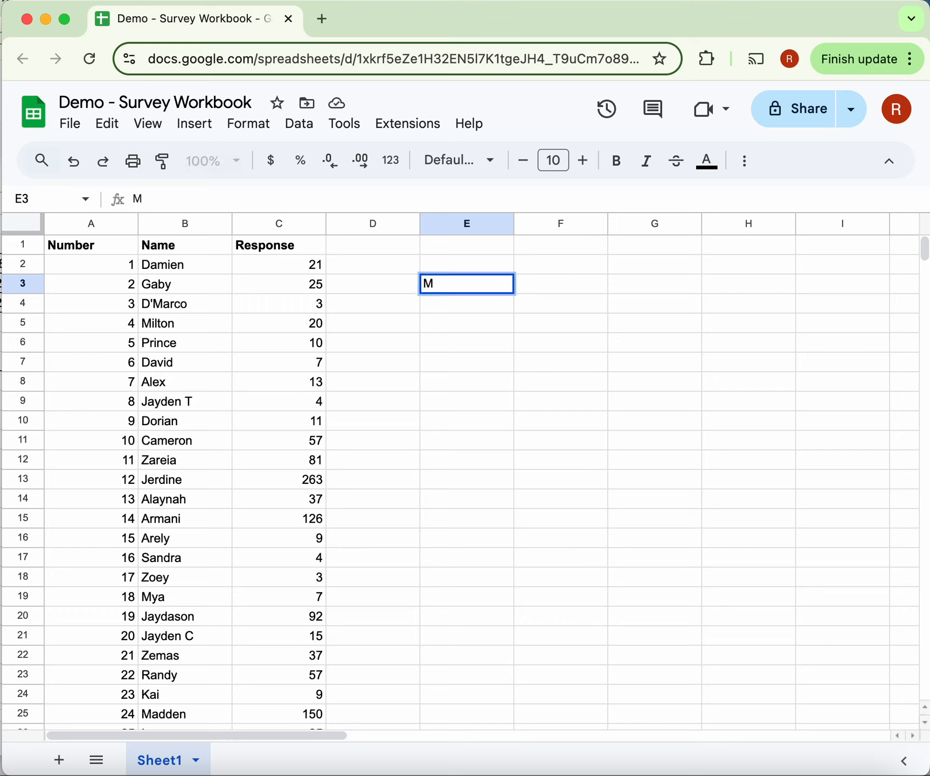
pyautogui.write('inimum')
pyautogui.press('Return')
pyautogui.write('L')
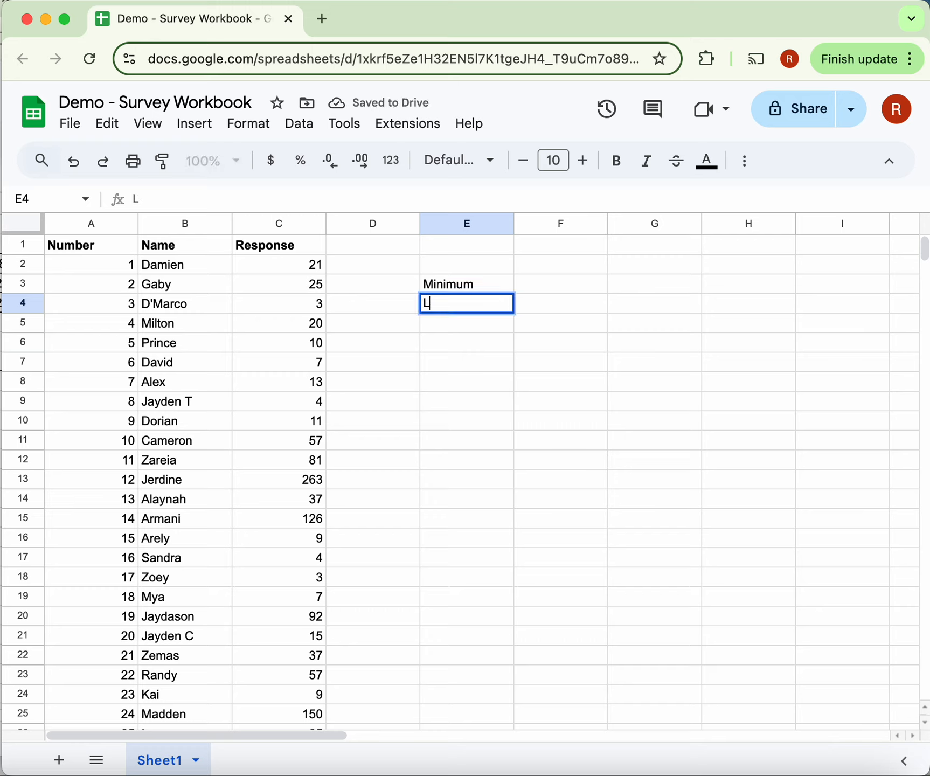
pyautogui.write('Q')
pyautogui.press('Return')
pyautogui.write('Median')
pyautogui.press('Return')
pyautogui.write('Uq')
pyautogui.press('BackSpace')
pyautogui.write('Q')
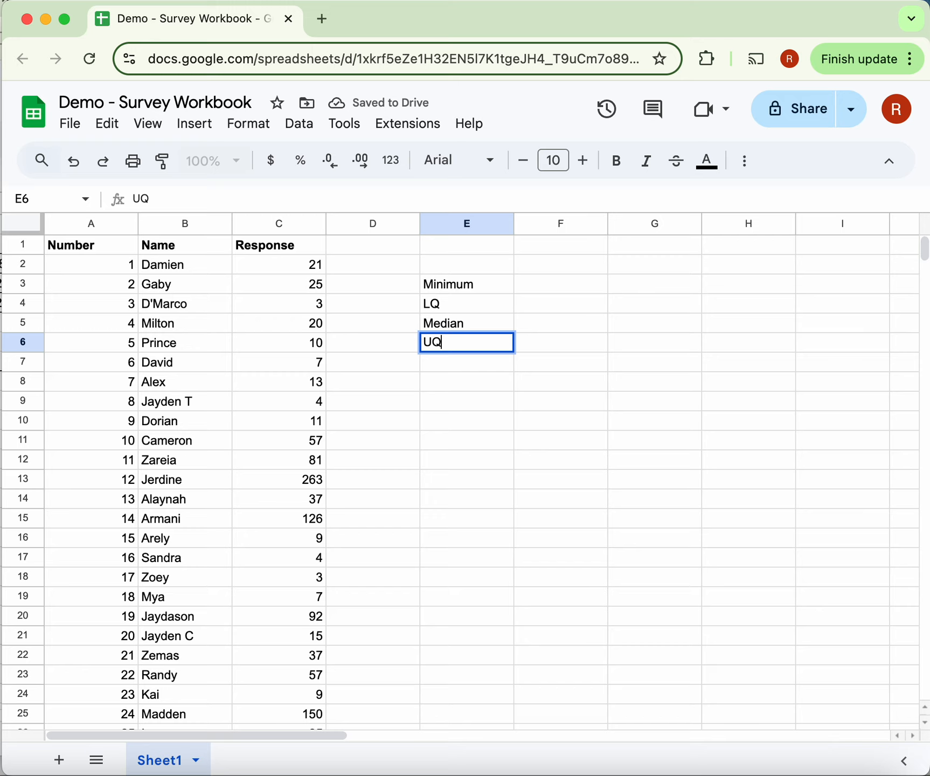
pyautogui.press('Return')
pyautogui.write('Maximum')
# - Enter the labels IQR, Mean, Range and Mode down cells G3 to G6
pyautogui.click(642, 293)
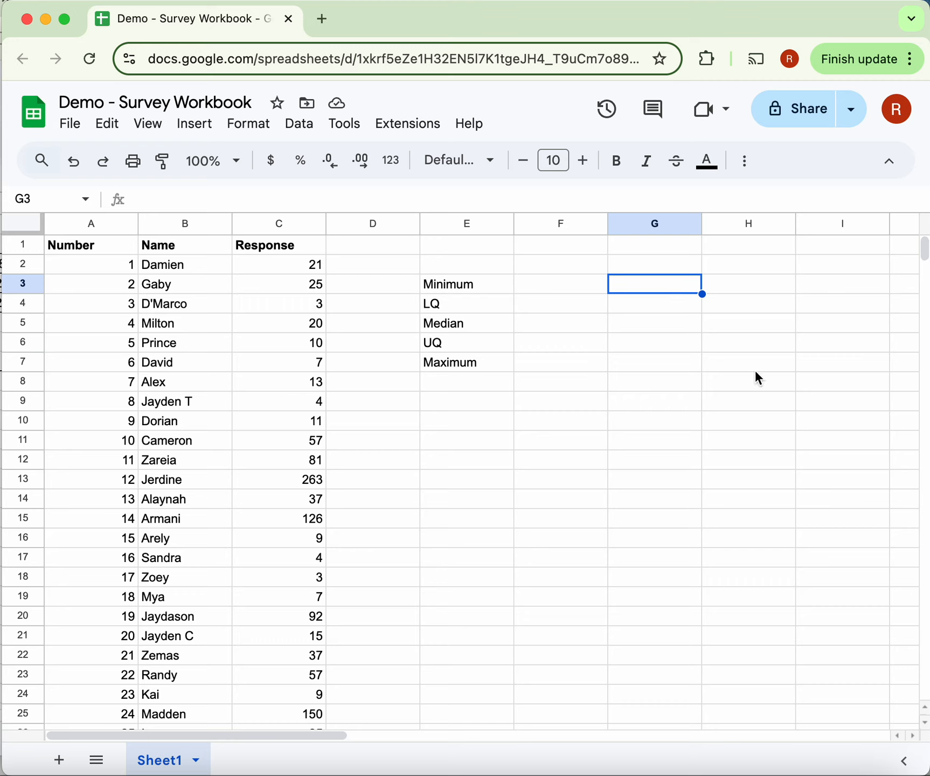
pyautogui.doubleClick(649, 277)
pyautogui.write('IQR')
pyautogui.press('Return')
pyautogui.write('Mean')
pyautogui.press('Return')
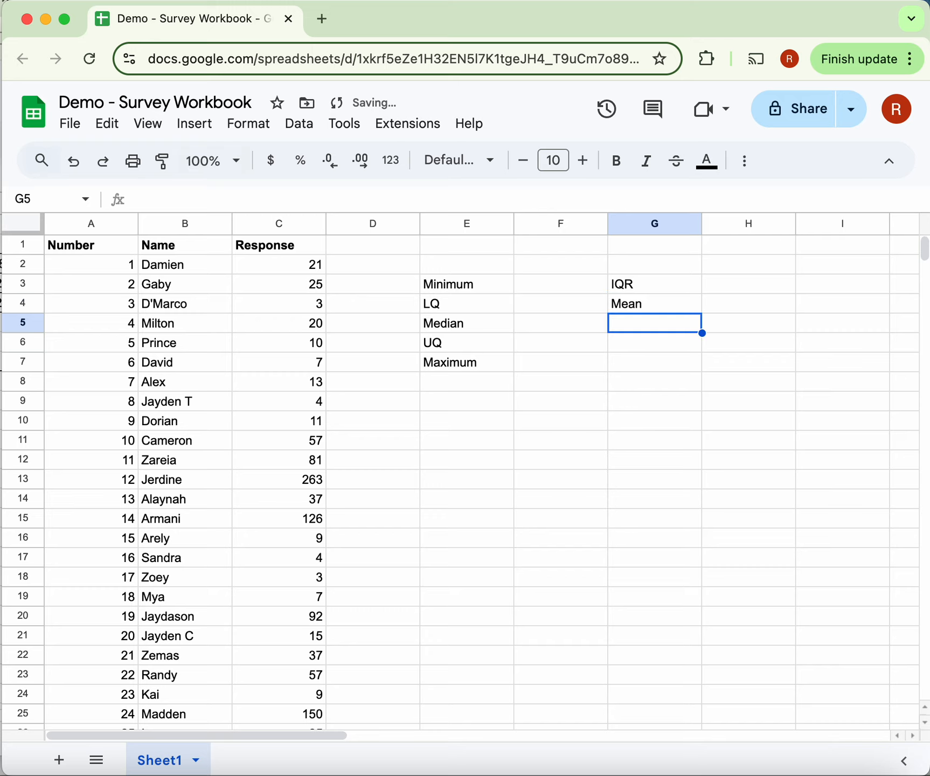
pyautogui.write('Range')
pyautogui.press('Return')
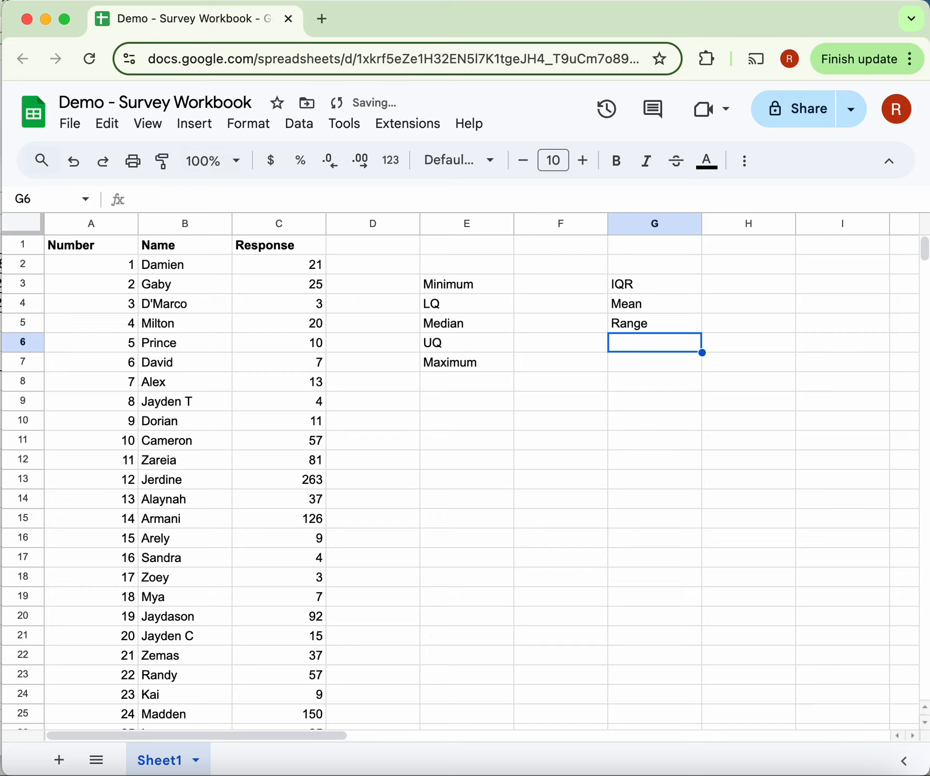
pyautogui.write('Mode')
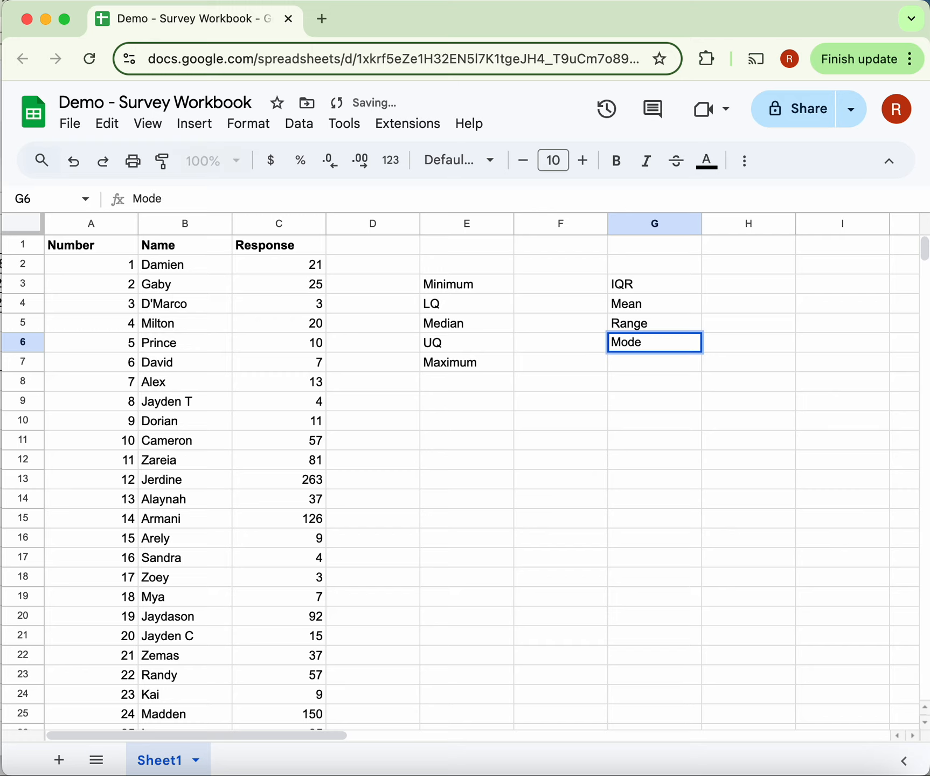
pyautogui.click(672, 389)
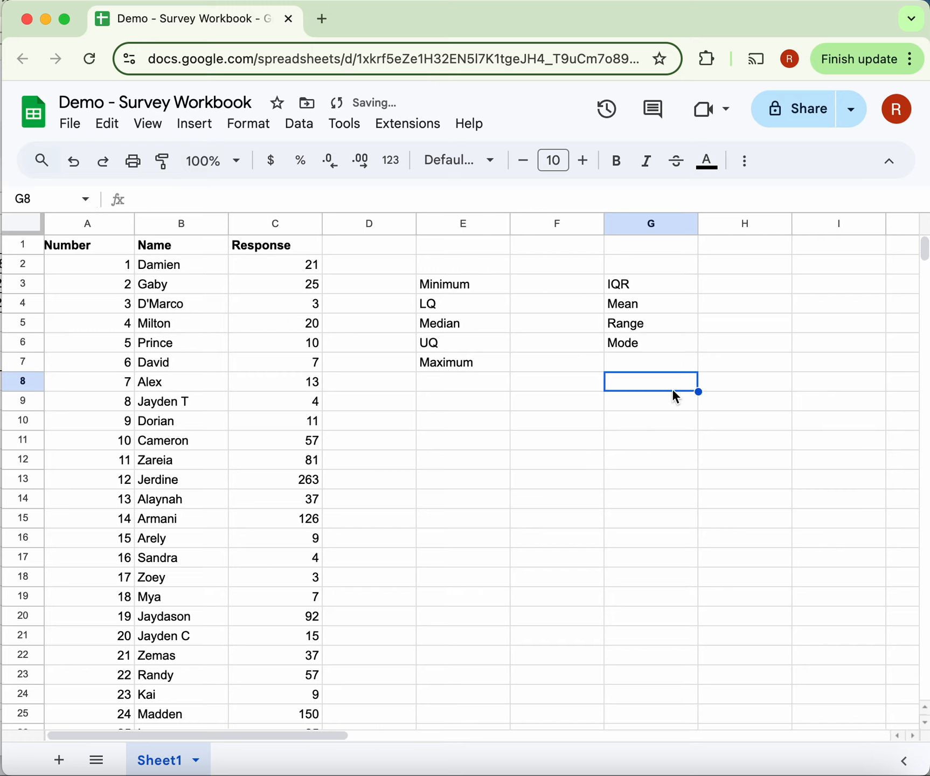
# - Enter the upper outlier boundary label "UQ + (1.5*IQR)" in cell I3
pyautogui.hscroll(3, 672, 389)
pyautogui.click(660, 288)
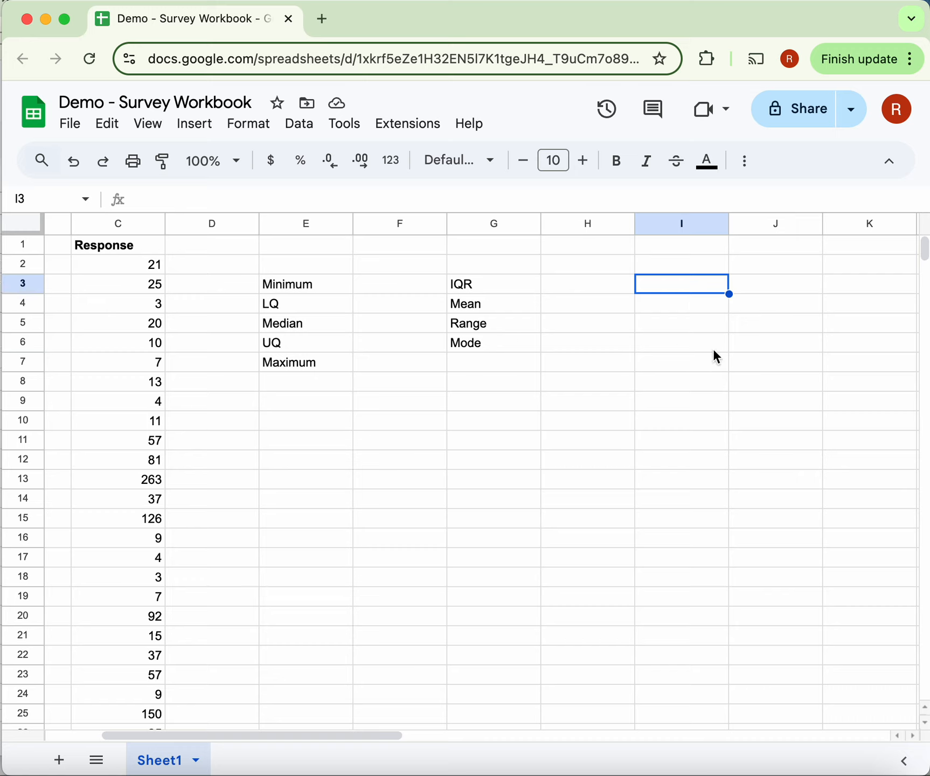
pyautogui.write('UQ + (')
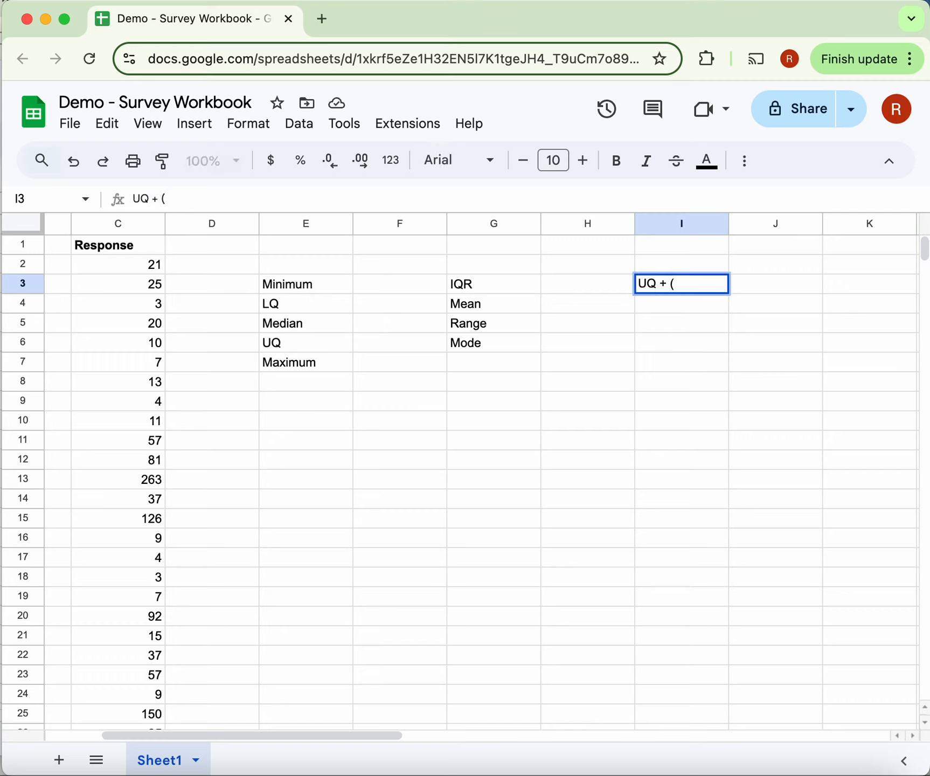
pyautogui.write('1')
pyautogui.write('.5*IQR)')
pyautogui.press('Return')
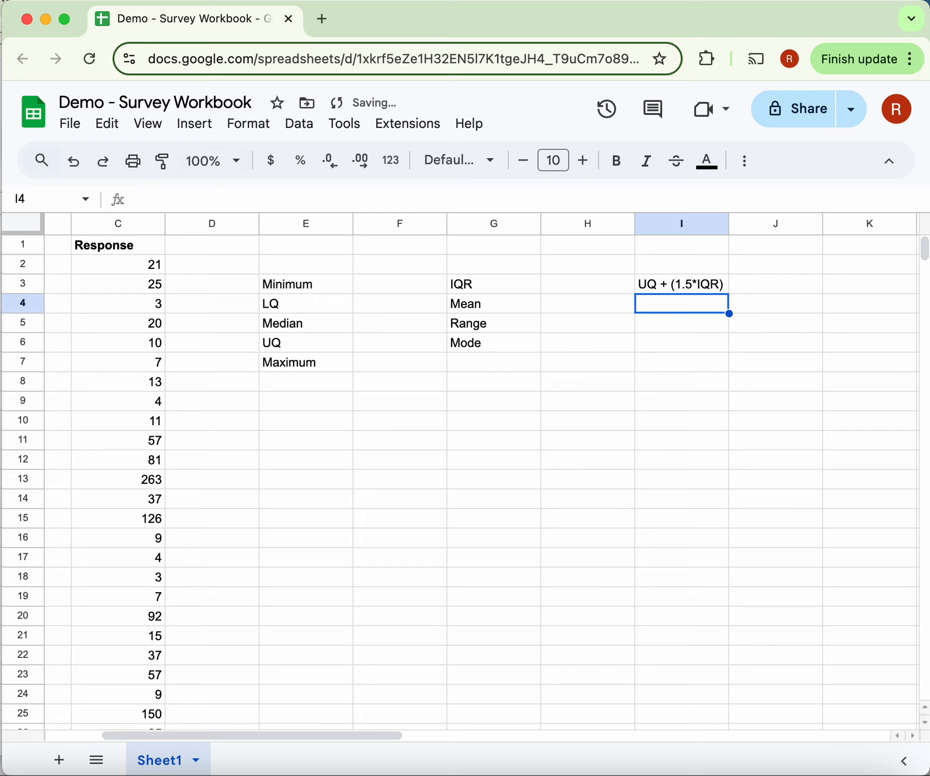
# - Enter the lower outlier boundary label "LQ - (1.5*IQR)" in cell I4
pyautogui.write('L')
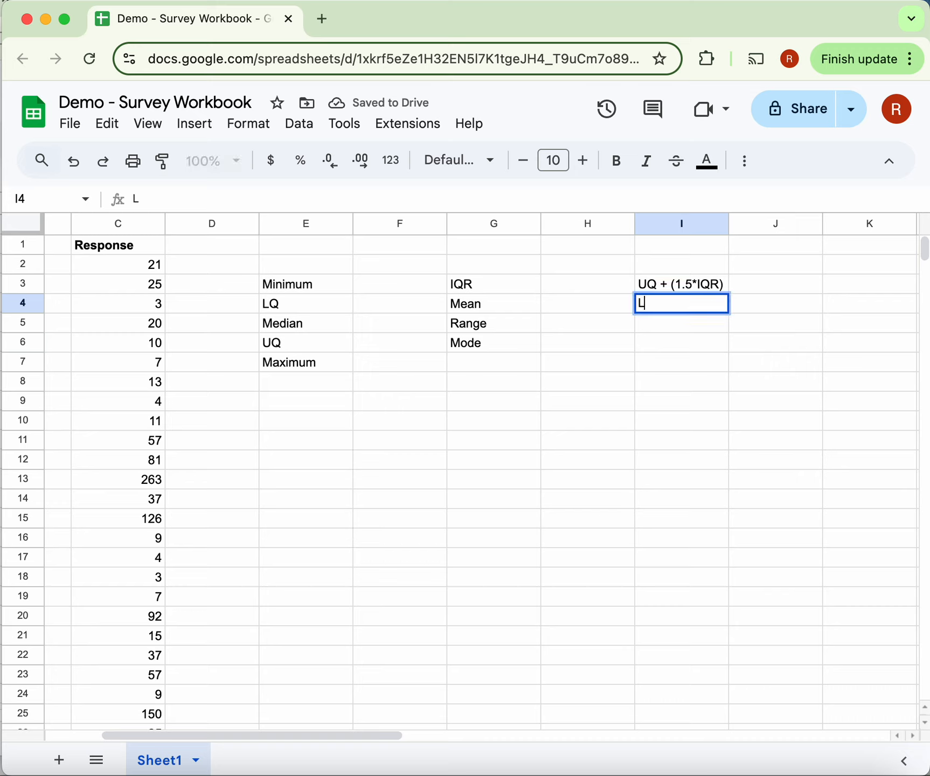
pyautogui.write('Q - (1.5*')
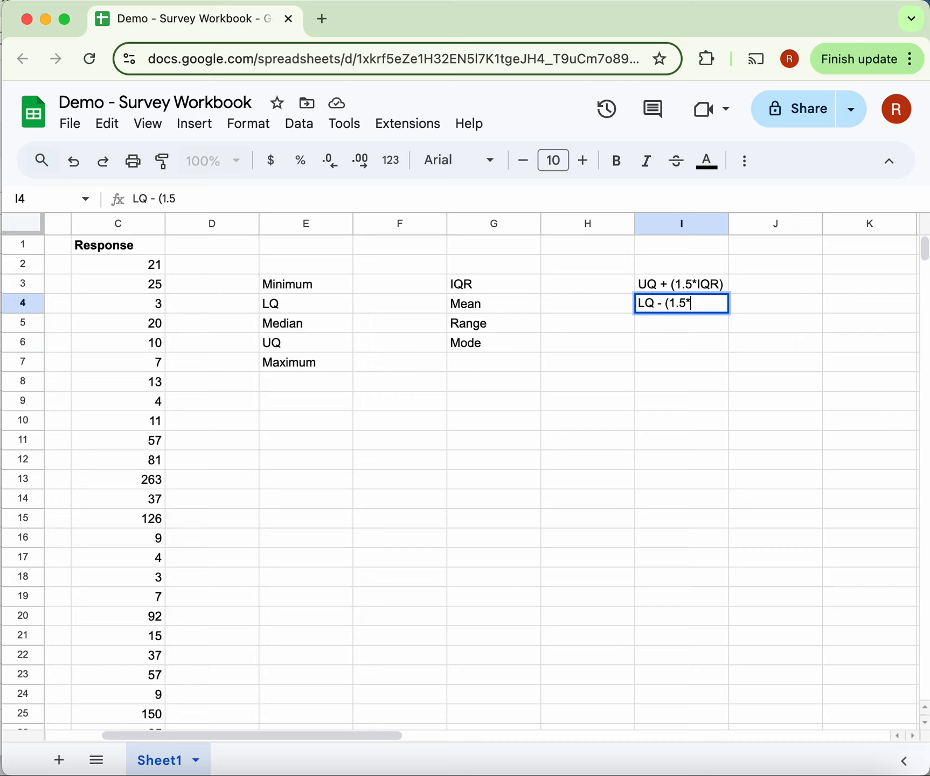
pyautogui.write('IQR)')
pyautogui.press('Return')
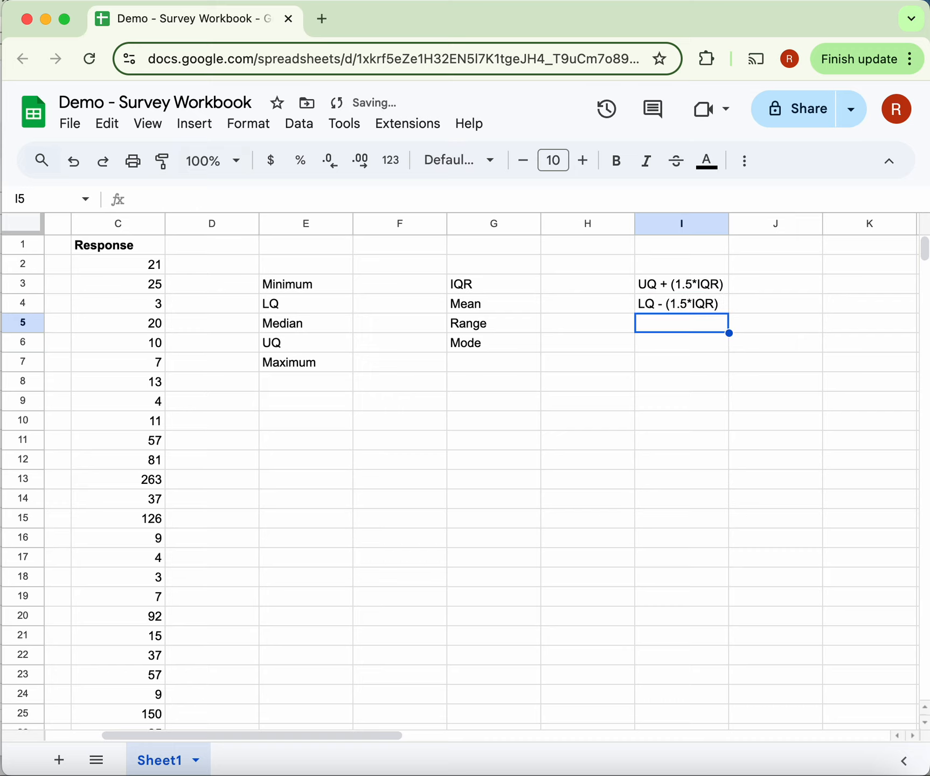
# - Enter the label "Outliers" in cell I5 below the boundary labels
pyautogui.write('Outlier')
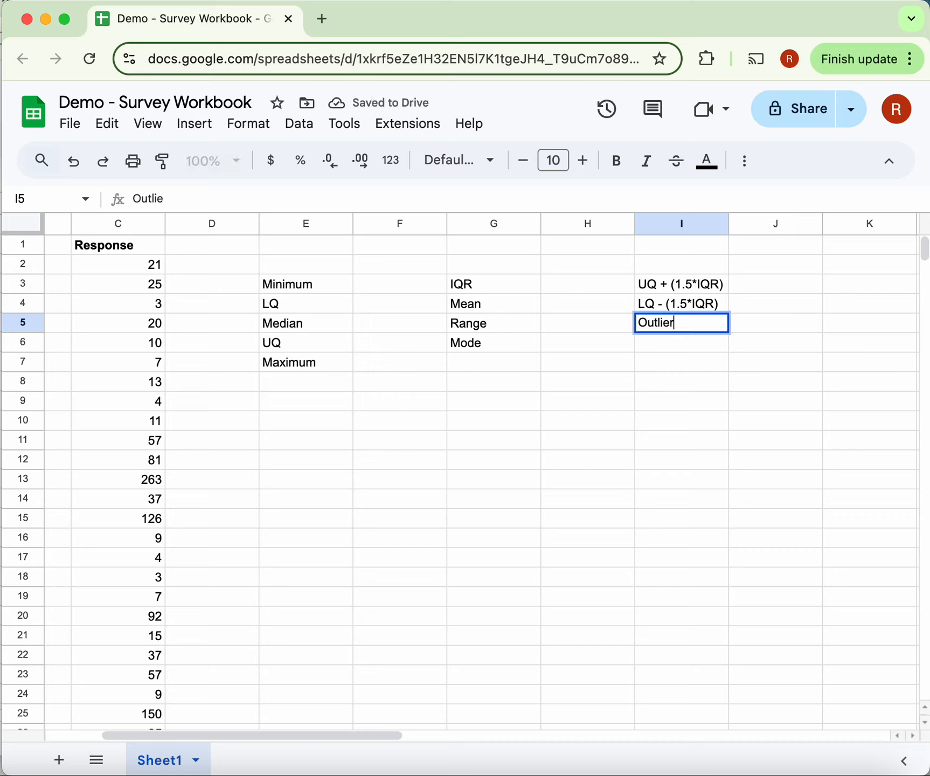
pyautogui.write('s')
pyautogui.press('Return')
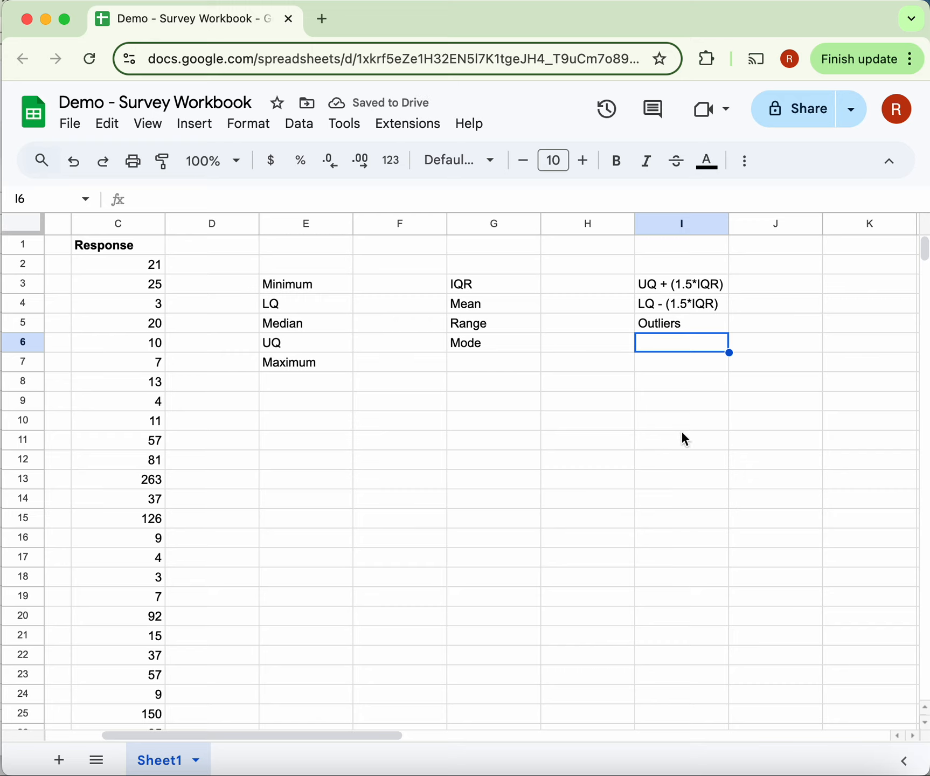
# - Apply all borders to the five-number summary range E3:F7, covering the labels and the empty cells beside them
pyautogui.hscroll(-1, 382, 430)
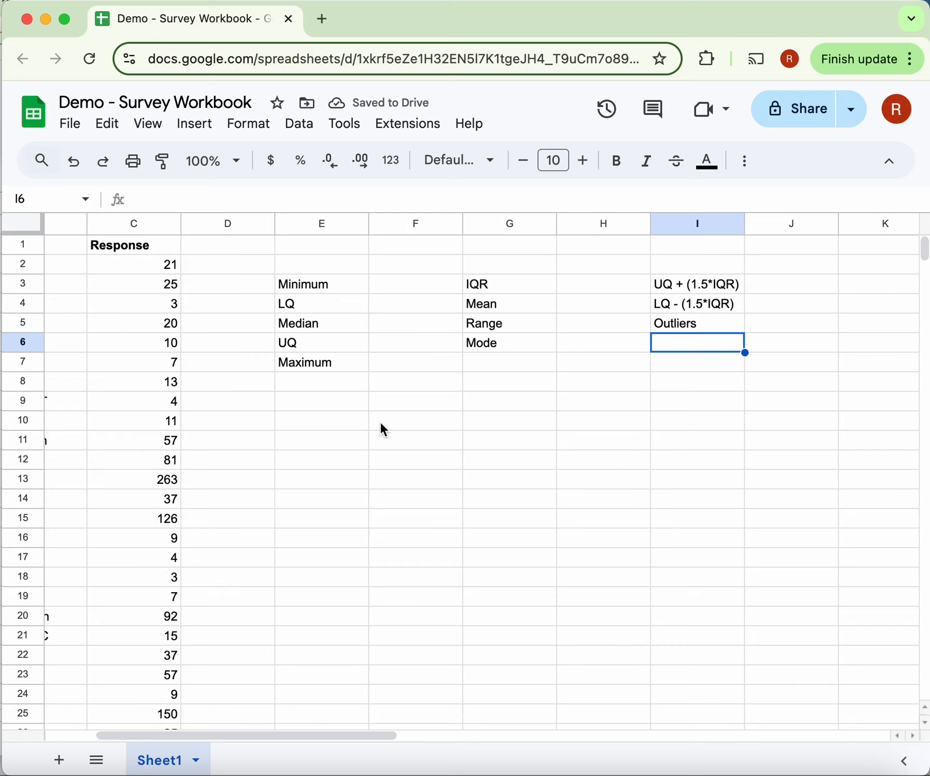
pyautogui.click(345, 289)
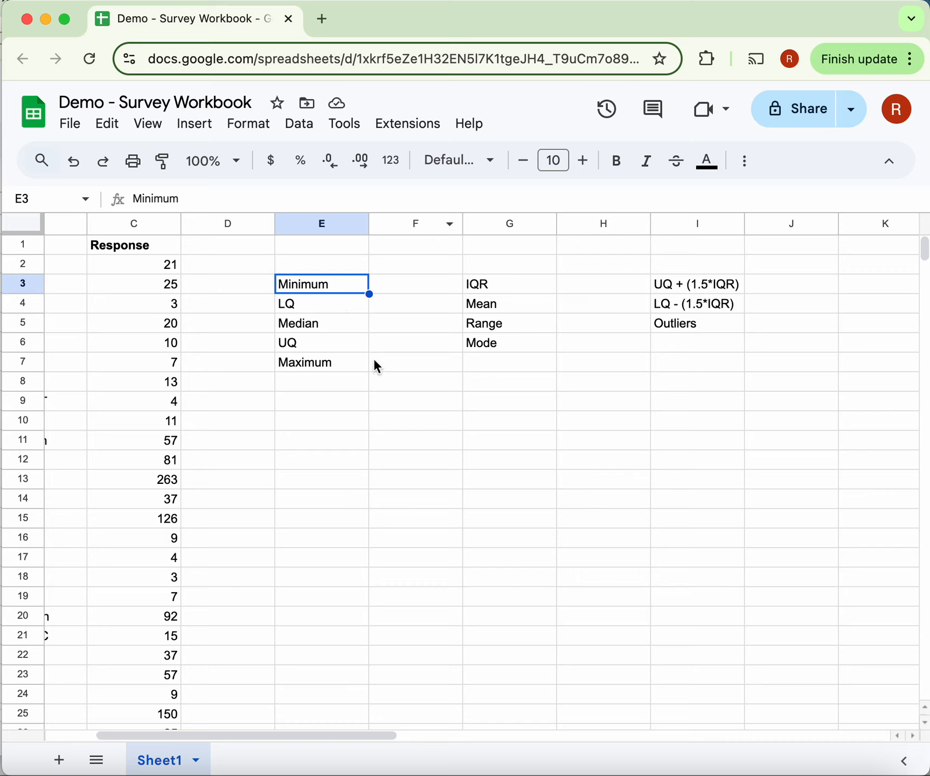
pyautogui.keyDown('shift'); pyautogui.click(425, 365); pyautogui.keyUp('shift')
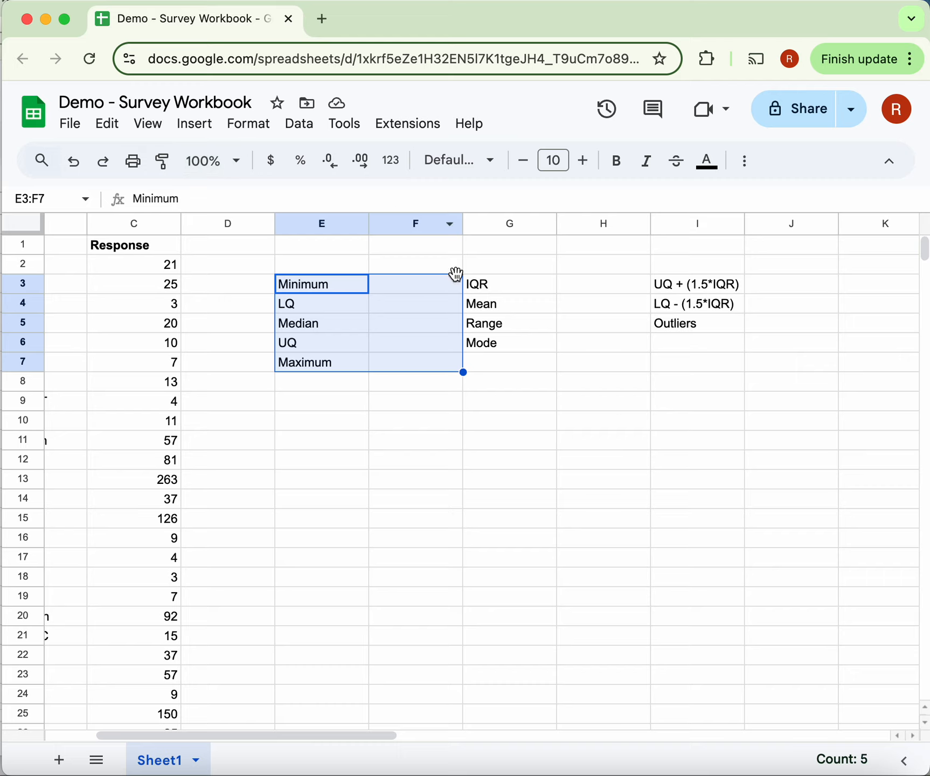
pyautogui.click(746, 171)
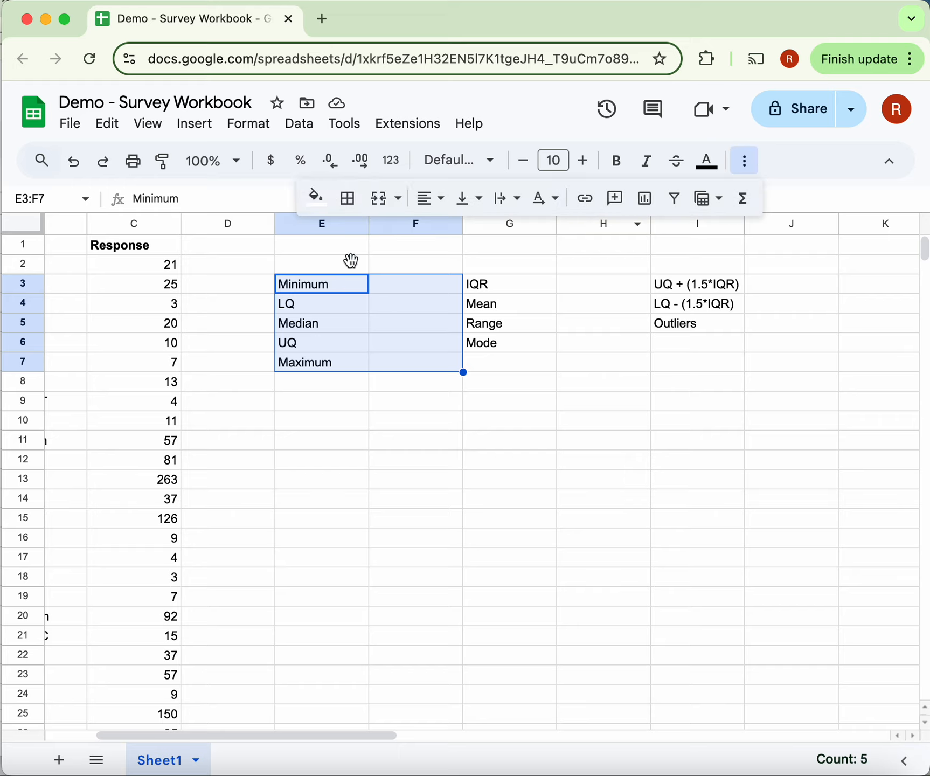
pyautogui.click(348, 204)
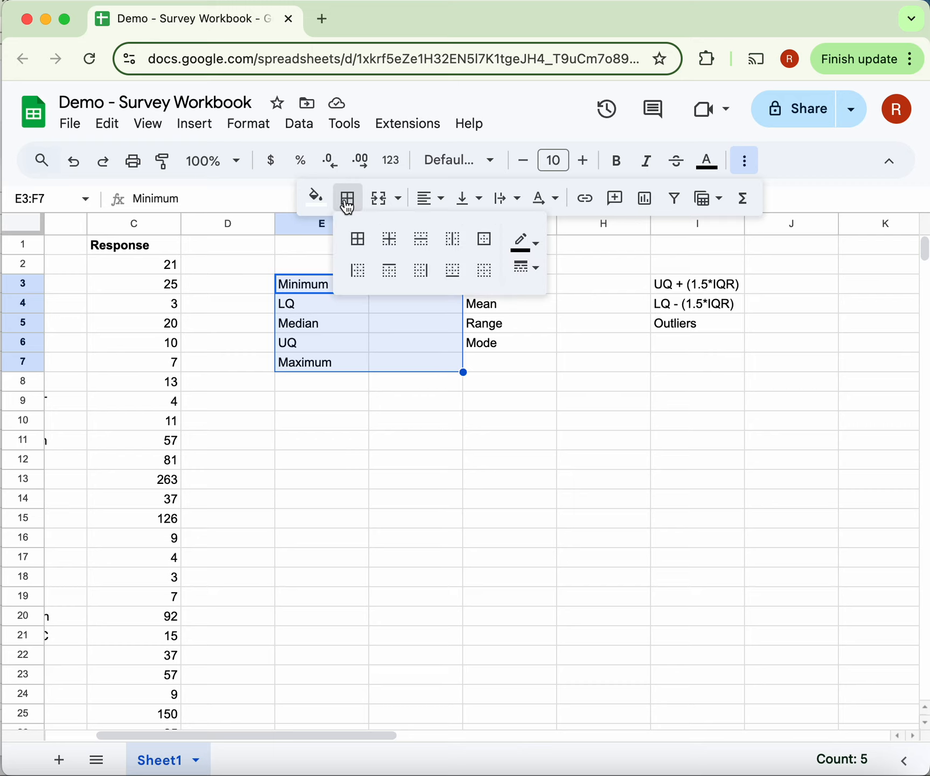
pyautogui.click(360, 241)
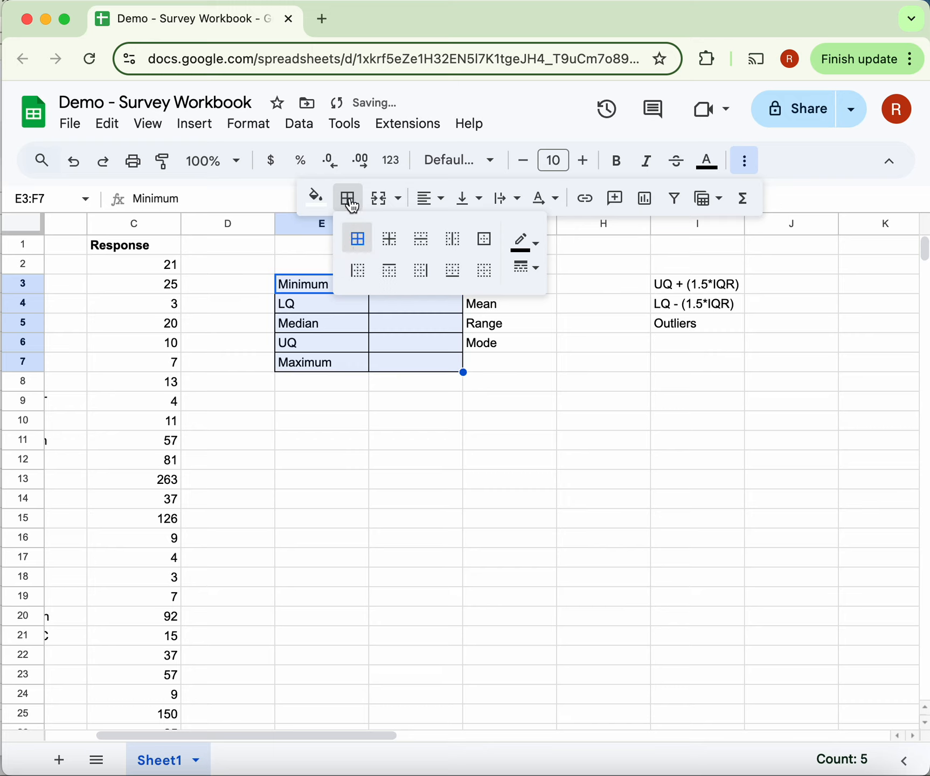
pyautogui.click(509, 374)
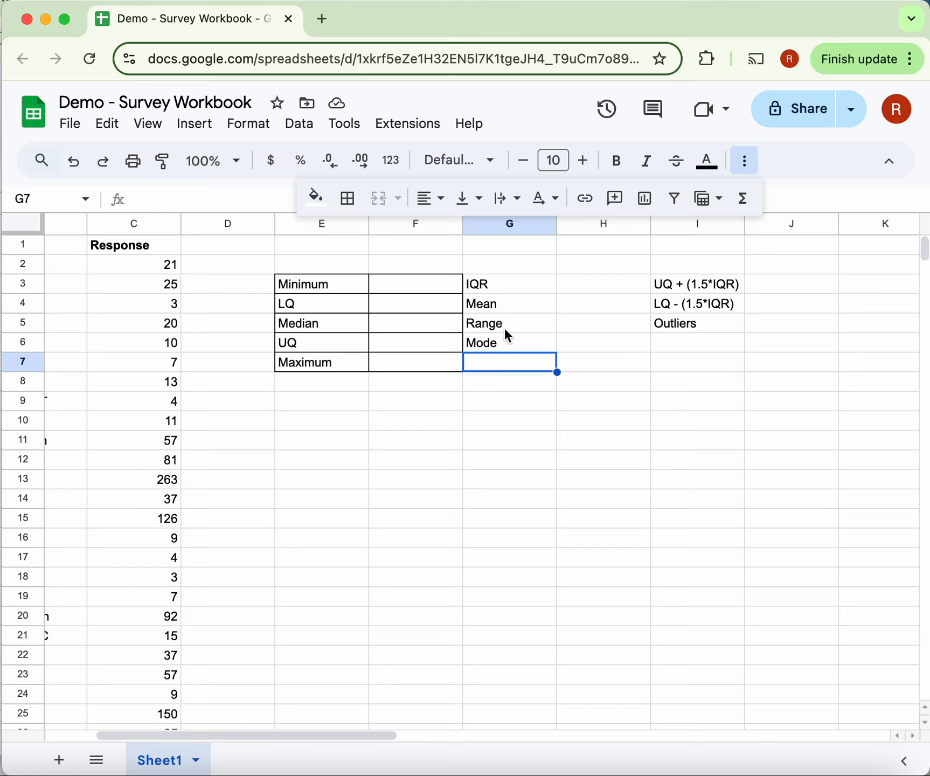
# - Apply all borders to the range G3:H6, covering the IQR to Mode labels and their value cells
pyautogui.click(504, 290)
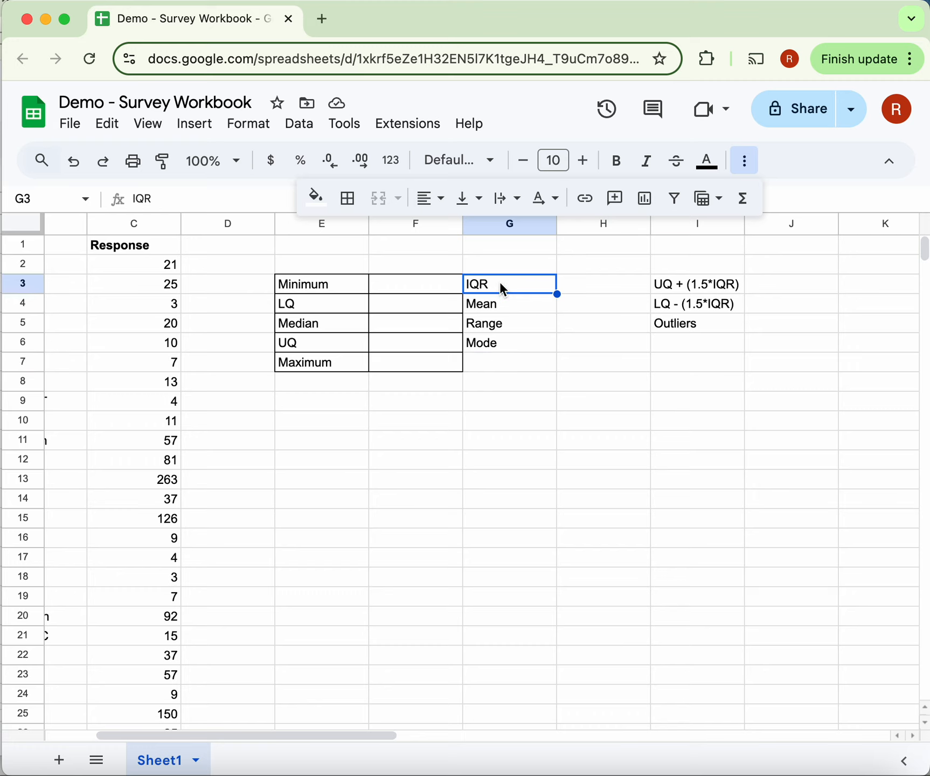
pyautogui.keyDown('shift'); pyautogui.click(602, 351); pyautogui.keyUp('shift')
pyautogui.click(347, 199)
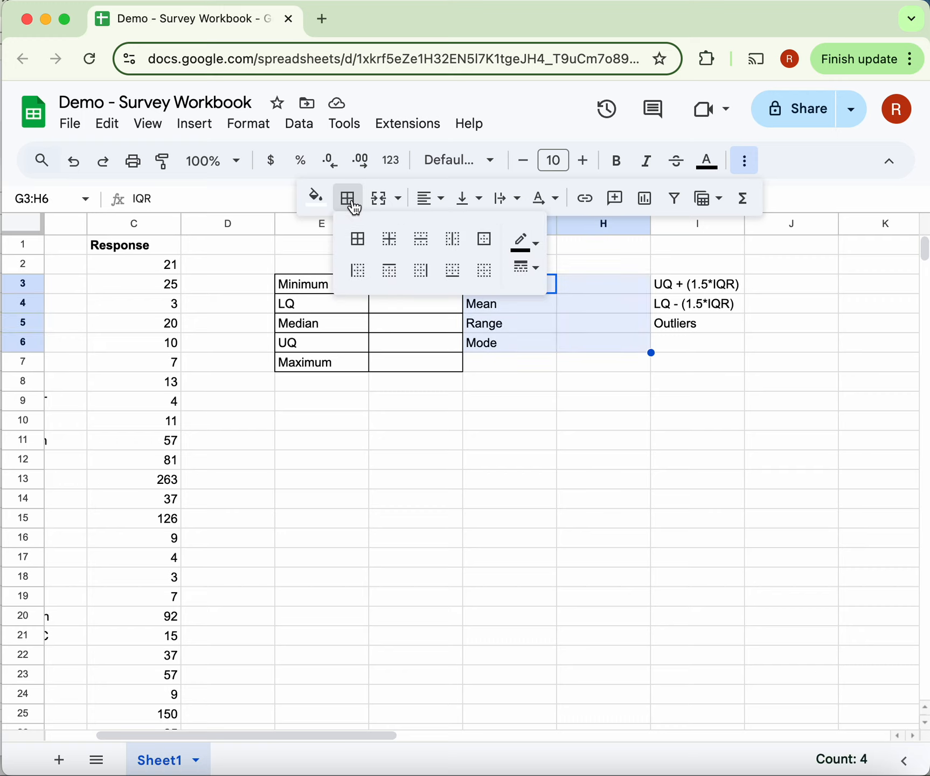
pyautogui.click(364, 242)
# - Apply all borders to the range I3:J5, covering the outlier labels and their value cells
pyautogui.click(700, 322)
pyautogui.click(700, 283)
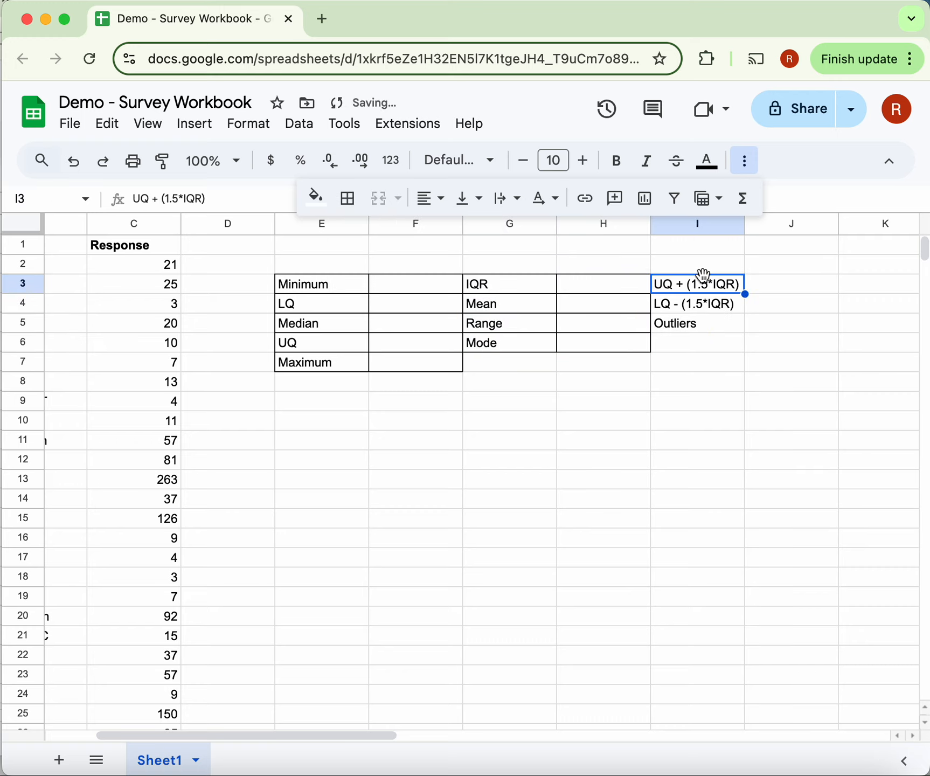
pyautogui.keyDown('shift'); pyautogui.click(797, 349); pyautogui.keyUp('shift')
pyautogui.keyDown('shift'); pyautogui.click(793, 323); pyautogui.keyUp('shift')
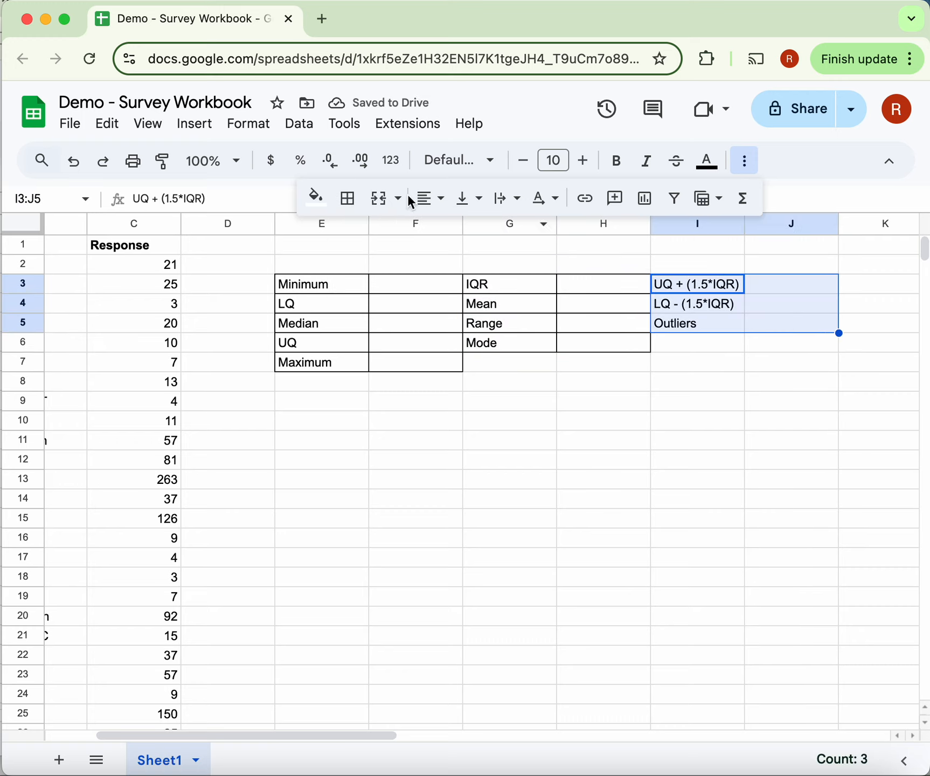
pyautogui.click(345, 204)
pyautogui.click(362, 245)
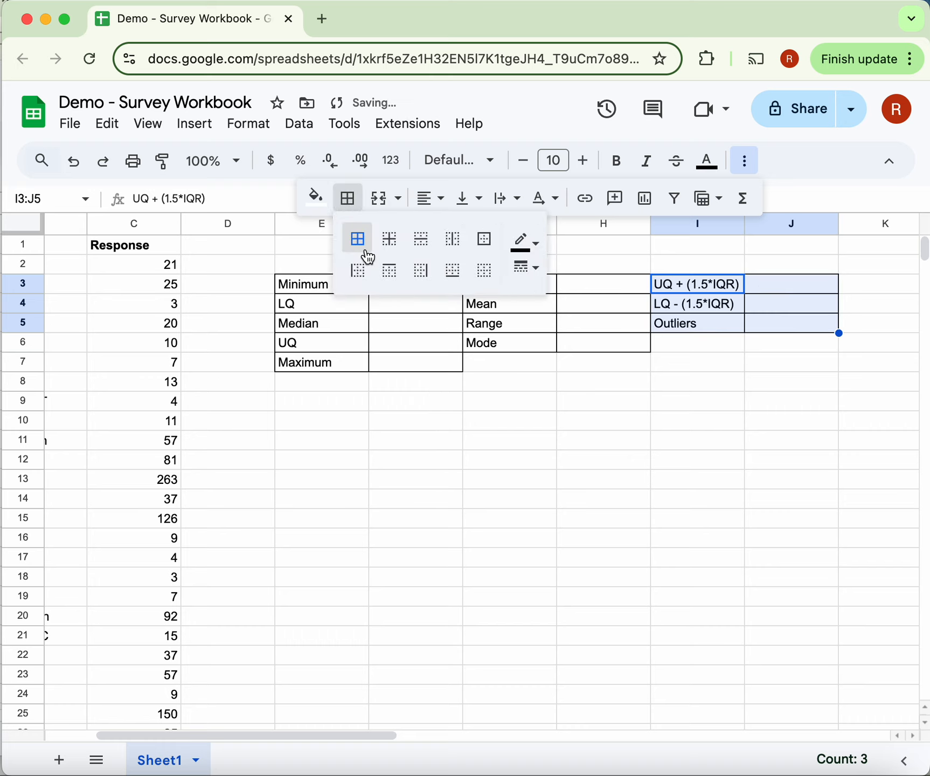
pyautogui.click(623, 428)
# - Fill the label cells E3:E7 with pale green and make their text bold
pyautogui.click(344, 287)
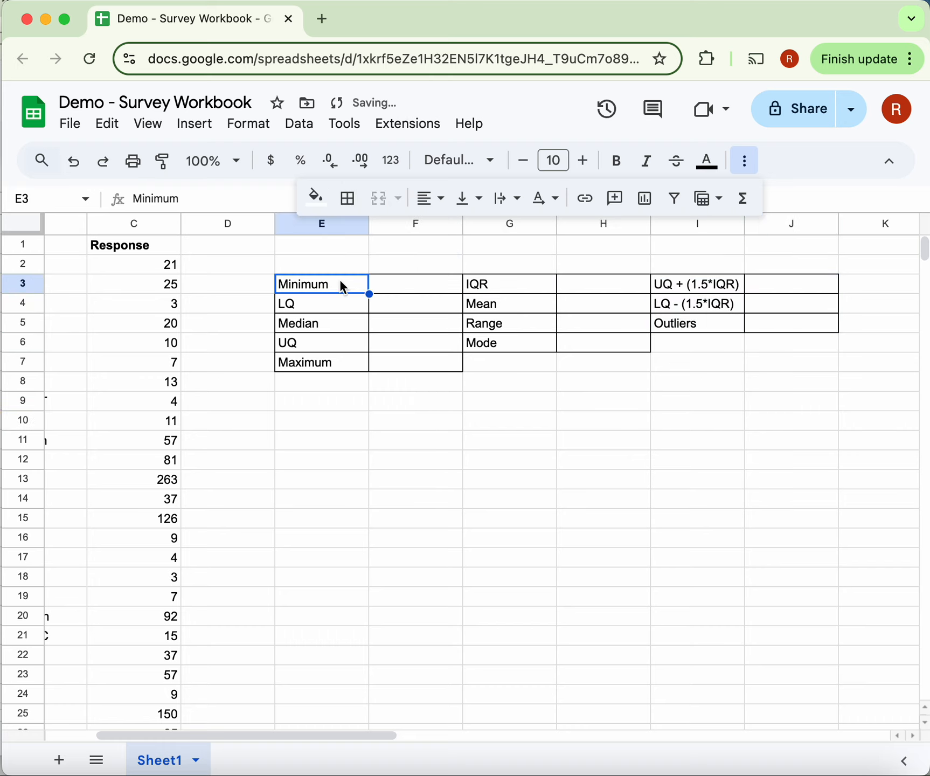
pyautogui.keyDown('shift'); pyautogui.click(350, 361); pyautogui.keyUp('shift')
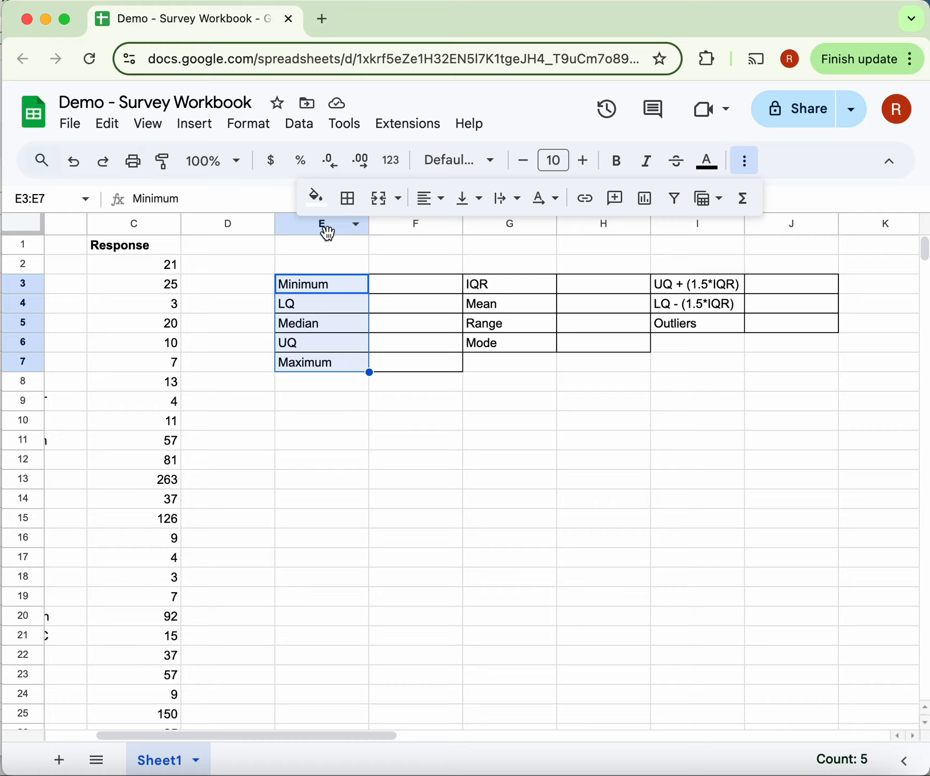
pyautogui.click(317, 198)
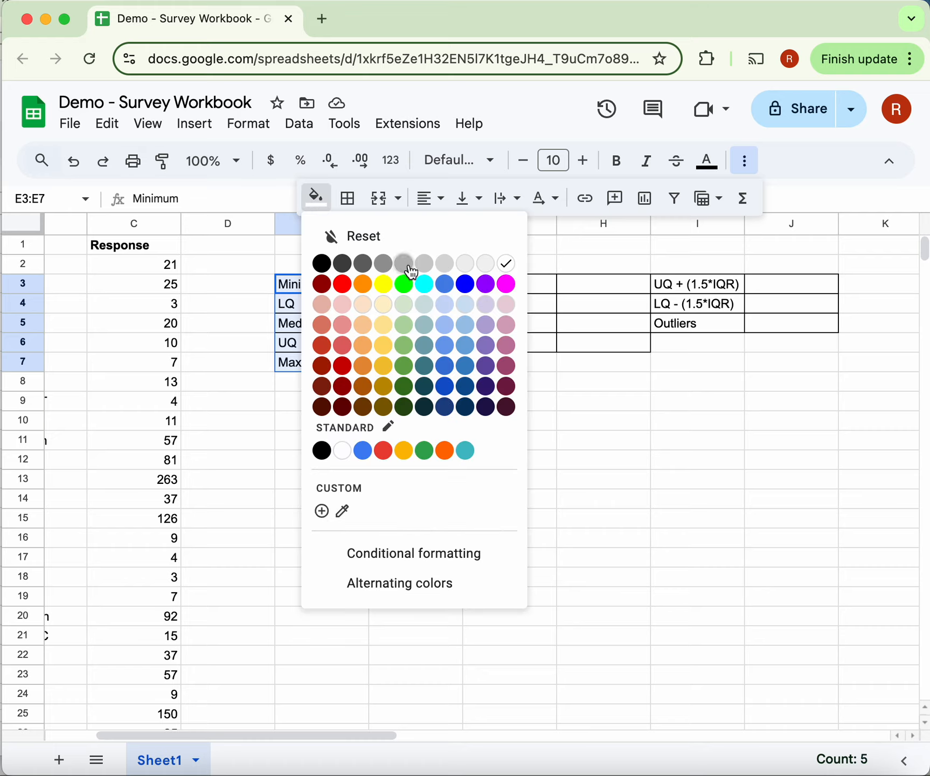
pyautogui.click(405, 304)
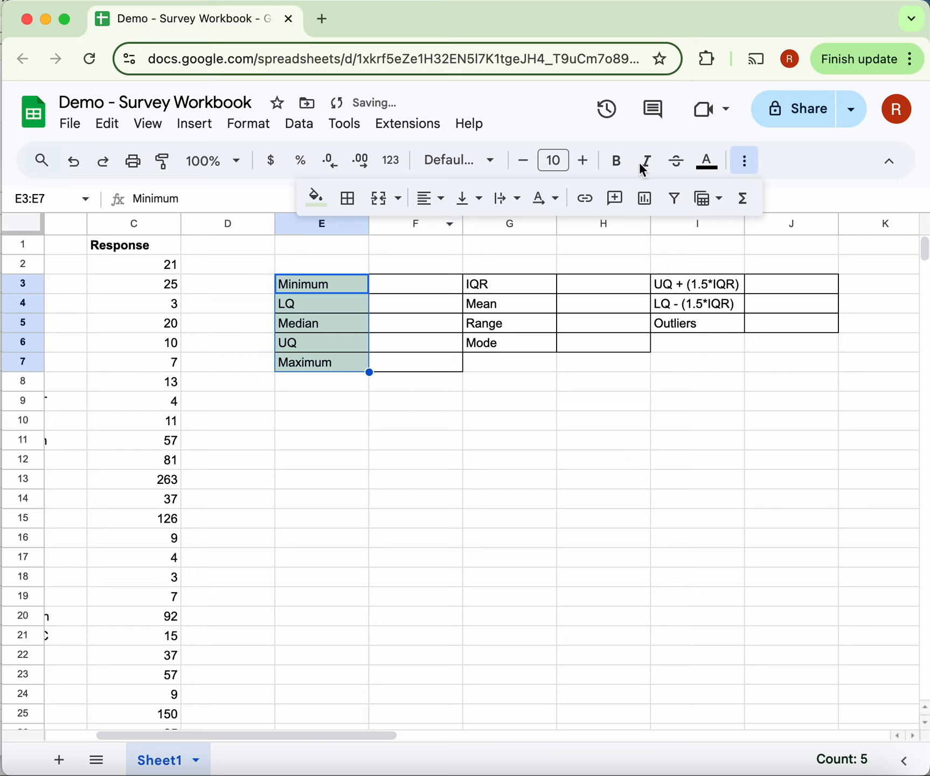
pyautogui.click(624, 168)
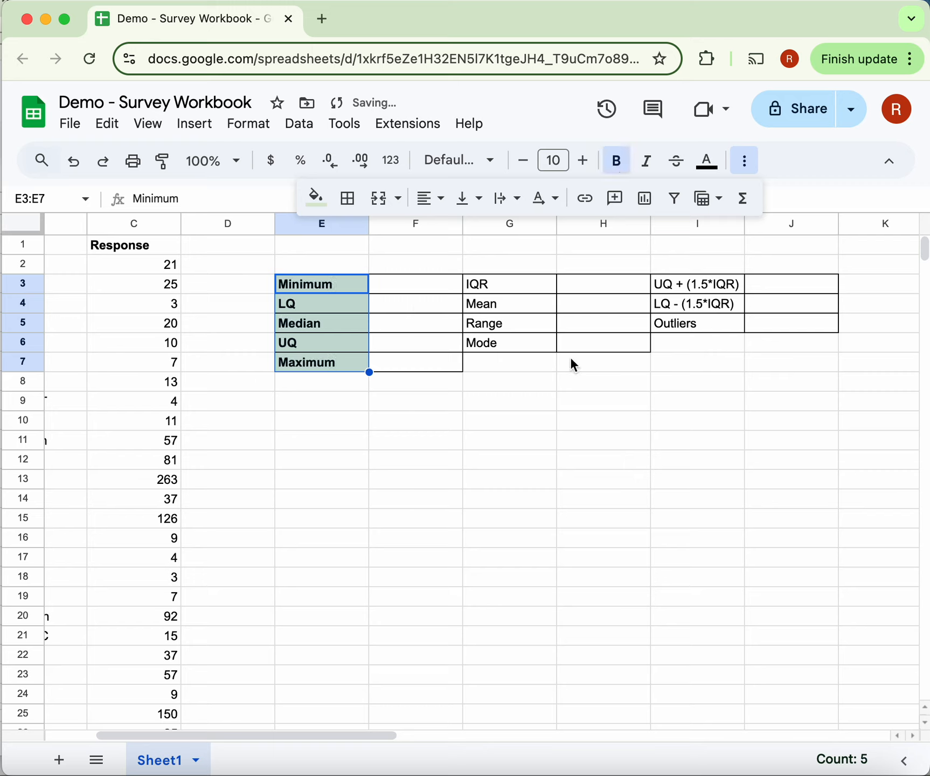
# - Fill the label cells G3:G6, from IQR to Mode, with pale green and make their text bold
pyautogui.click(496, 285)
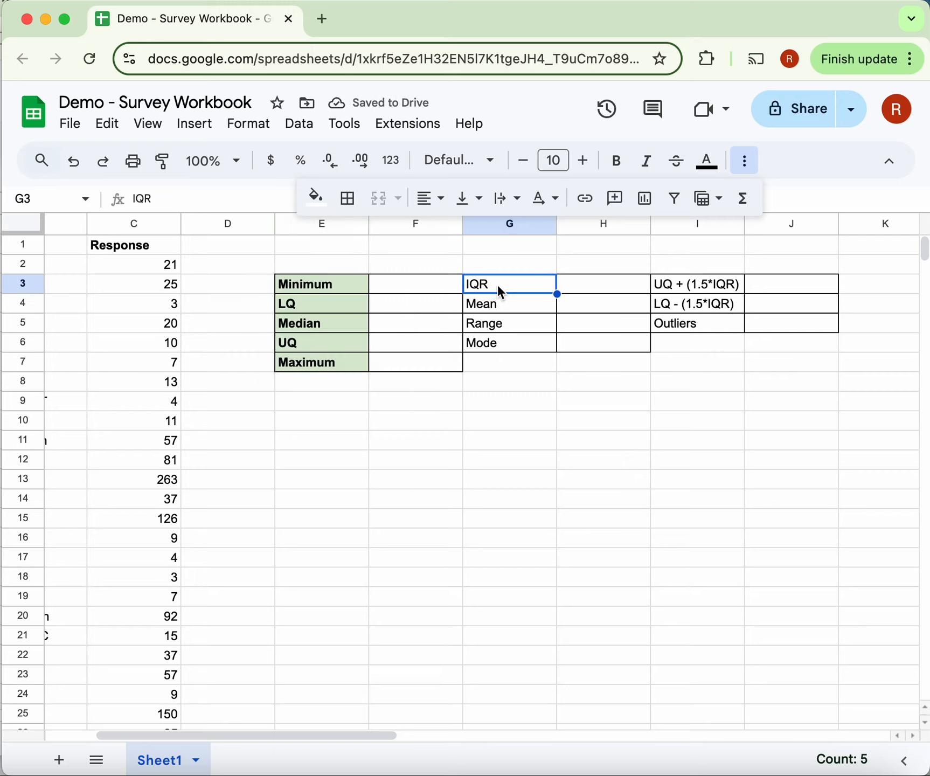
pyautogui.keyDown('shift'); pyautogui.click(501, 342); pyautogui.keyUp('shift')
pyautogui.click(316, 199)
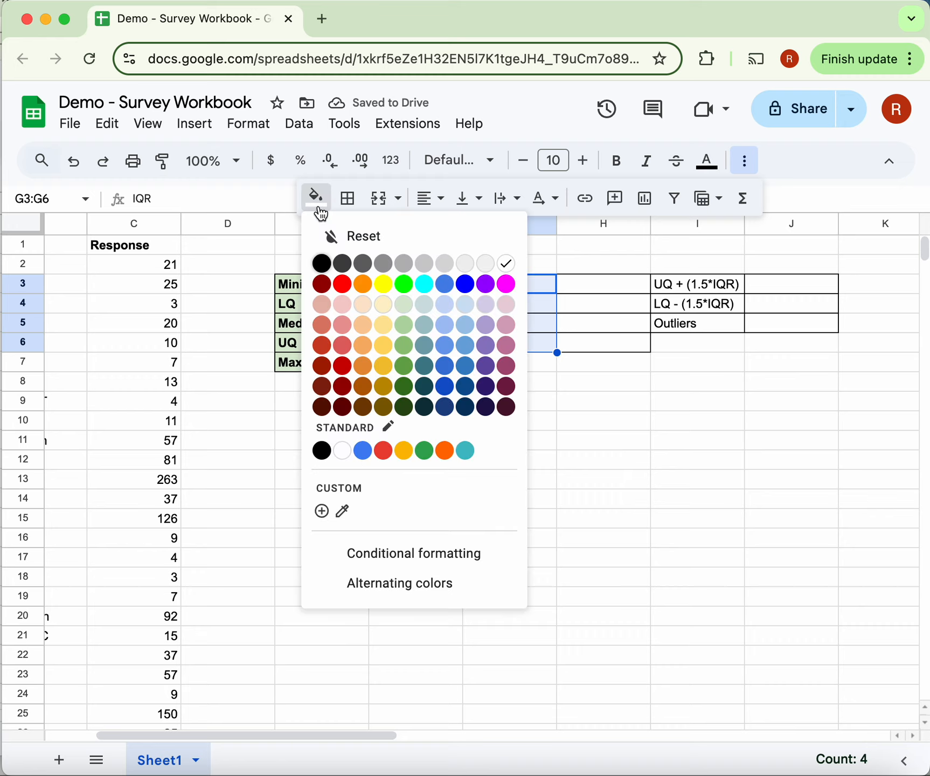
pyautogui.click(423, 305)
pyautogui.click(616, 165)
# - Make the outlier labels in I3:I5 bold and fill their cells with the same pale green
pyautogui.click(704, 284)
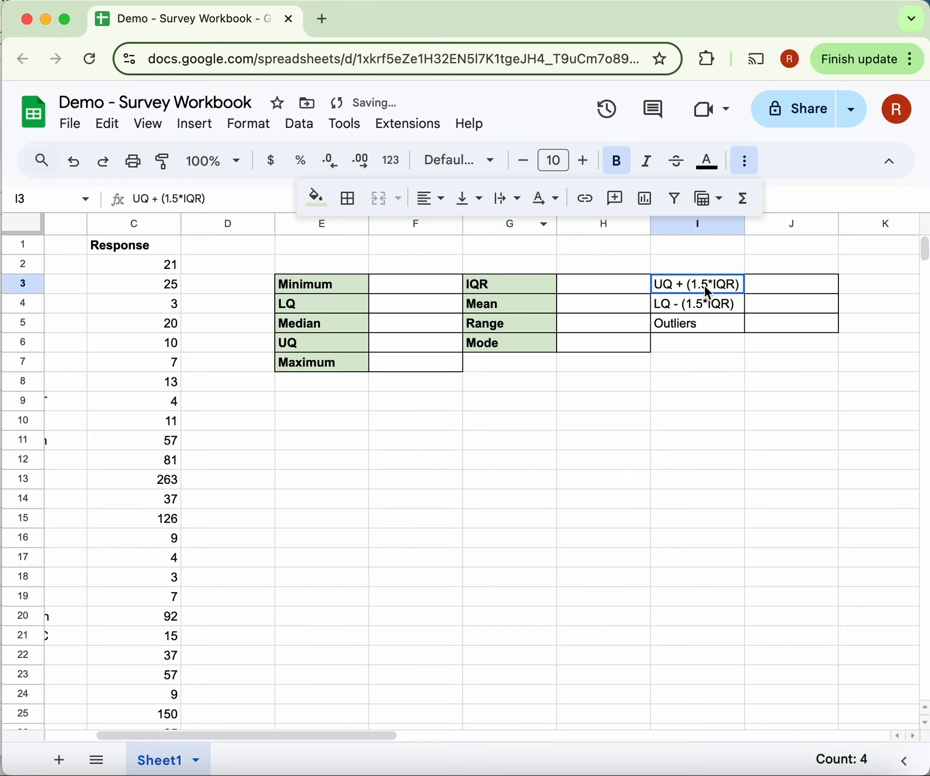
pyautogui.keyDown('shift'); pyautogui.click(704, 323); pyautogui.keyUp('shift')
pyautogui.click(616, 161)
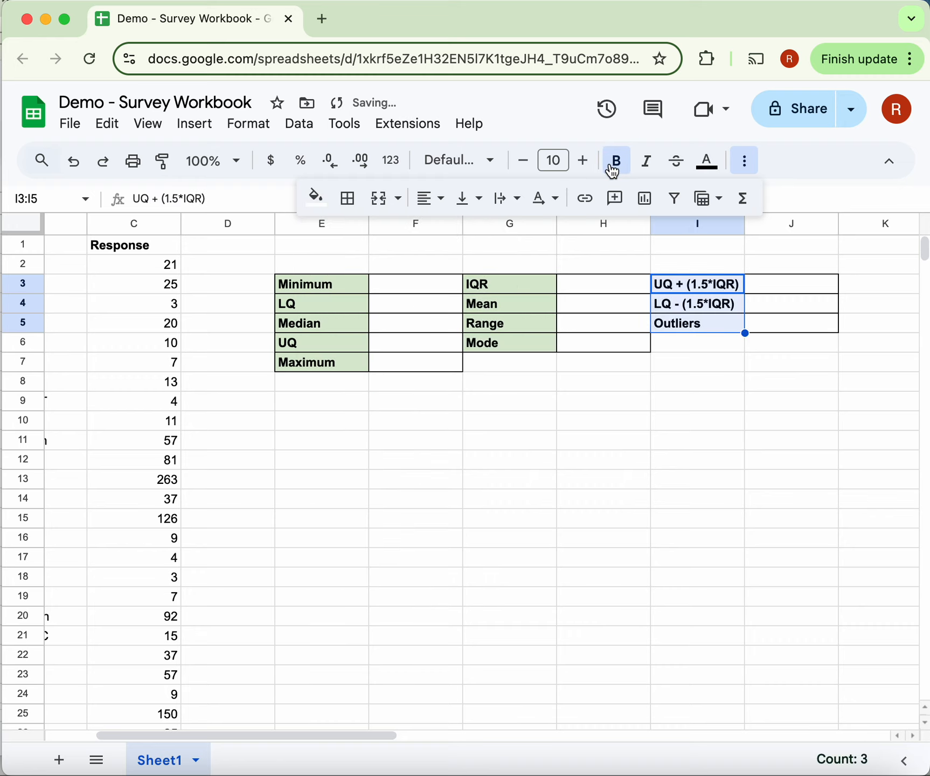
pyautogui.click(323, 200)
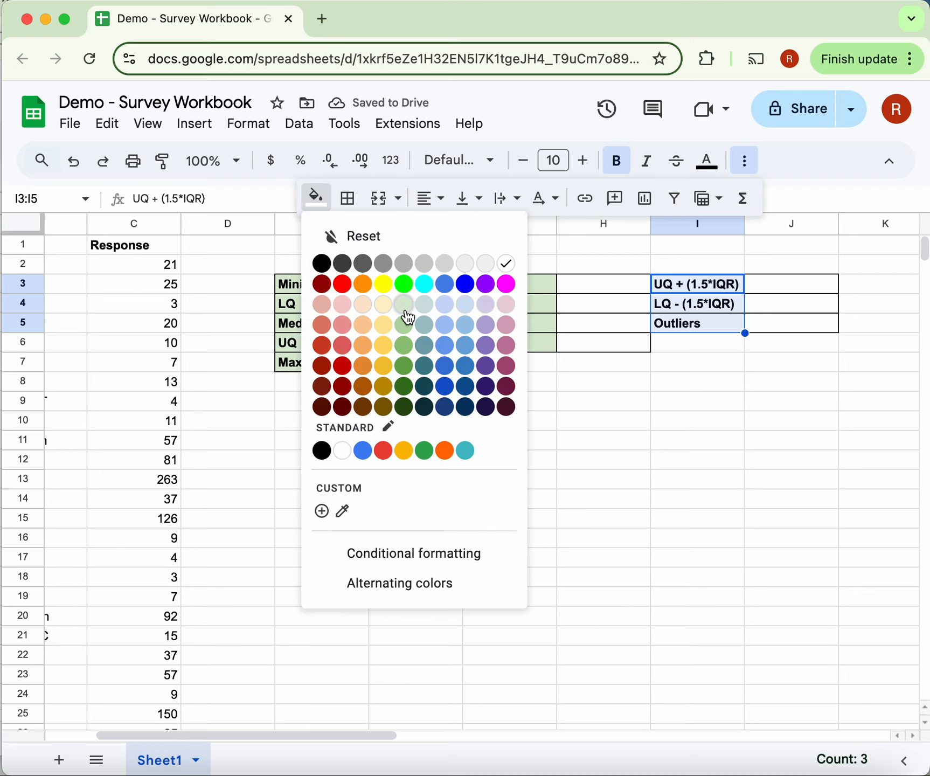
pyautogui.click(405, 310)
pyautogui.click(625, 501)
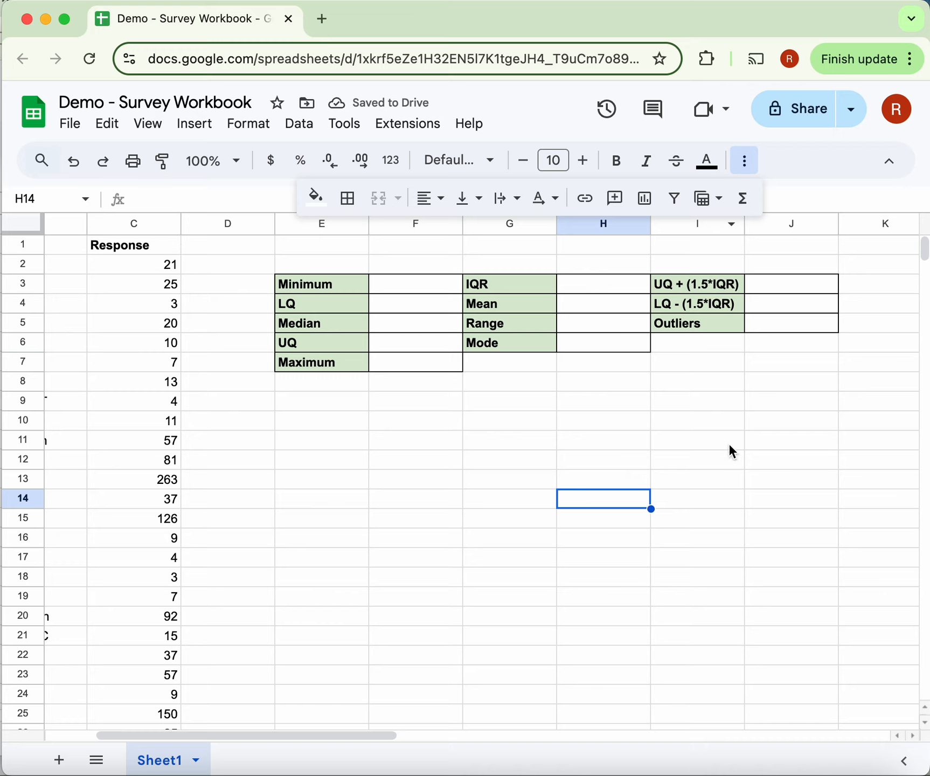
pyautogui.click(744, 162)
# - Review the survey data in columns A to C alongside the formatted summary statistics table
pyautogui.hscroll(-2, 460, 442)
pyautogui.hscroll(-1, 461, 437)
pyautogui.hscroll(1, 461, 437)
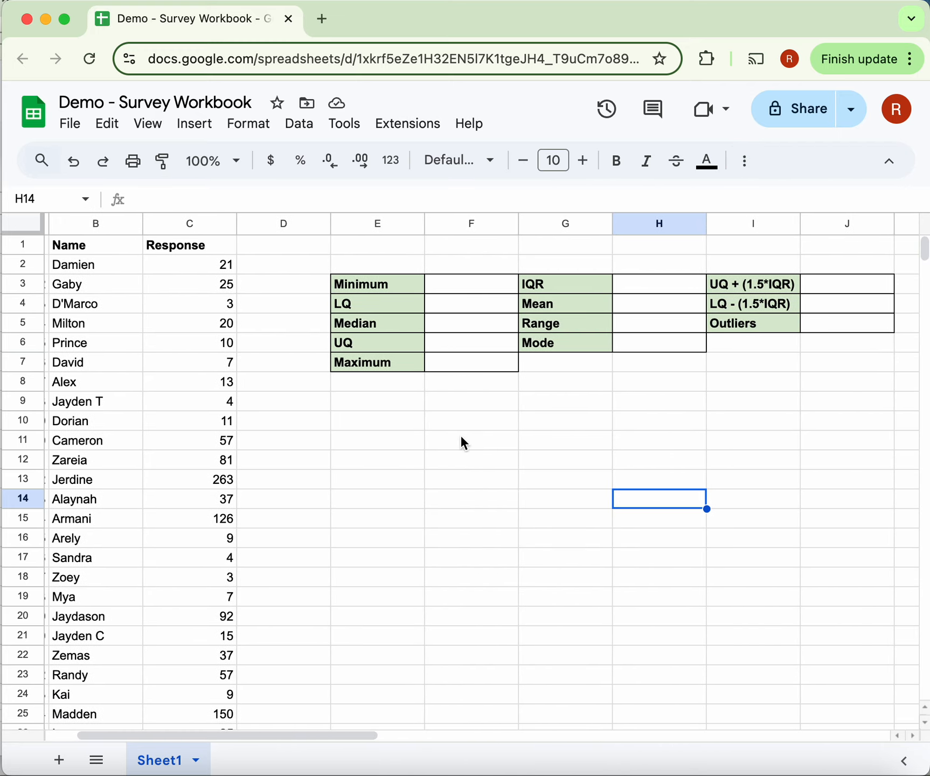
pyautogui.hscroll(-1, 461, 437)
pyautogui.hscroll(-1, 461, 437)
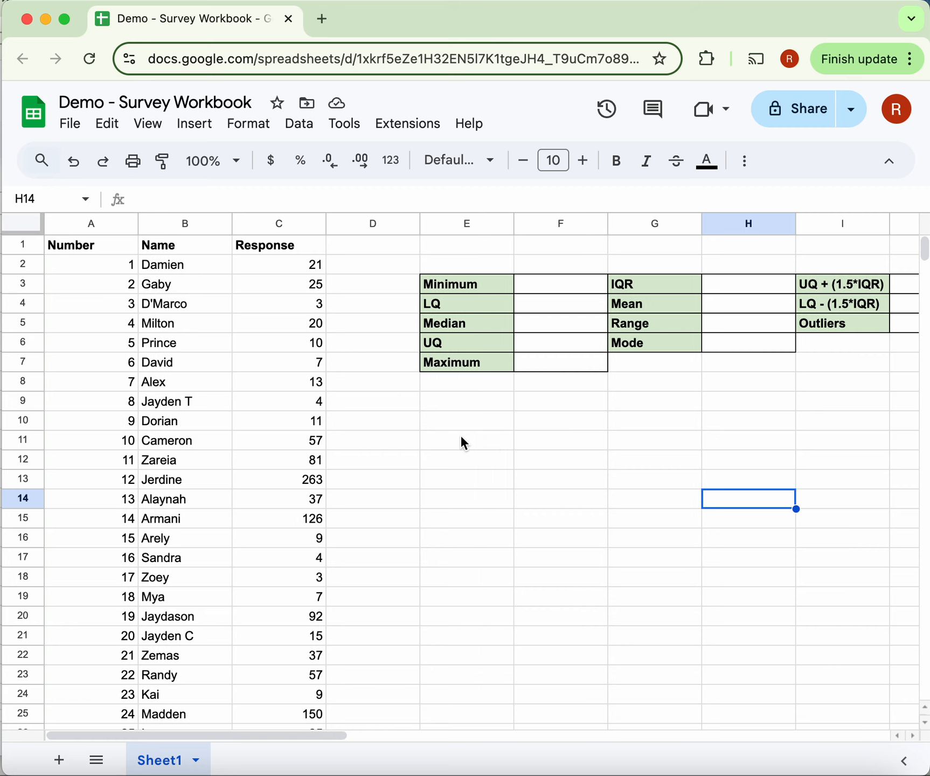
pyautogui.hscroll(2, 461, 437)
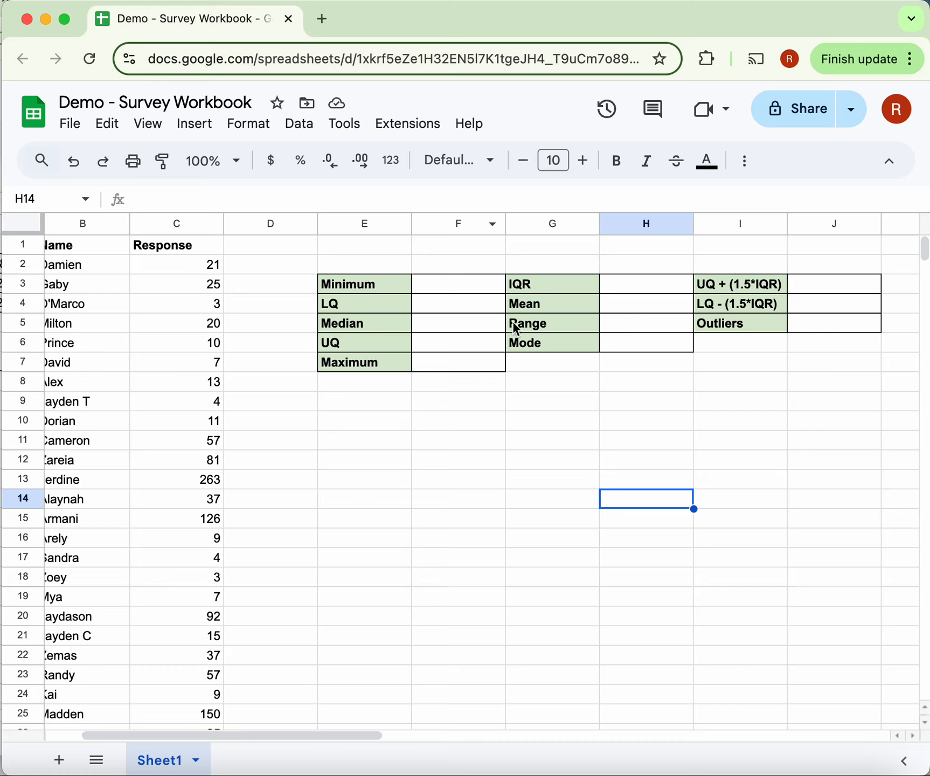
pyautogui.hscroll(-3, 291, 441)
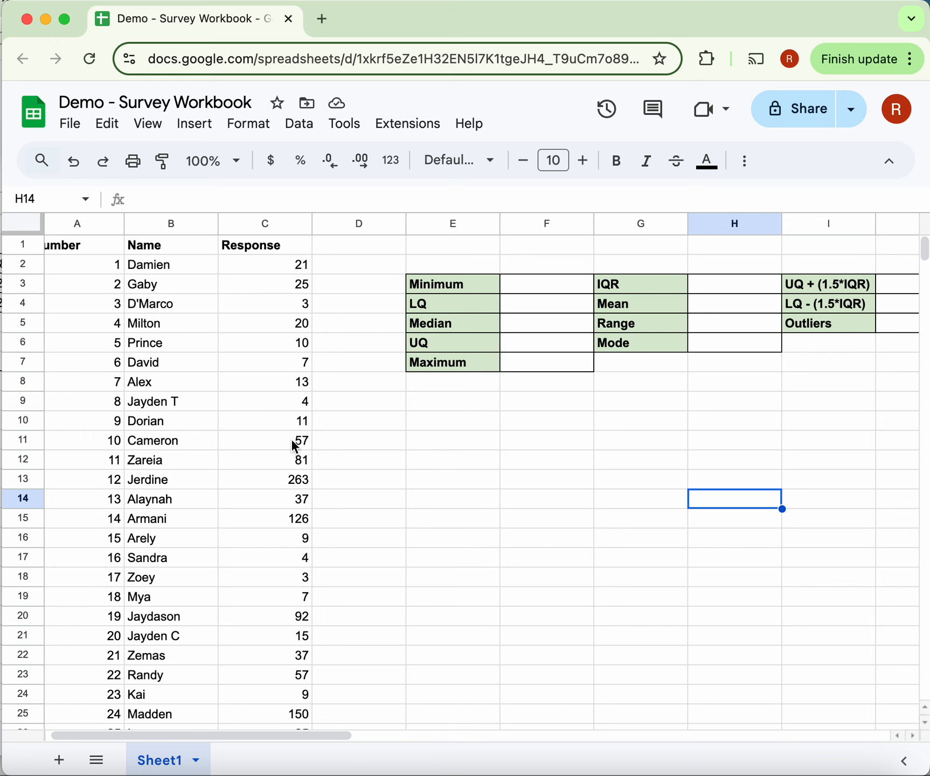
pyautogui.hscroll(-1, 293, 446)
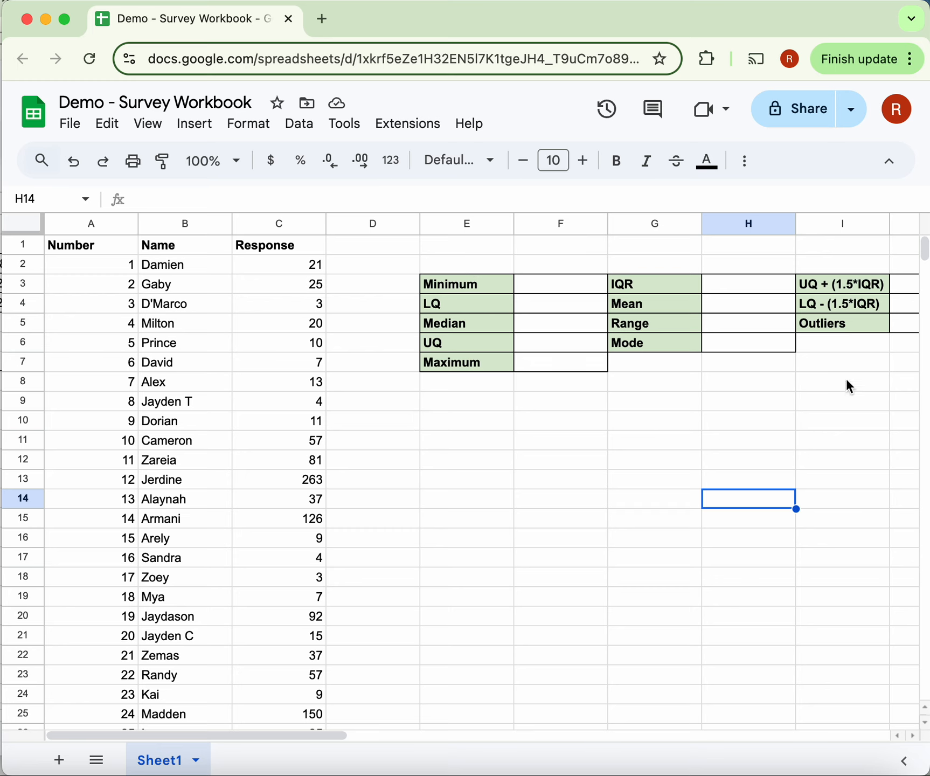
pyautogui.hscroll(4, 805, 406)
pyautogui.hscroll(-4, 805, 406)
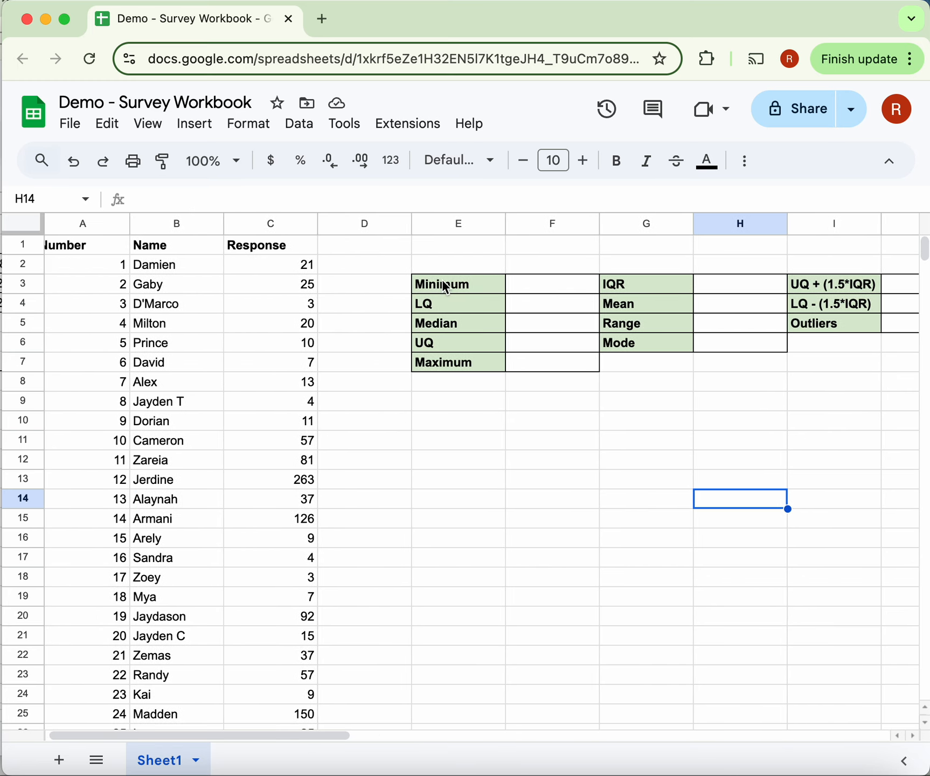
# - Calculate the minimum response in F3 with the formula =min(C2:C41)
pyautogui.click(533, 290)
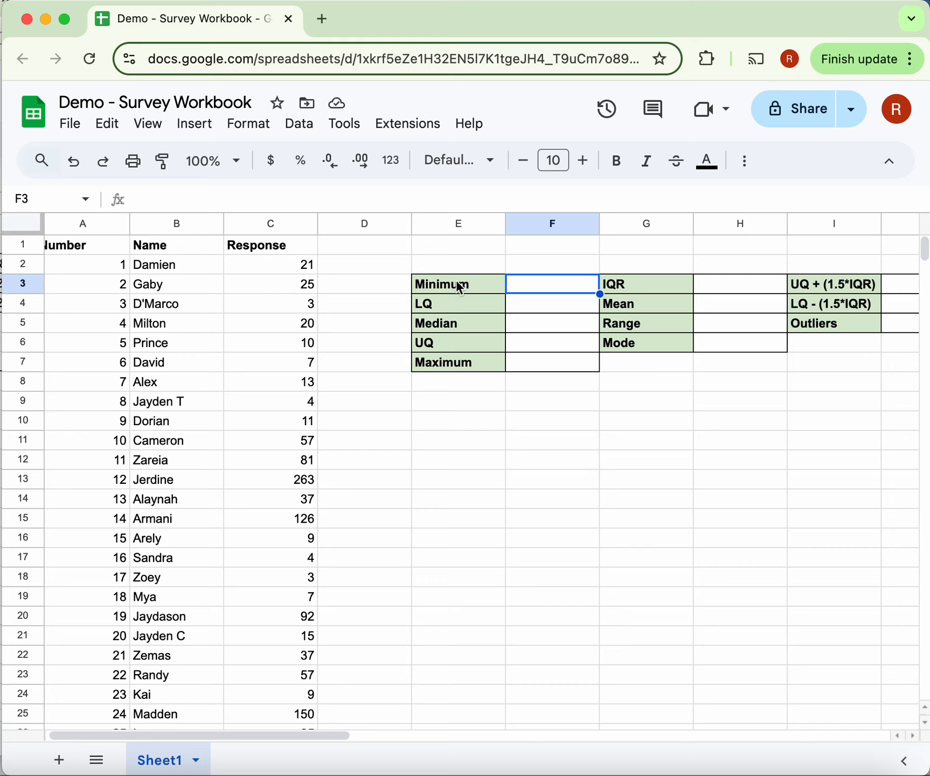
pyautogui.doubleClick(536, 284)
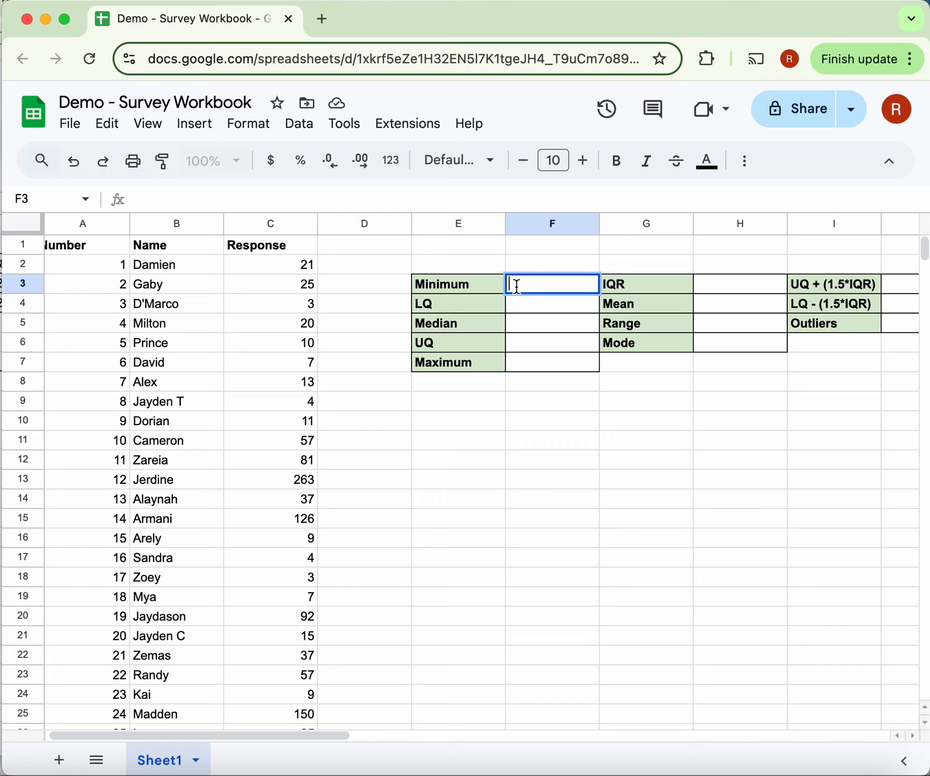
pyautogui.write('=')
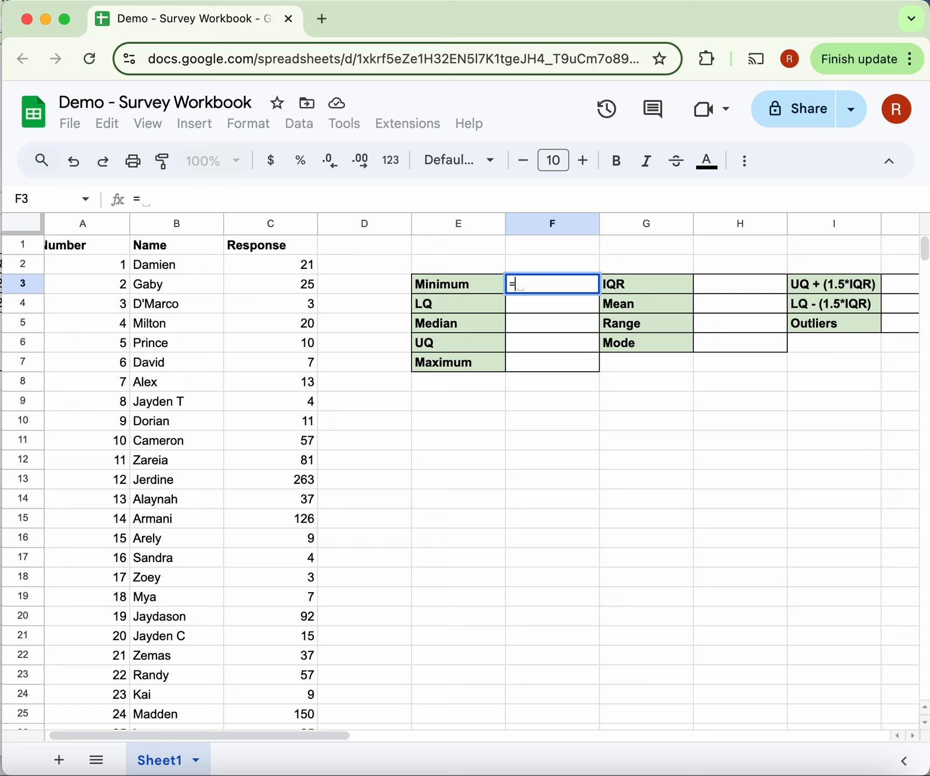
pyautogui.click(1, 264)
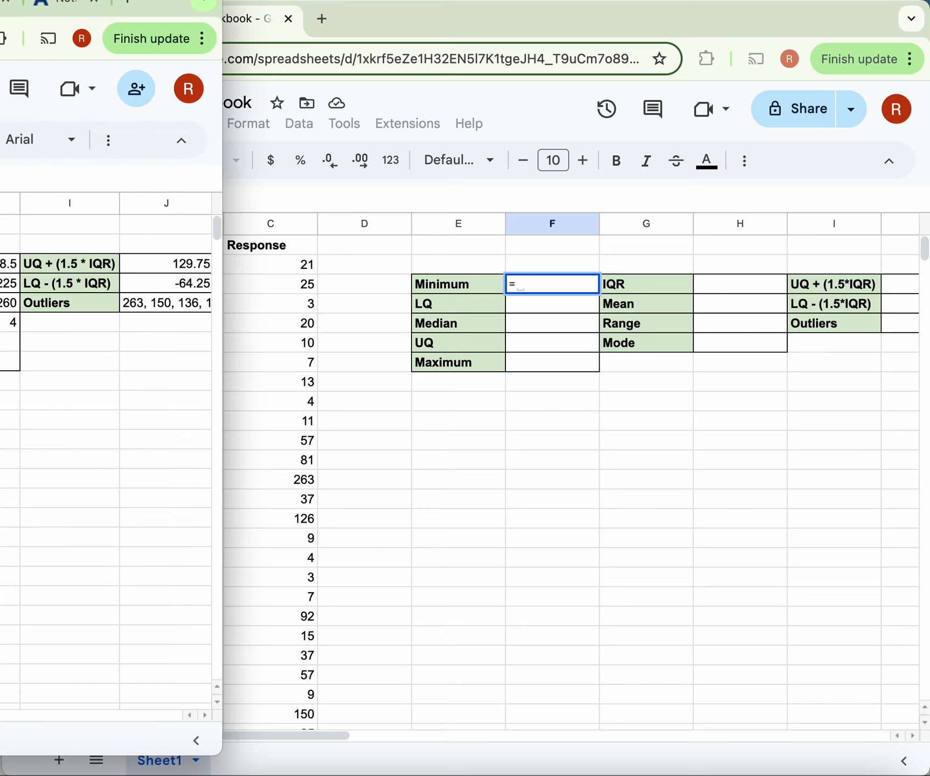
pyautogui.click(521, 552)
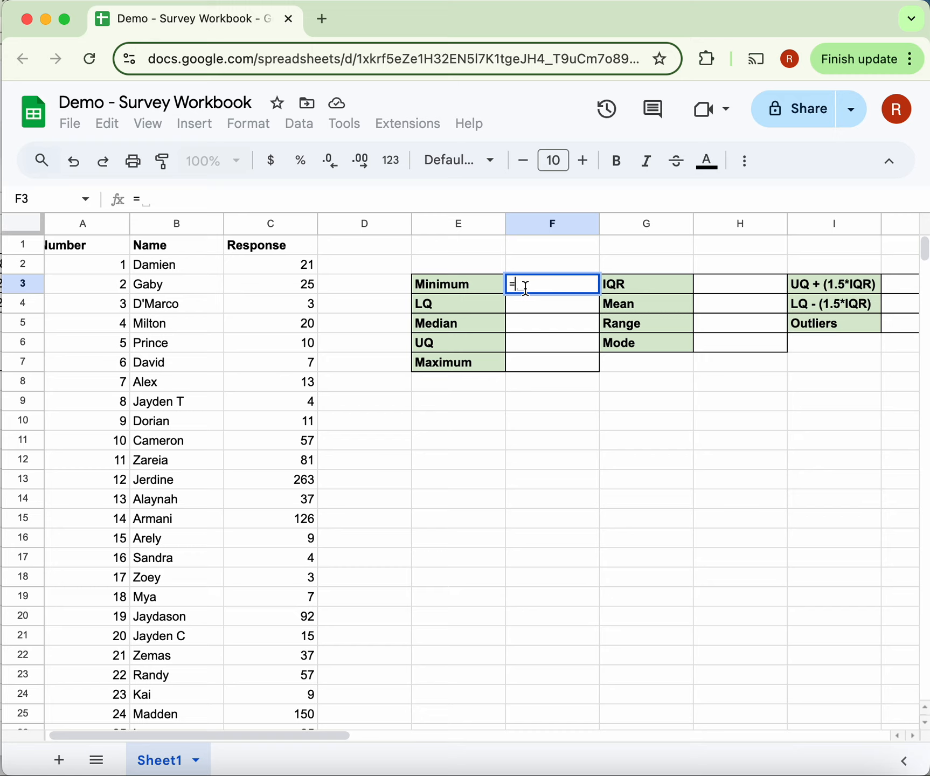
pyautogui.write('min')
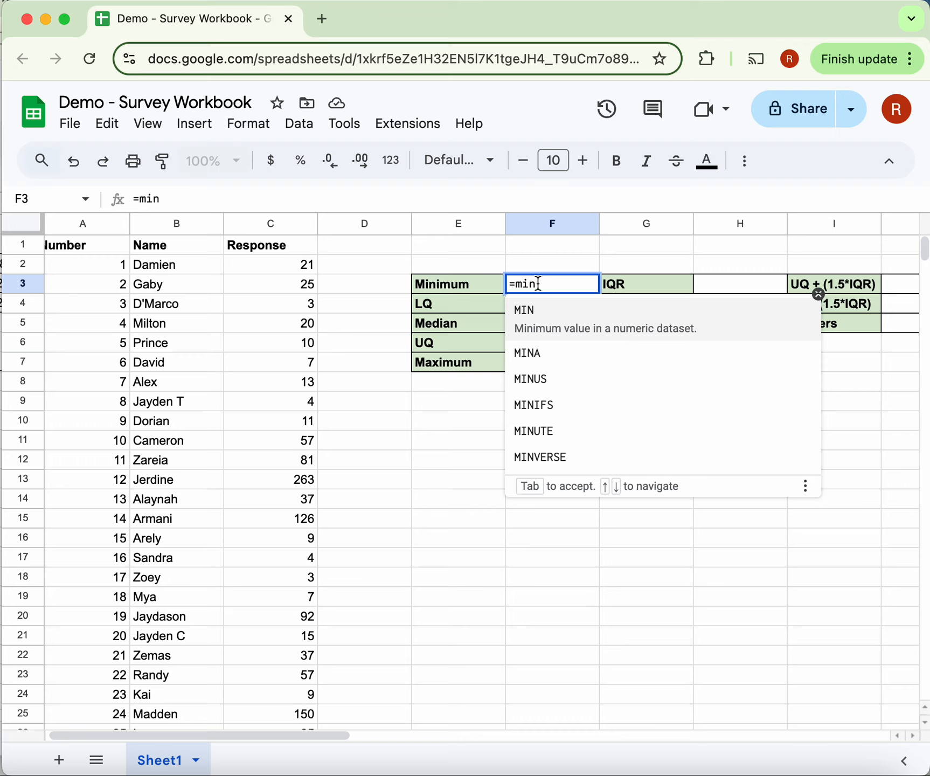
pyautogui.write('(')
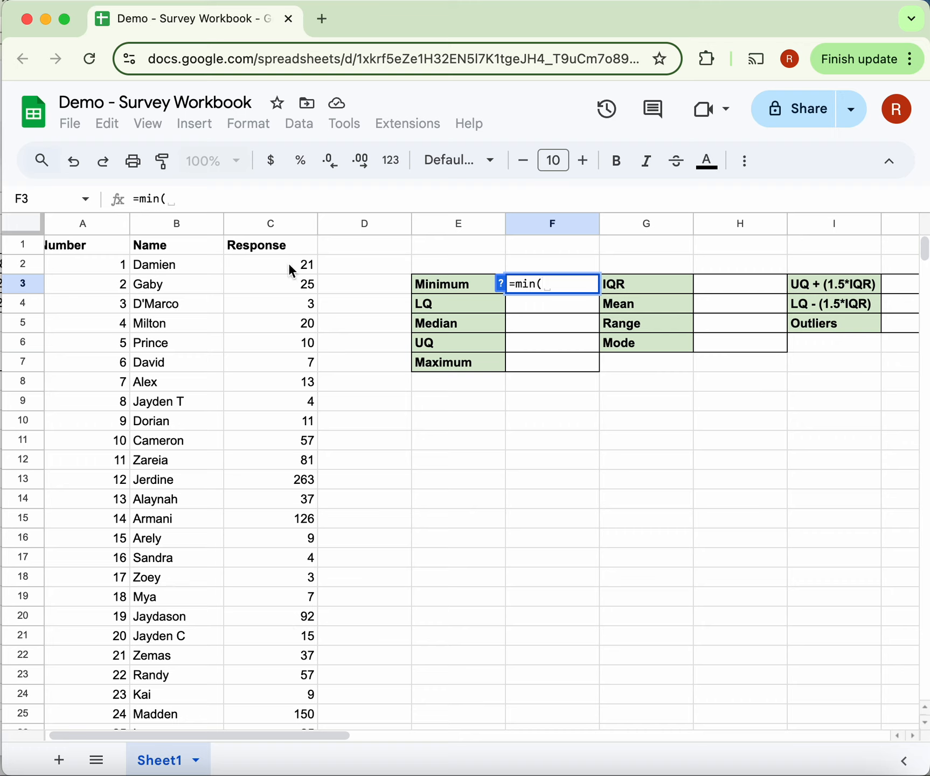
pyautogui.click(251, 269)
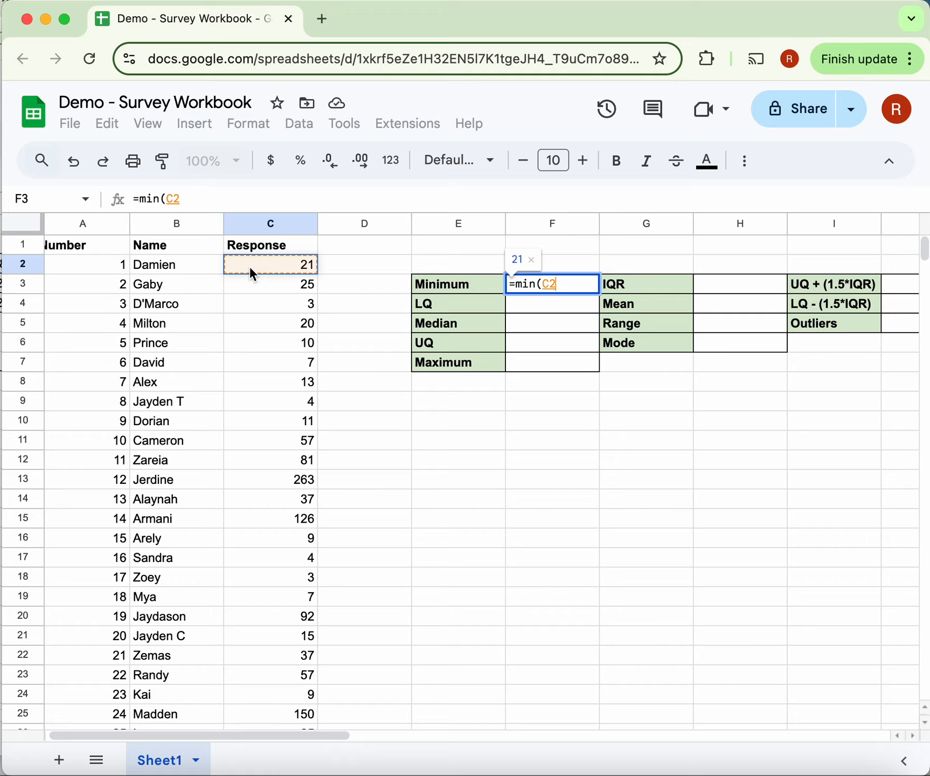
pyautogui.scroll(-10, 264, 436)
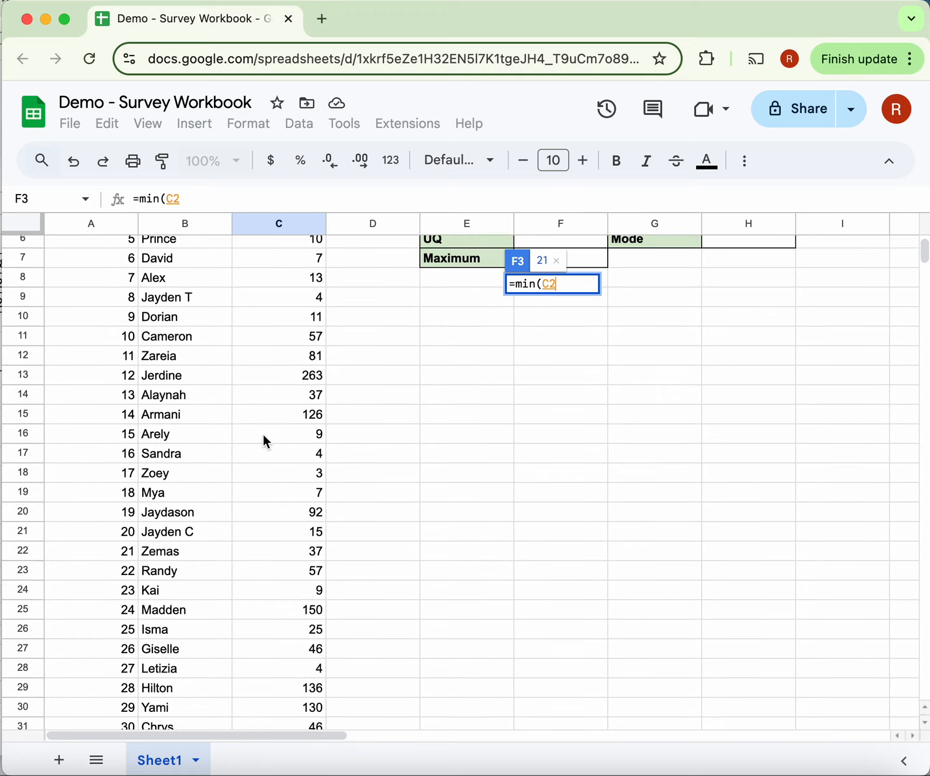
pyautogui.scroll(-1, 266, 441)
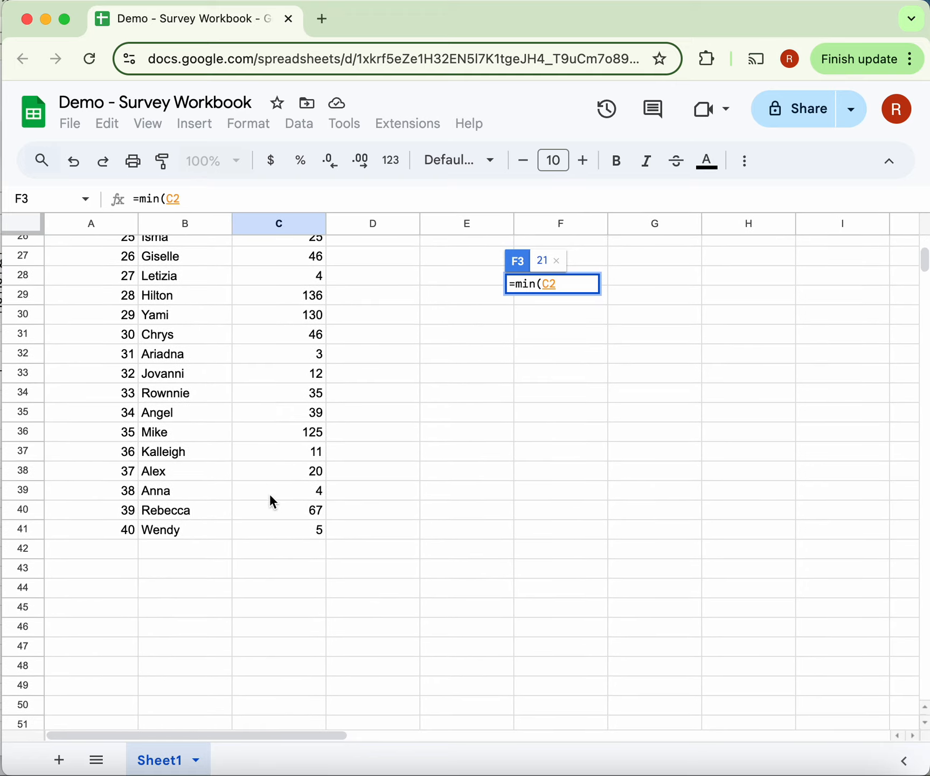
pyautogui.keyDown('shift'); pyautogui.click(270, 530); pyautogui.keyUp('shift')
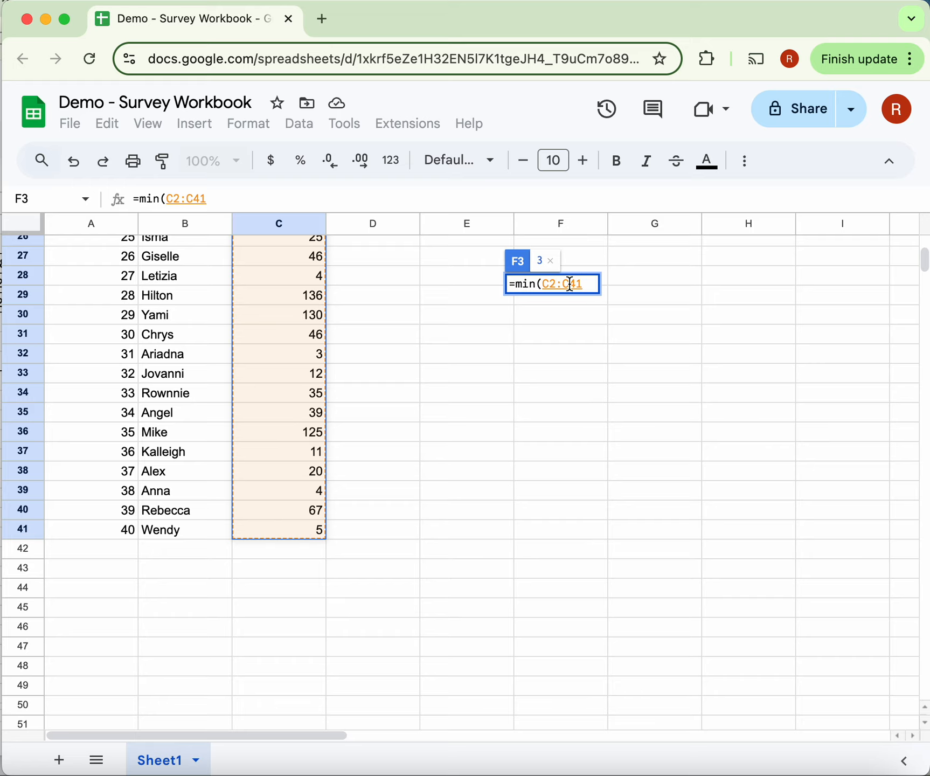
pyautogui.scroll(10, 315, 356)
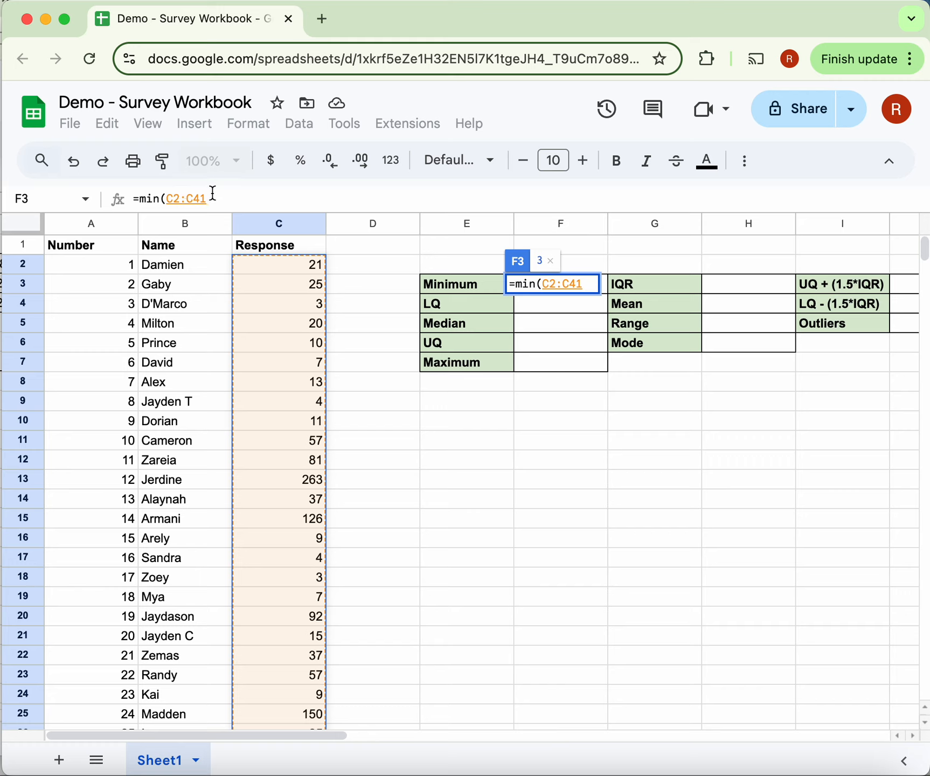
pyautogui.write(')')
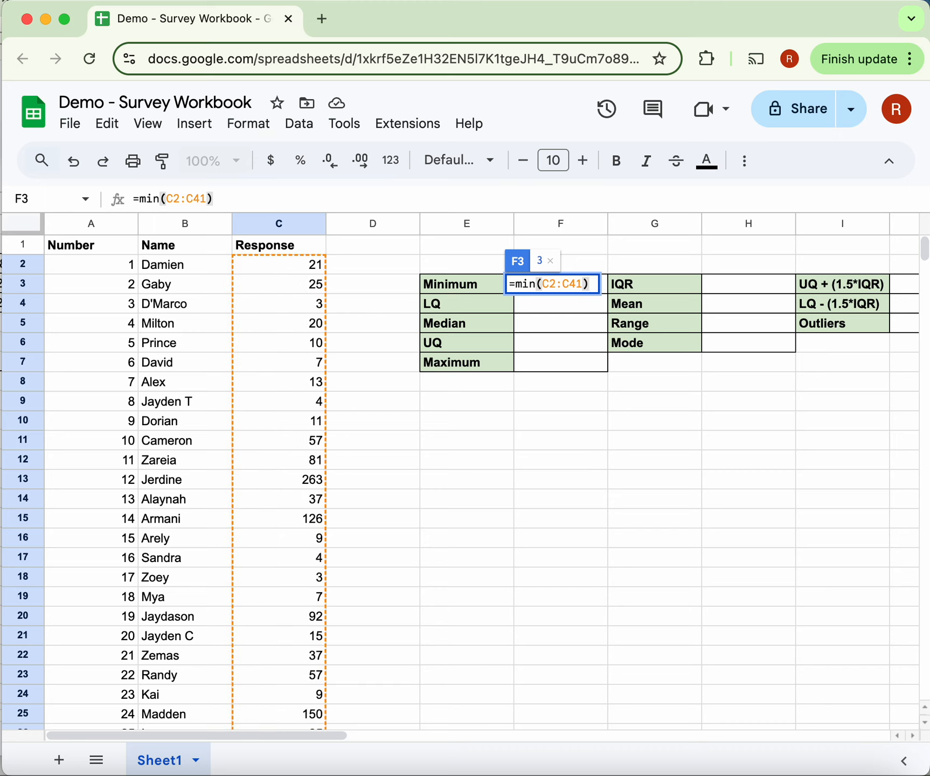
pyautogui.press('Return')
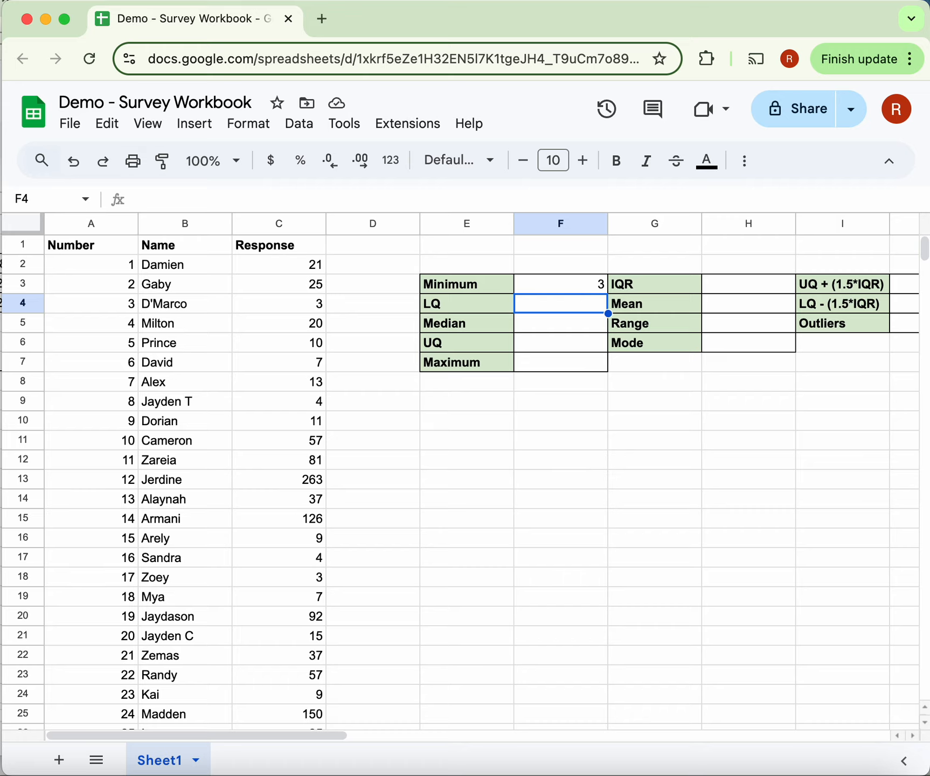
pyautogui.moveTo(108, 1); pyautogui.dragTo(25, 2)
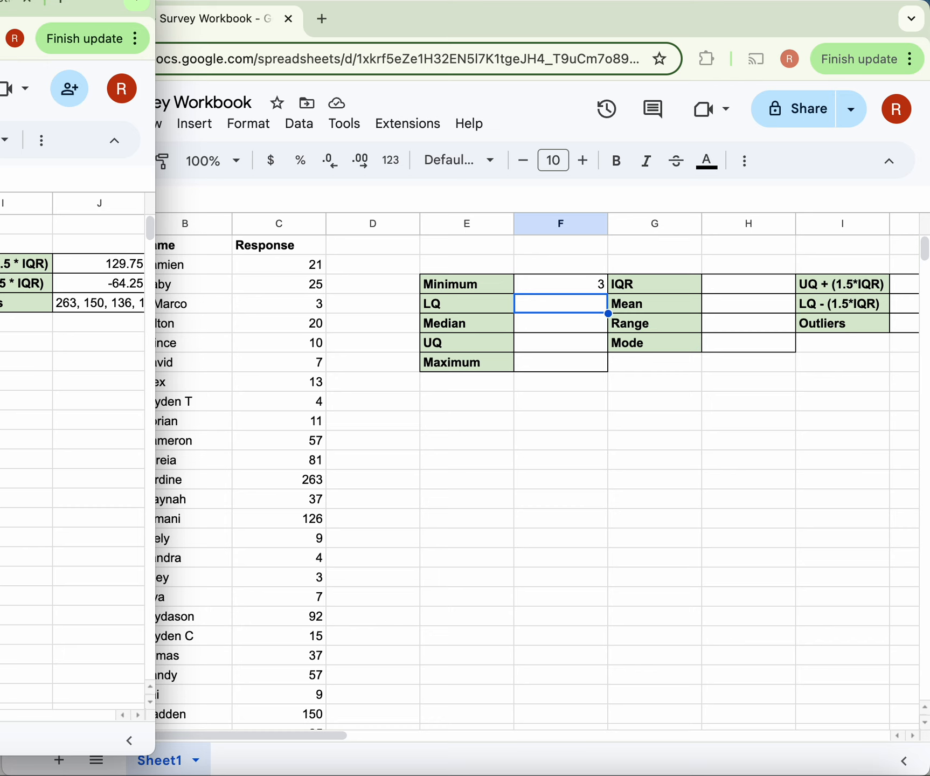
pyautogui.click(156, 144)
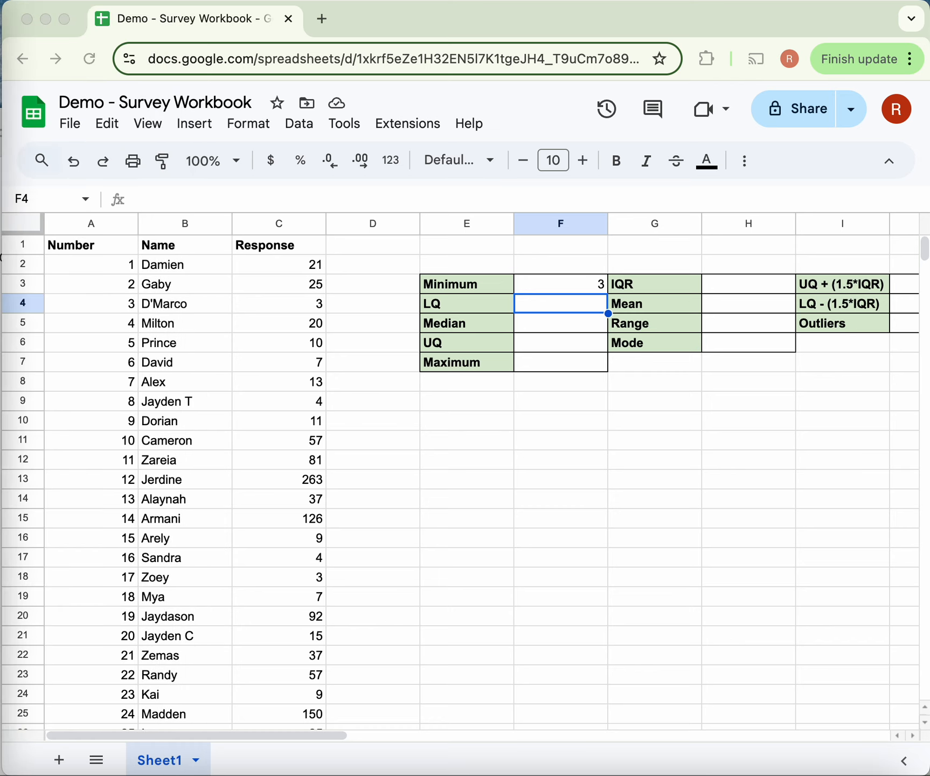
# - Calculate the lower quartile in F4 with the formula =quartile(C2:C41,1) and reject the suggested autofill
pyautogui.click(563, 315)
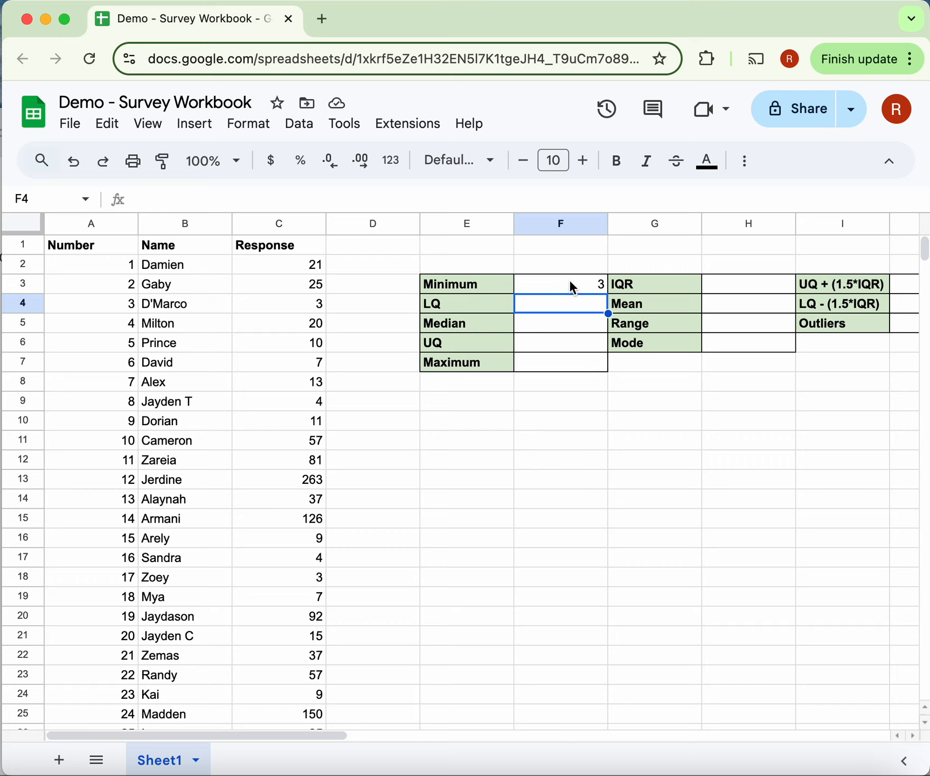
pyautogui.write('=')
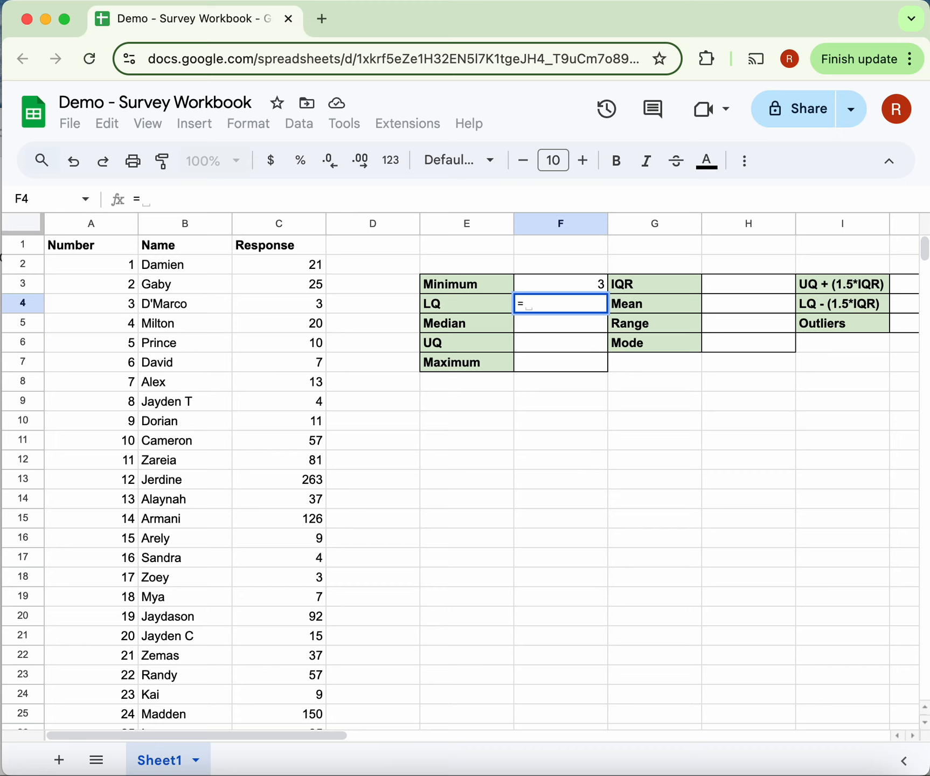
pyautogui.write('quart')
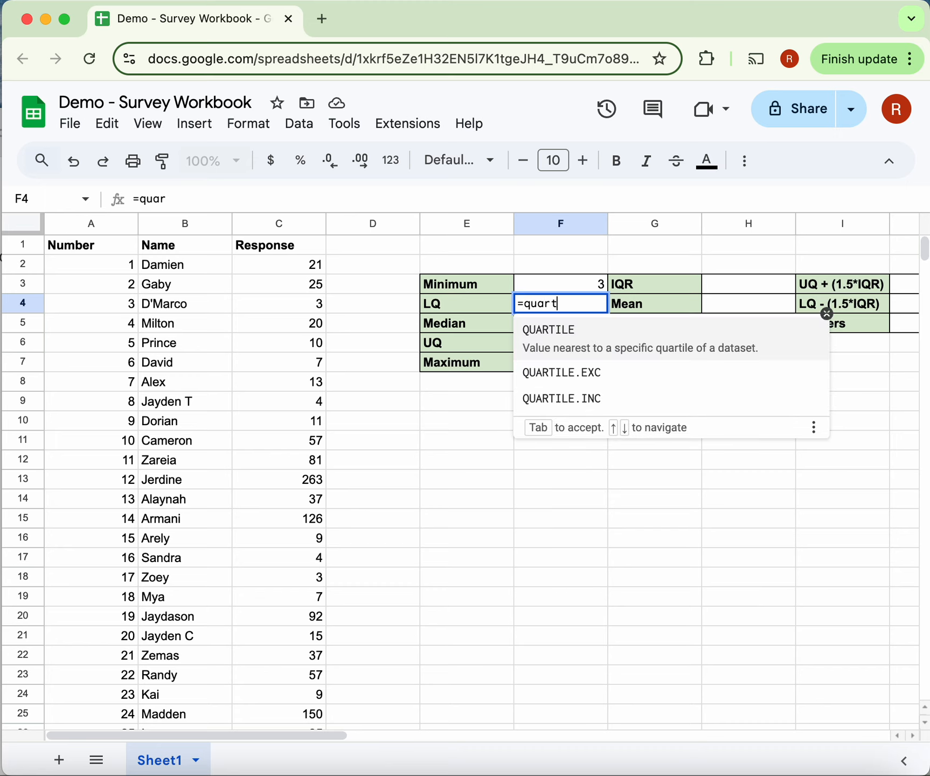
pyautogui.write('ile(')
pyautogui.click(274, 261)
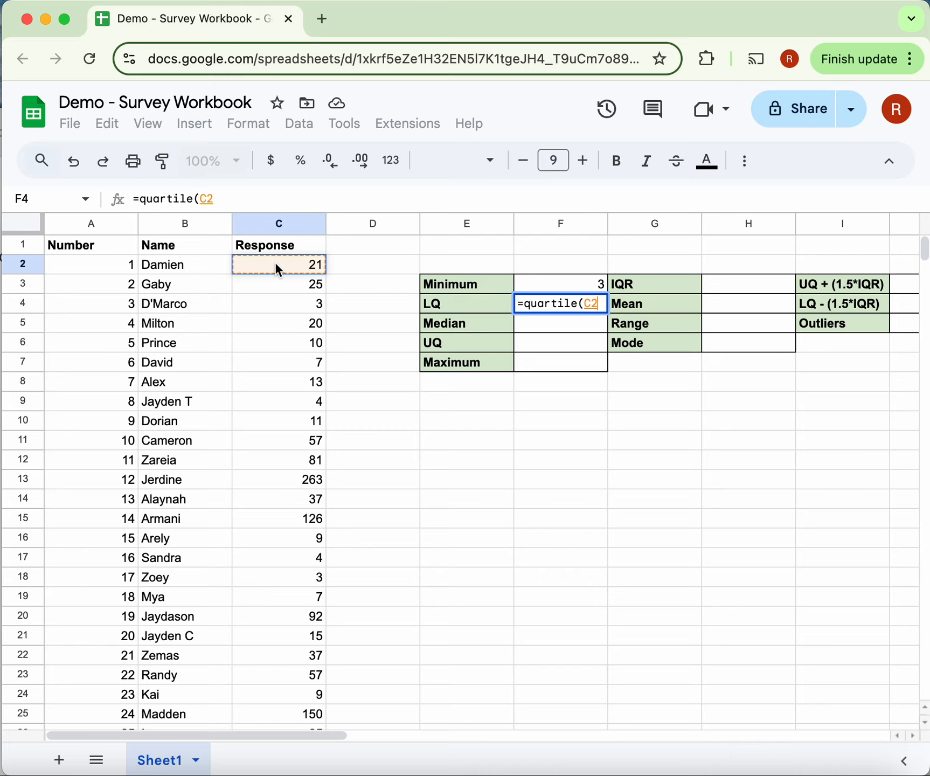
pyautogui.scroll(-10, 274, 429)
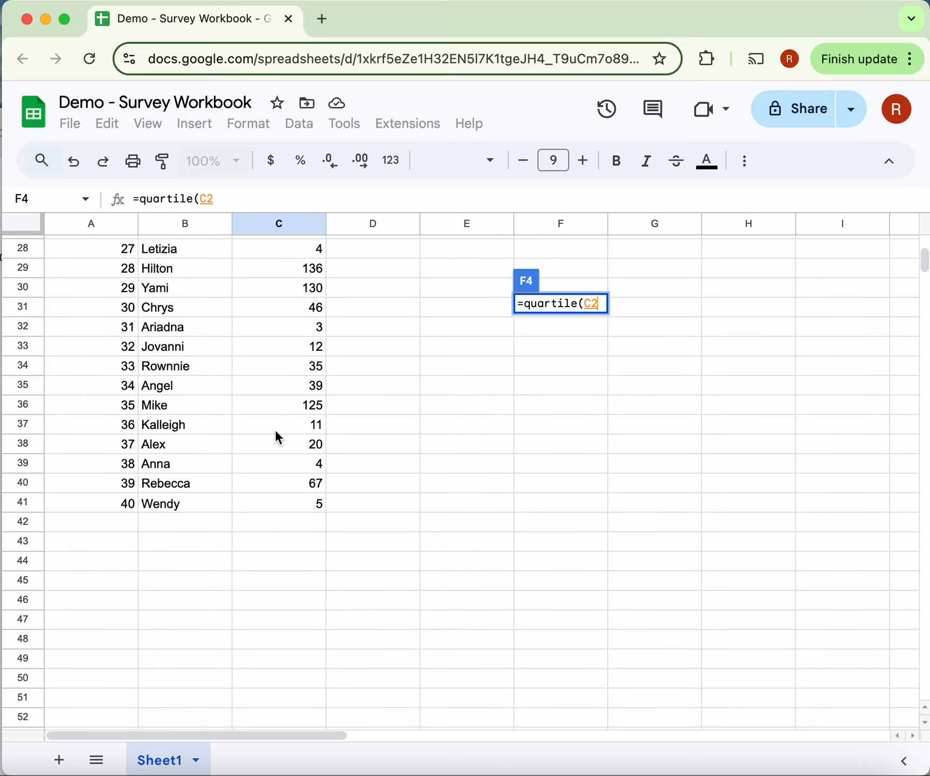
pyautogui.keyDown('shift'); pyautogui.click(283, 504); pyautogui.keyUp('shift')
pyautogui.scroll(10, 282, 500)
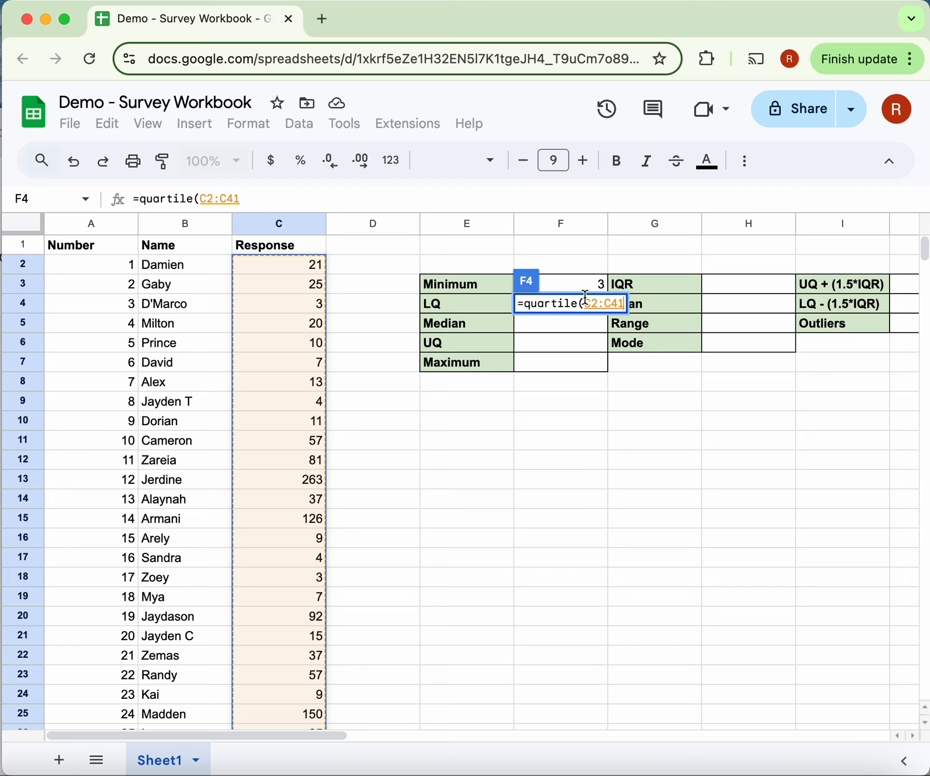
pyautogui.write(',1')
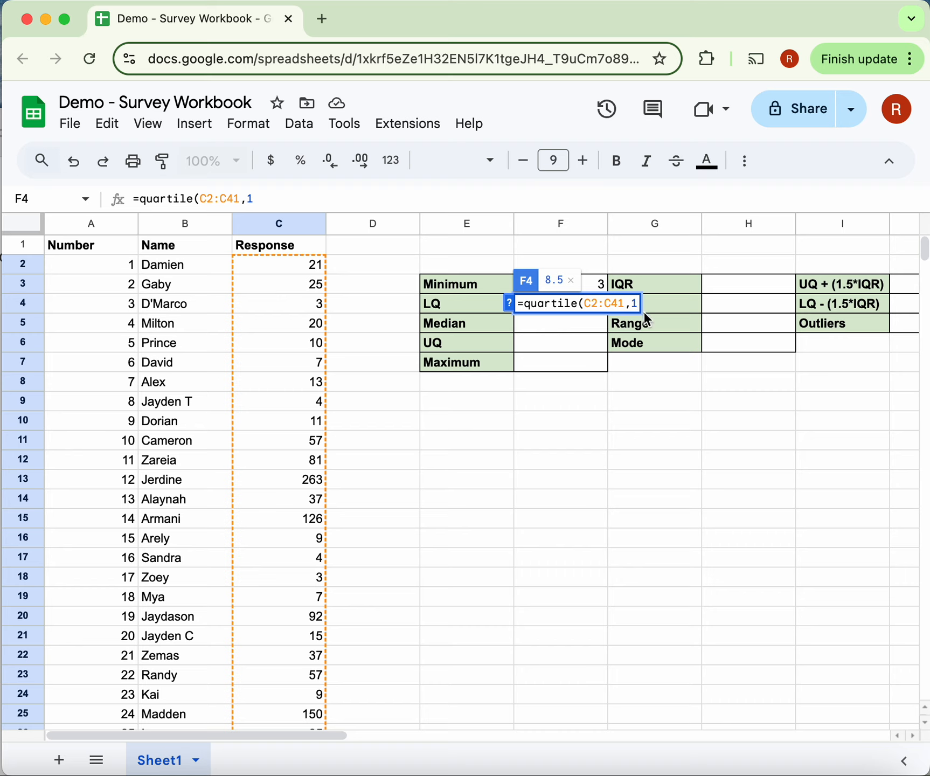
pyautogui.write(')')
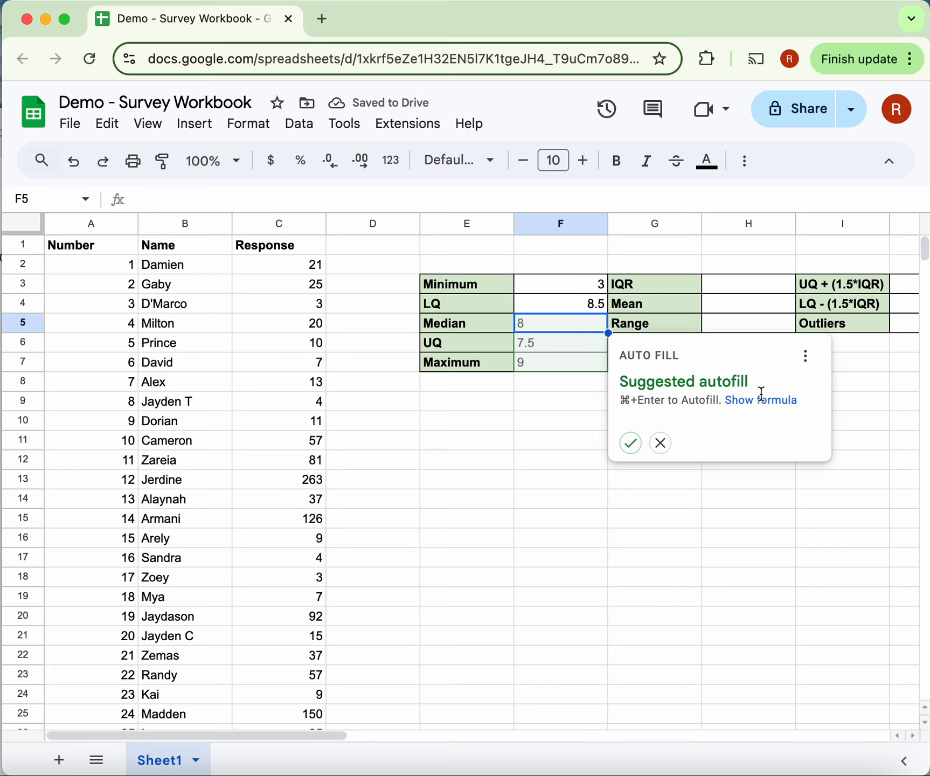
pyautogui.click(662, 443)
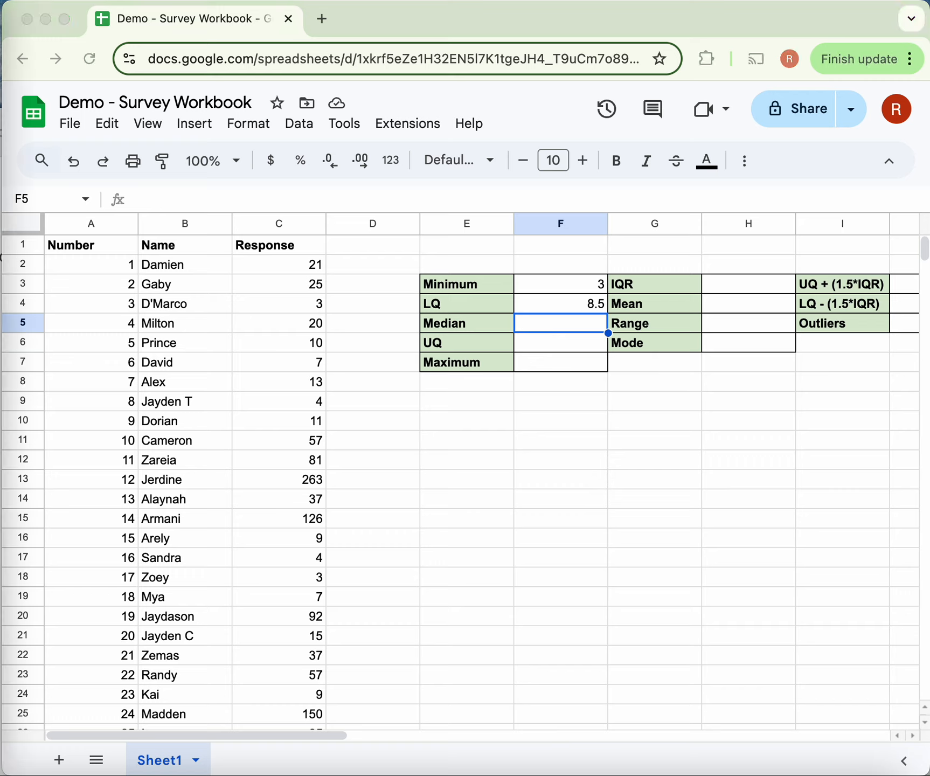
# - Calculate the median response in F5 with the formula =median(C2:C41)
pyautogui.click(542, 326)
pyautogui.write('=')
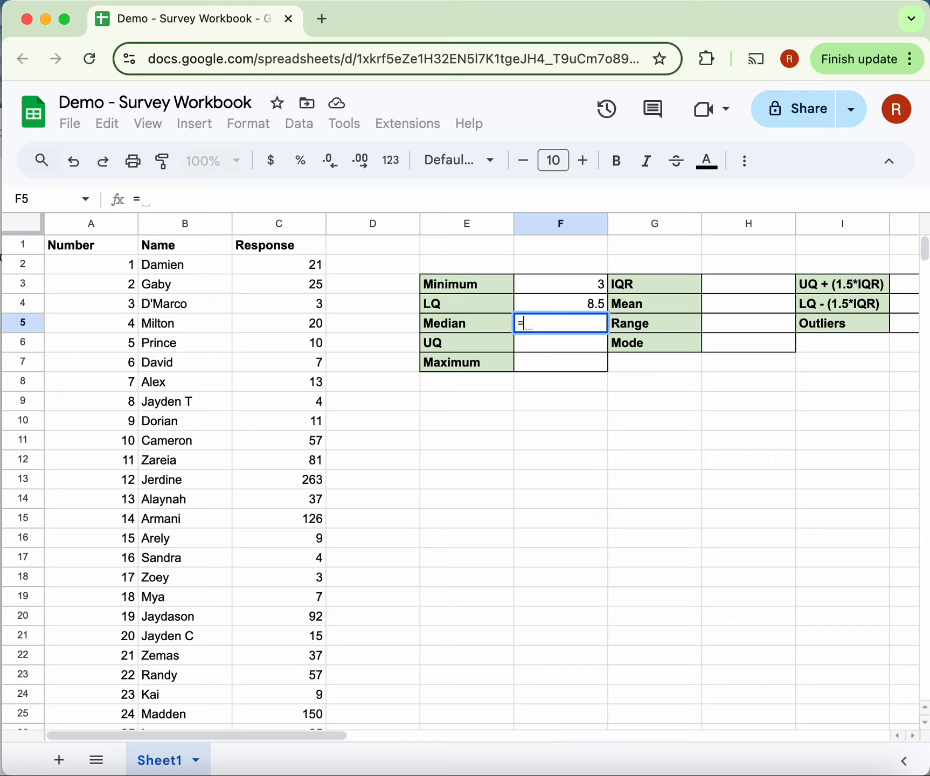
pyautogui.write('median(')
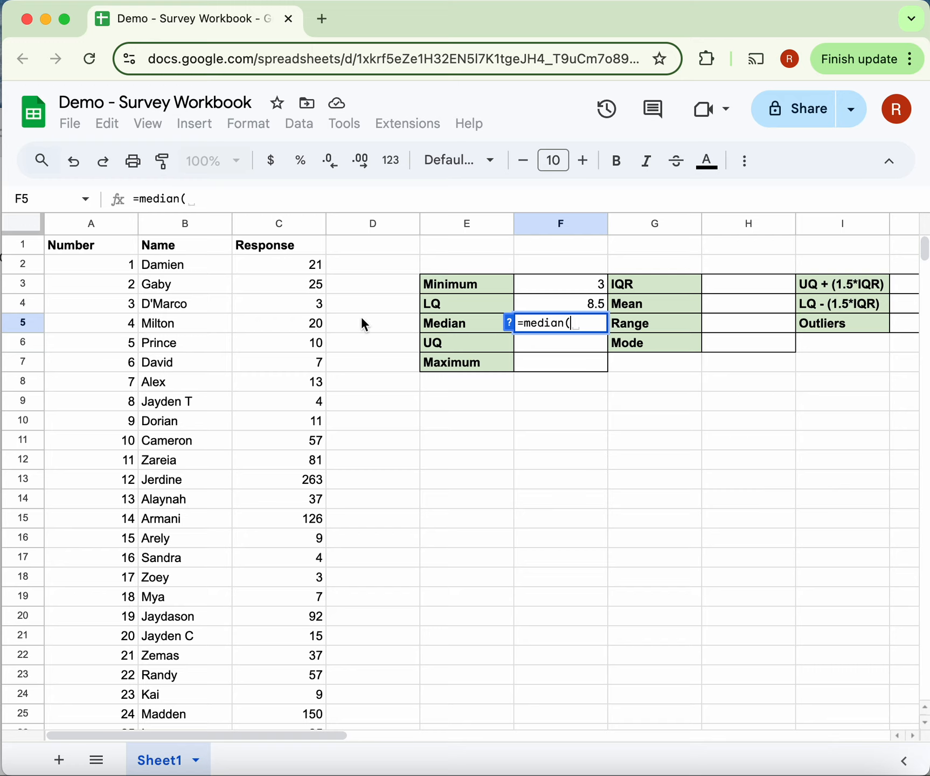
pyautogui.click(279, 264)
pyautogui.scroll(-10, 268, 492)
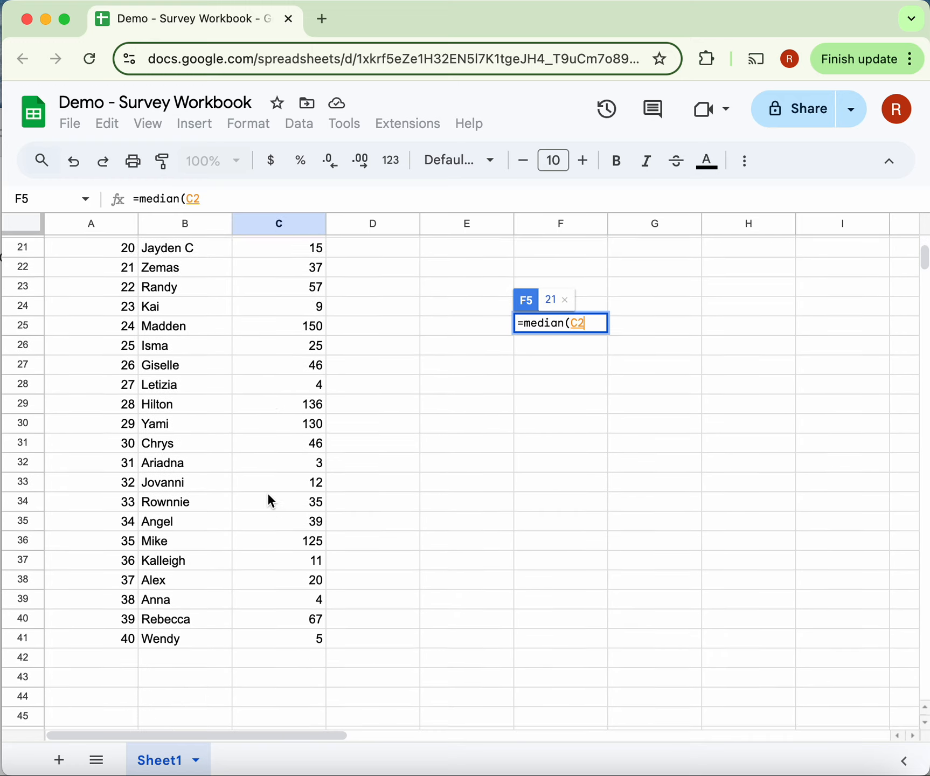
pyautogui.scroll(-2, 275, 534)
pyautogui.keyDown('shift'); pyautogui.click(278, 548); pyautogui.keyUp('shift')
pyautogui.scroll(12, 276, 545)
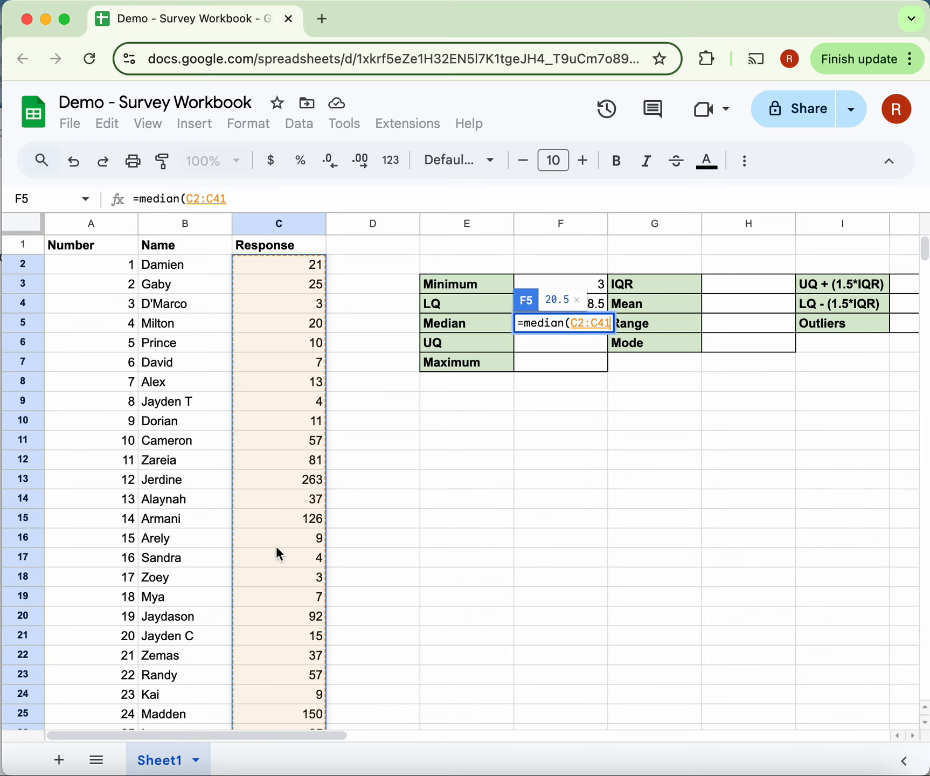
pyautogui.write(')')
pyautogui.press('Return')
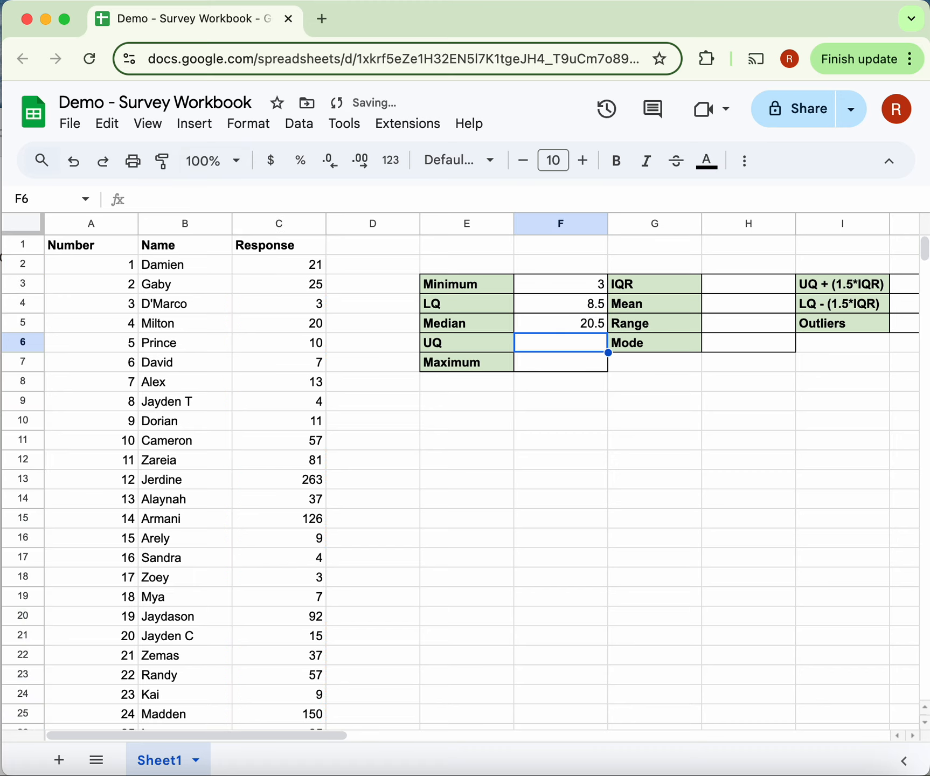
# - Calculate the upper quartile in F6 with the formula =quartile(C2:C41,3)
pyautogui.write('=')
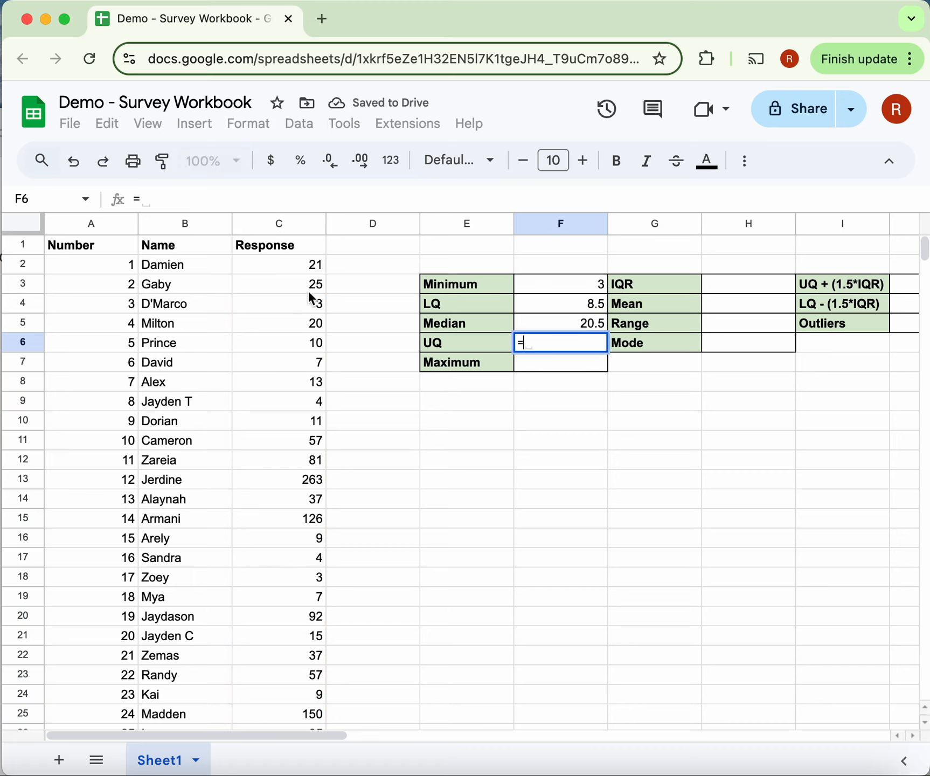
pyautogui.write('quartile(')
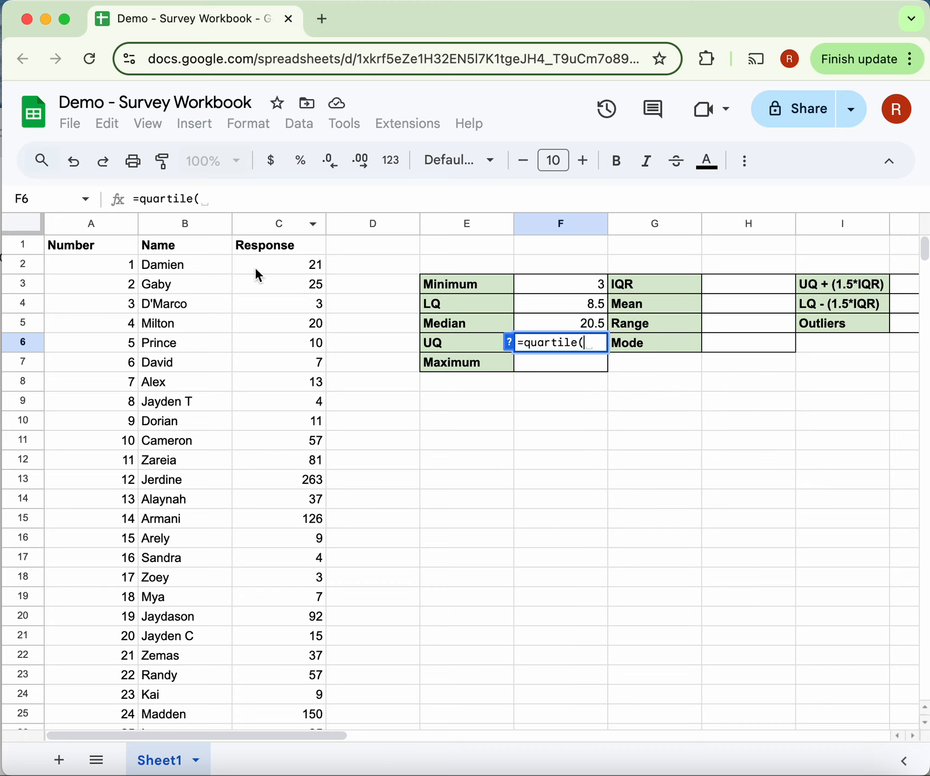
pyautogui.moveTo(256, 269); pyautogui.dragTo(292, 522)
pyautogui.scroll(-10, 291, 478)
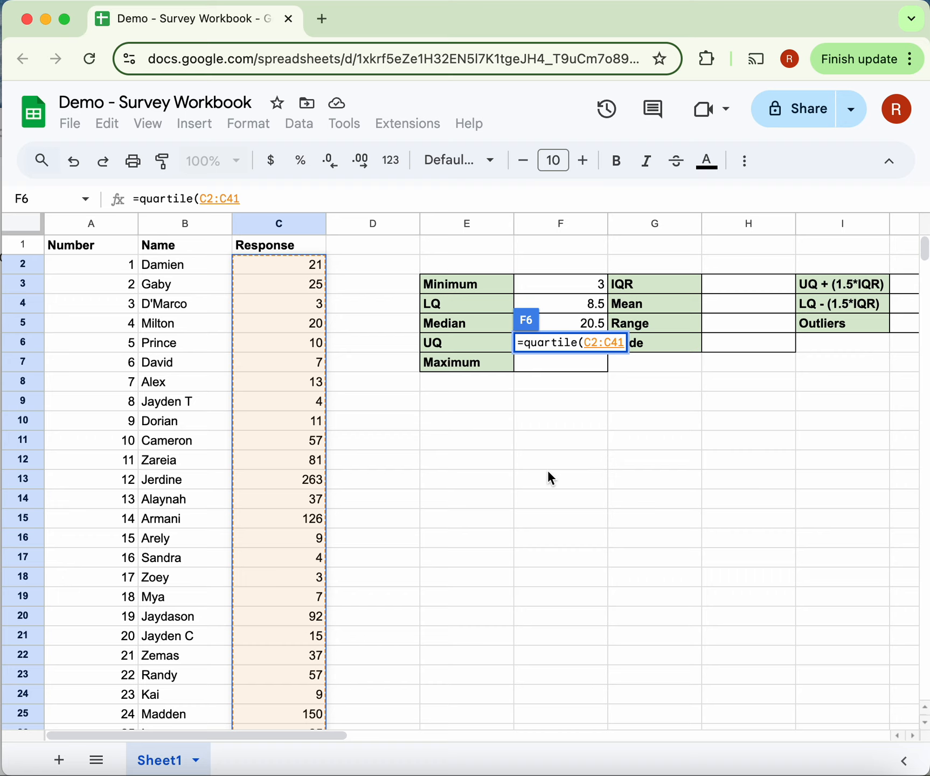
pyautogui.write(',3')
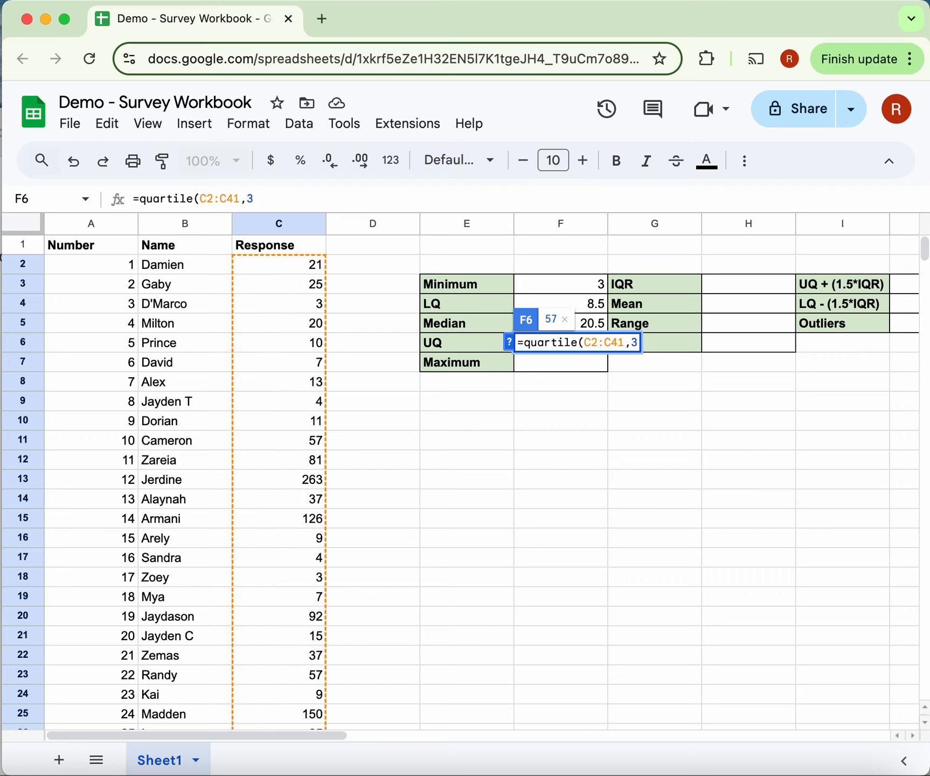
pyautogui.write(')')
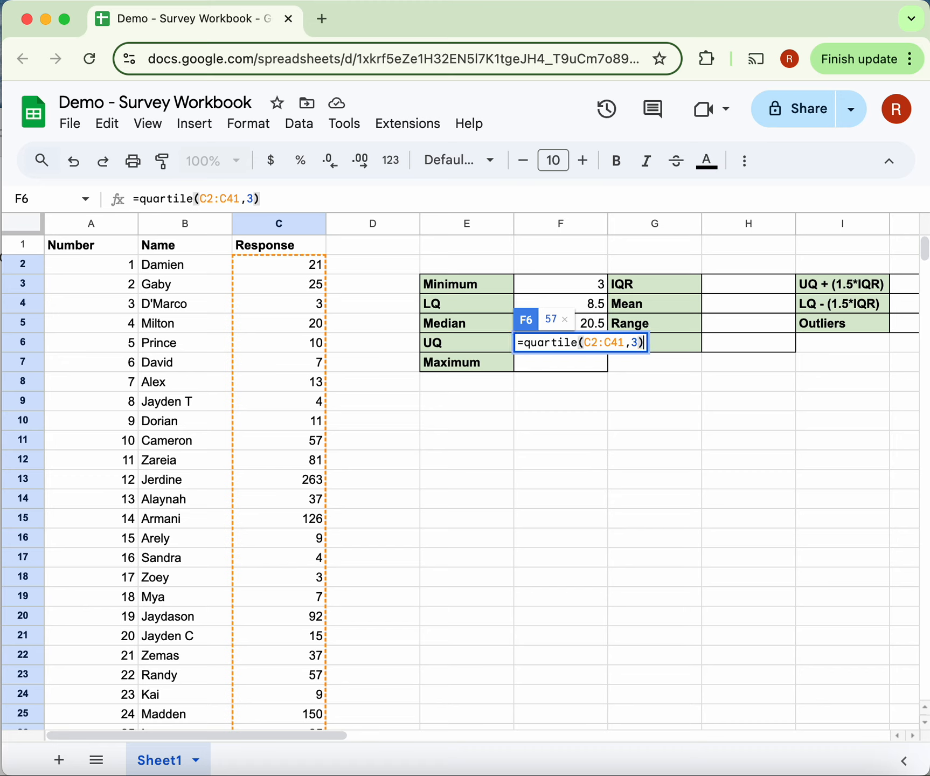
pyautogui.press('Return')
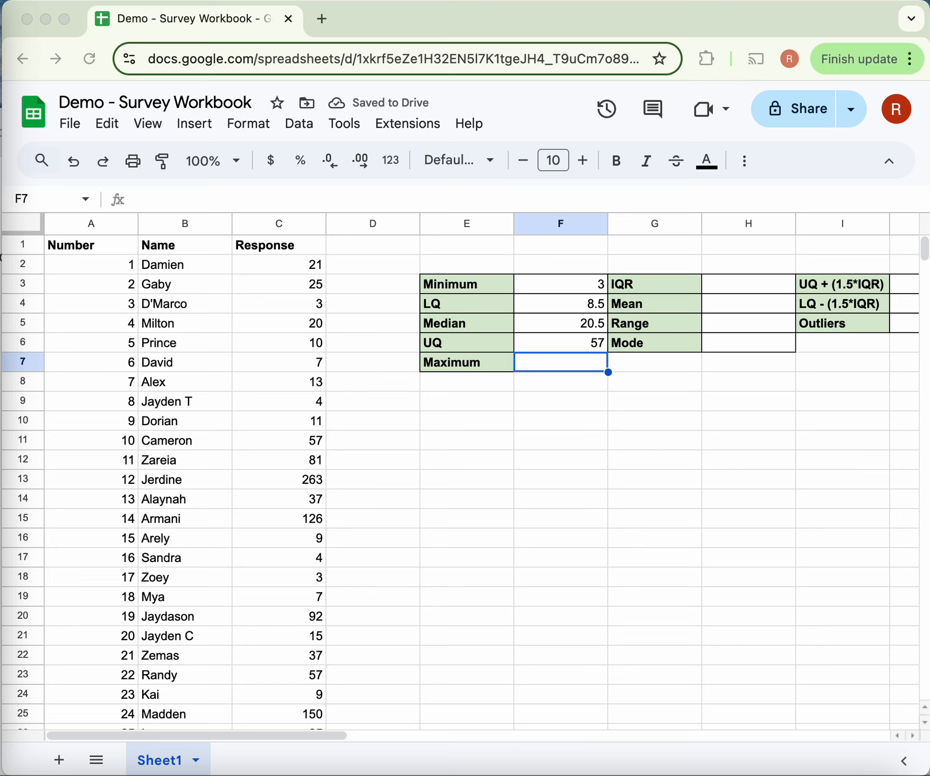
# - Calculate the maximum response in F7 with the formula =max(C2:C41)
pyautogui.click(581, 364)
pyautogui.write('=')
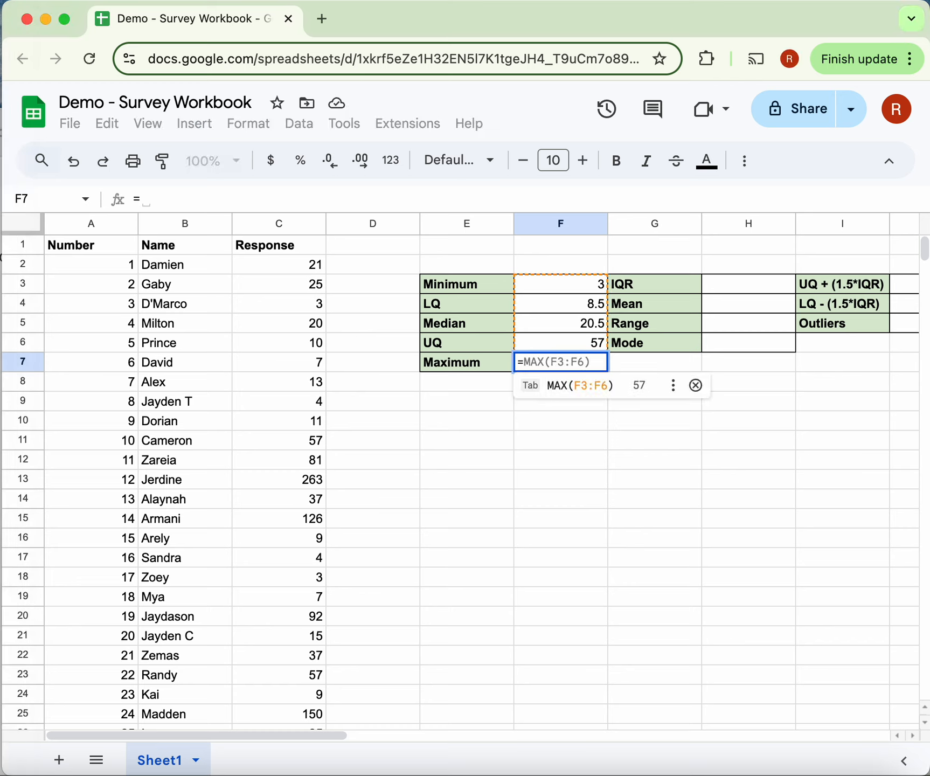
pyautogui.write('me')
pyautogui.press('BackSpace')
pyautogui.write('a')
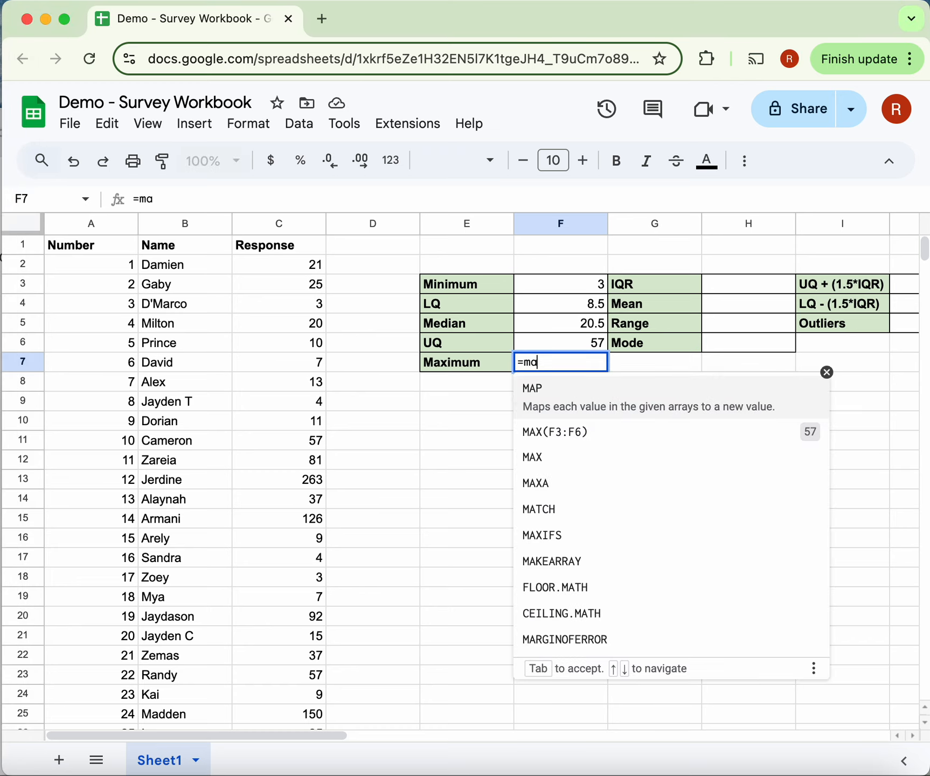
pyautogui.write('x(')
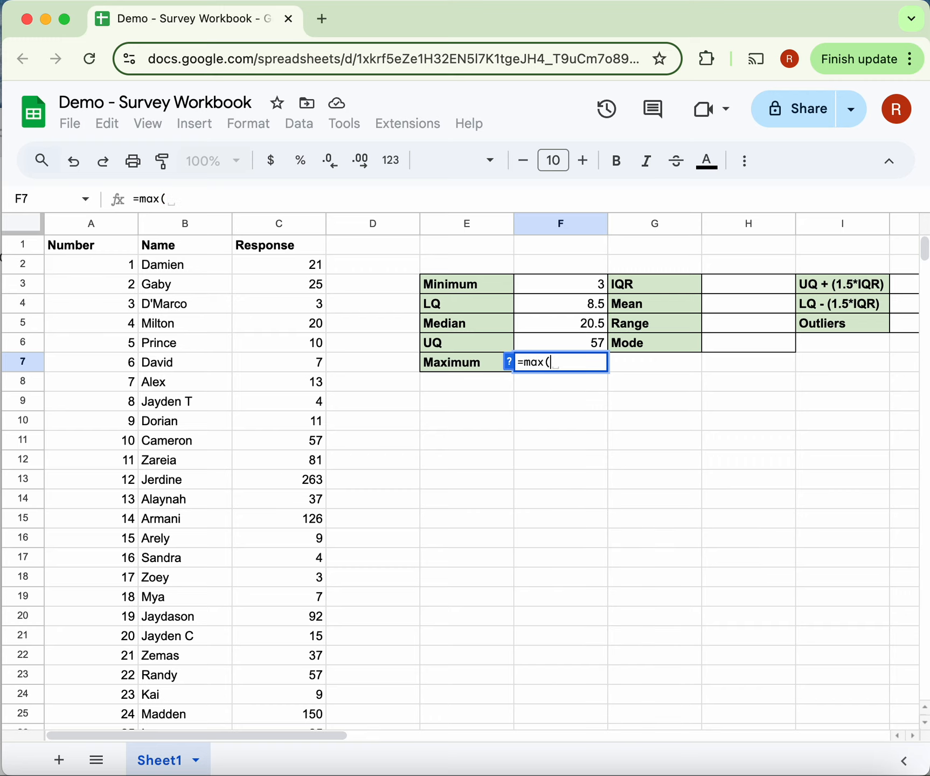
pyautogui.click(280, 265)
pyautogui.scroll(-5, 315, 495)
pyautogui.scroll(-3, 316, 495)
pyautogui.keyDown('shift'); pyautogui.click(303, 502); pyautogui.keyUp('shift')
pyautogui.scroll(5, 303, 502)
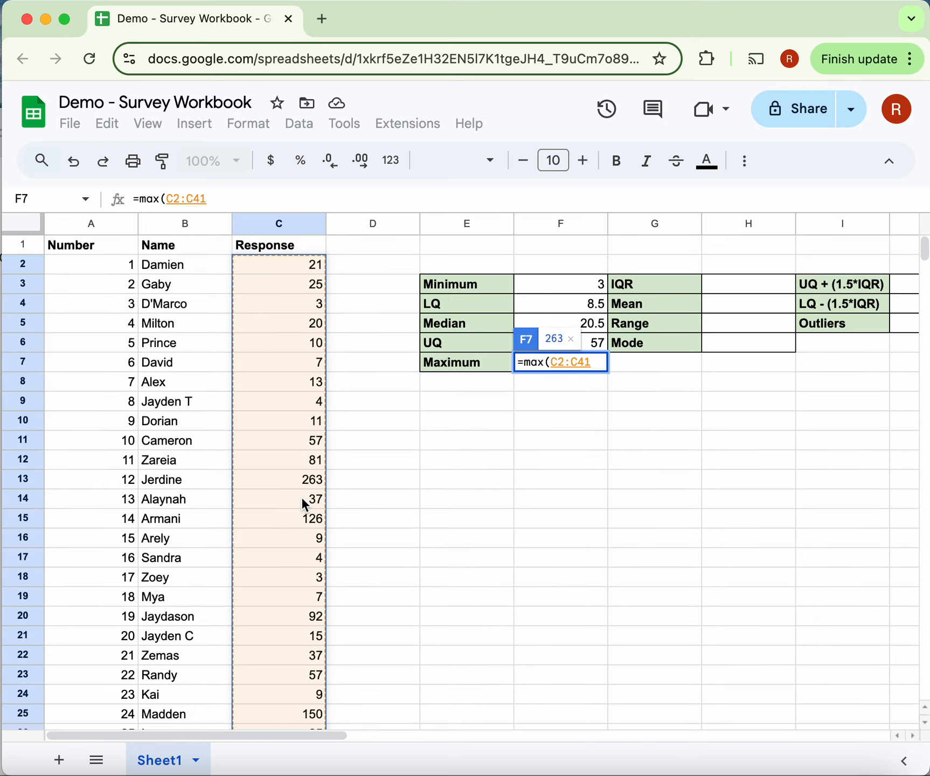
pyautogui.write(')')
pyautogui.press('Return')
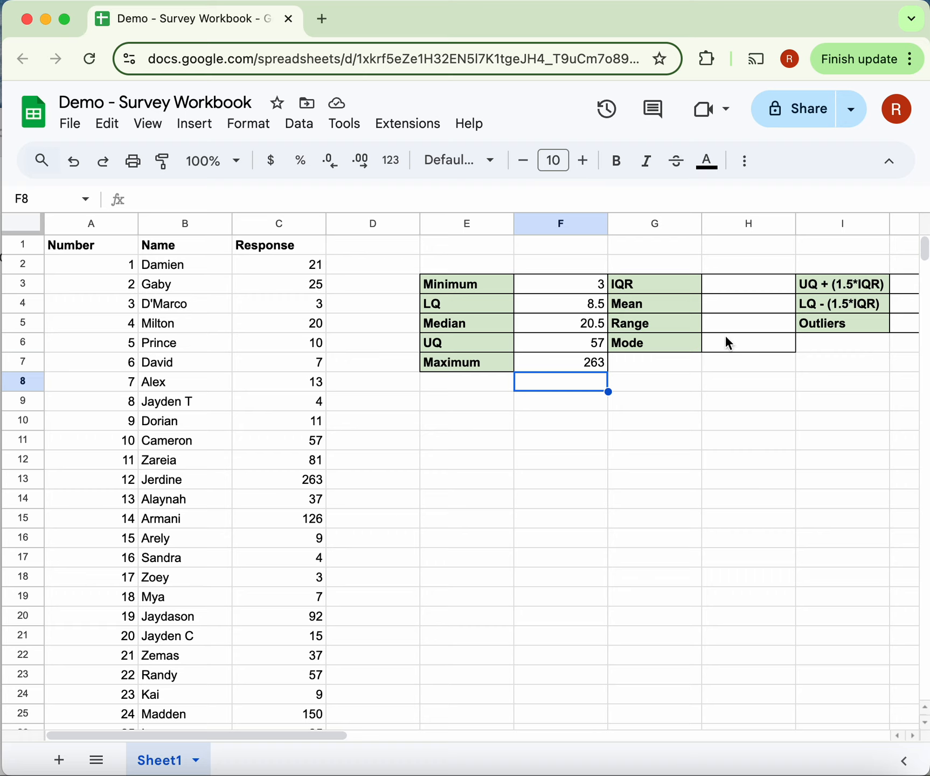
# - Calculate the IQR in H3 as upper quartile minus lower quartile with =F6-F4, and reject the suggested autofill
pyautogui.hscroll(5, 728, 341)
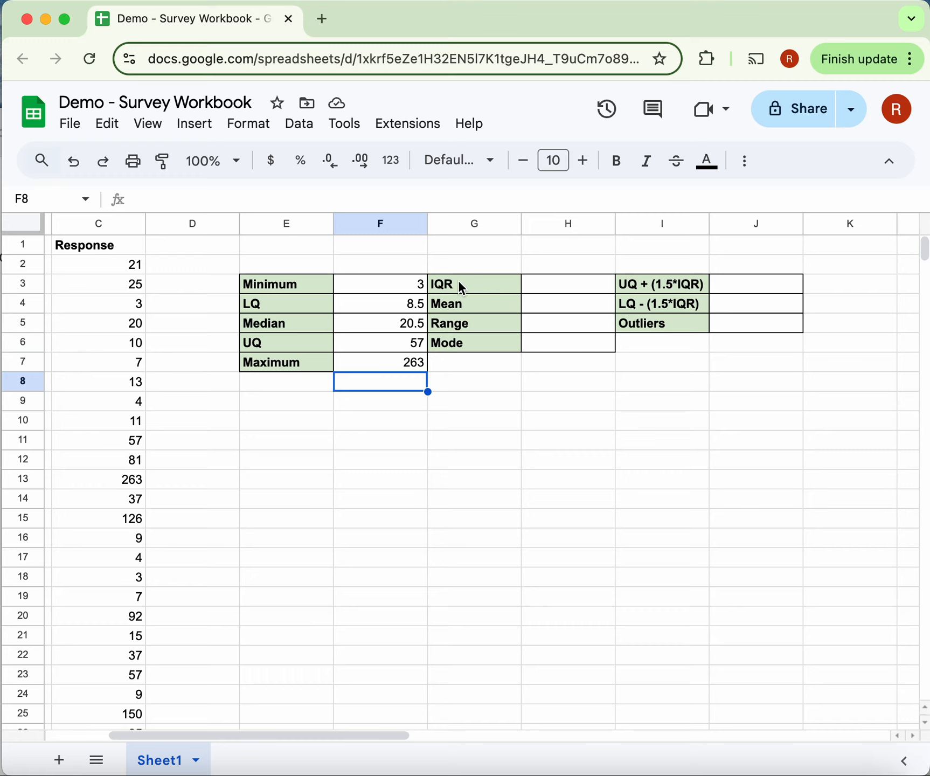
pyautogui.click(564, 283)
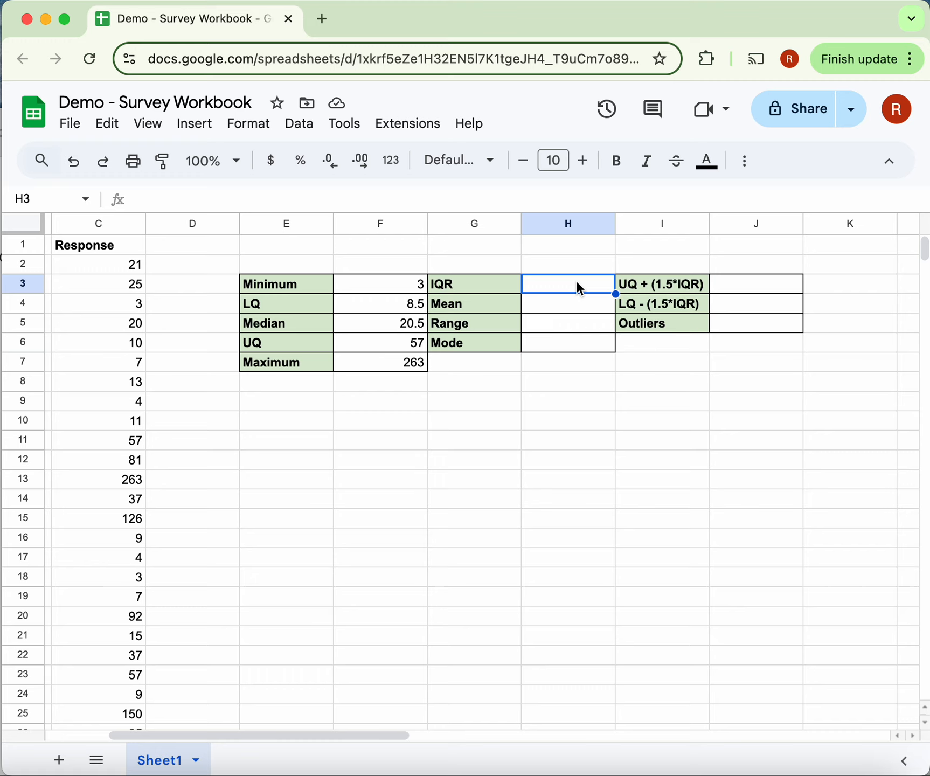
pyautogui.write('=')
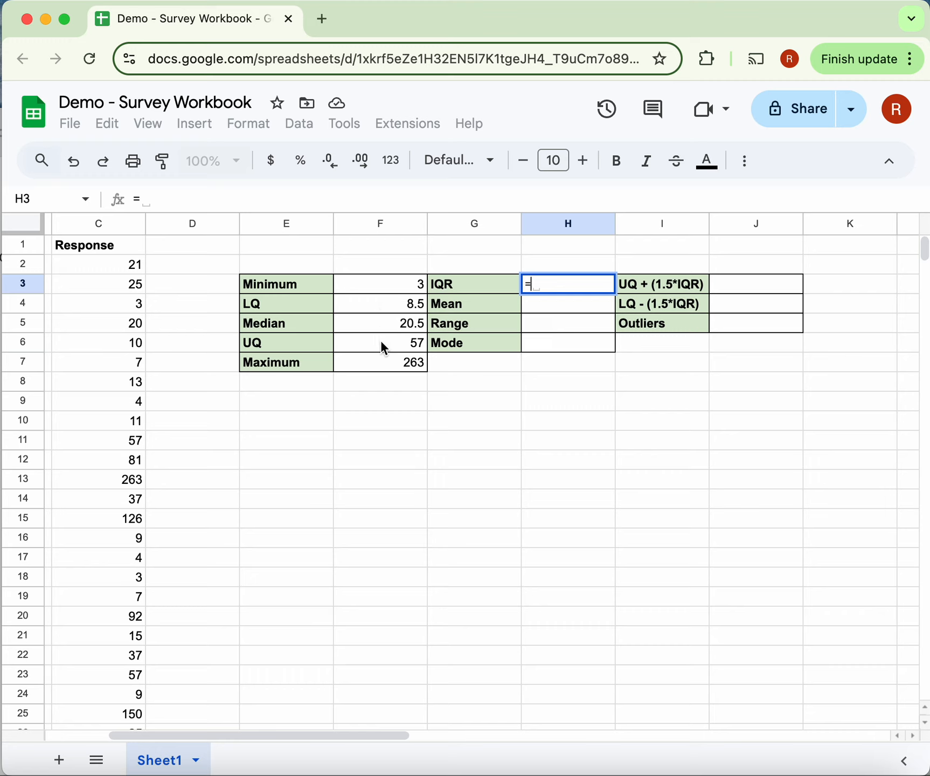
pyautogui.click(373, 353)
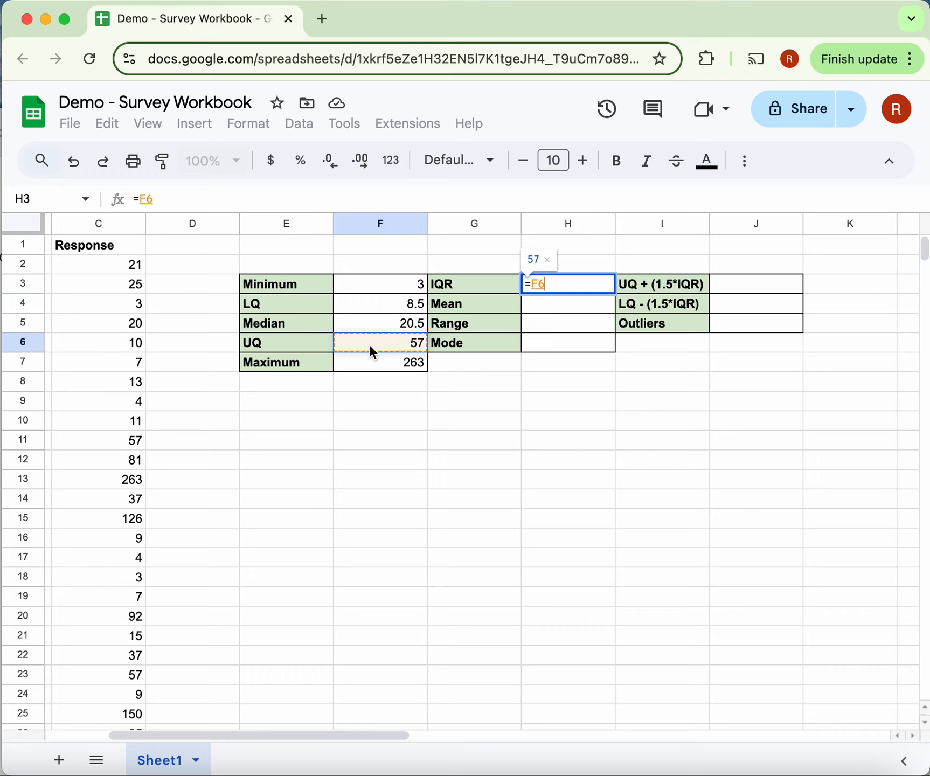
pyautogui.write('-')
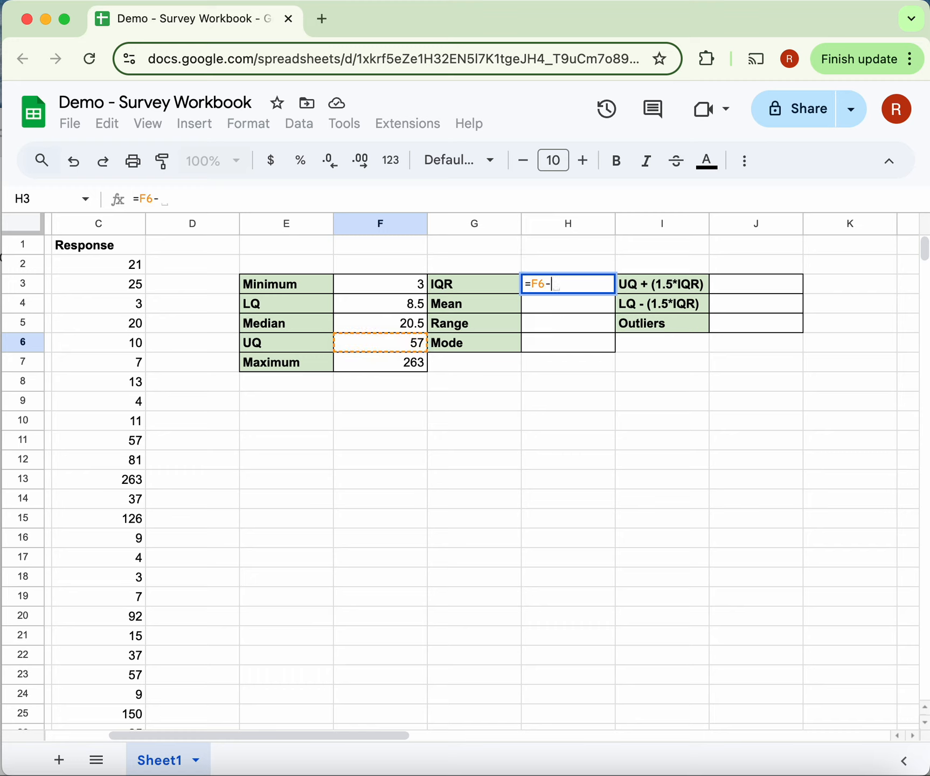
pyautogui.click(364, 304)
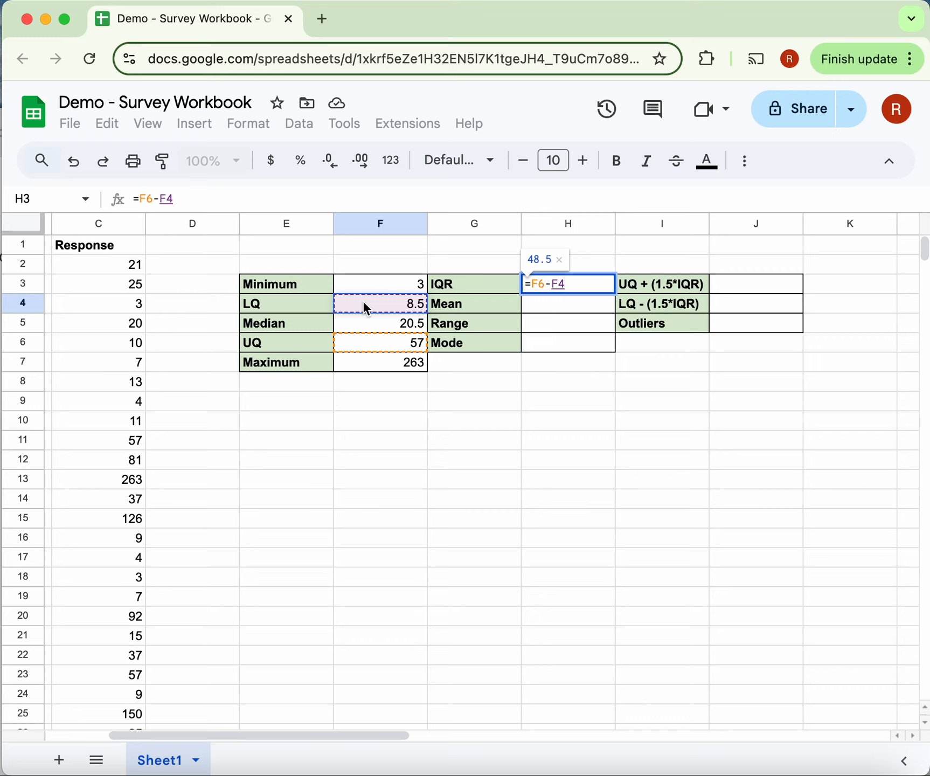
pyautogui.press('Return')
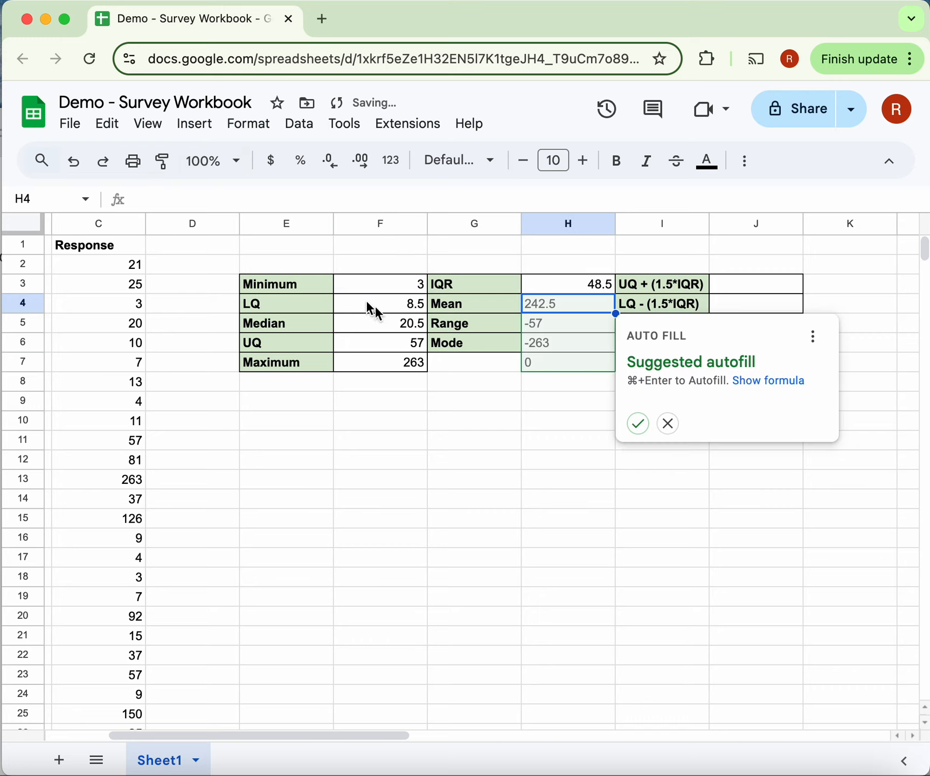
pyautogui.click(669, 424)
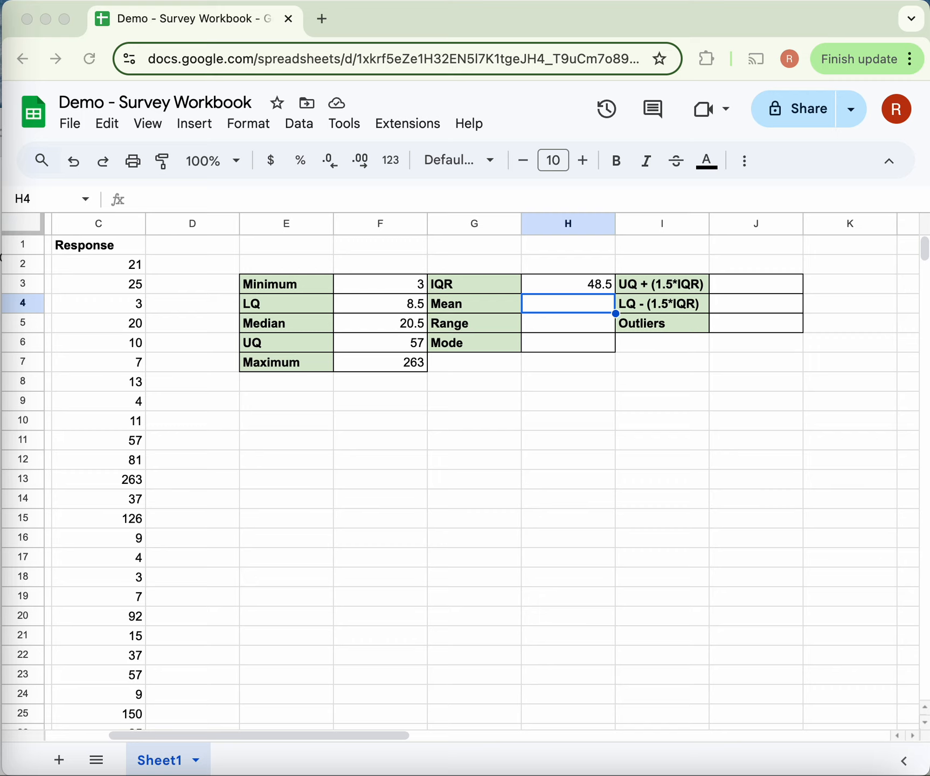
# - Calculate the mean response in H4 with the formula =average(C2:C41)
pyautogui.click(569, 311)
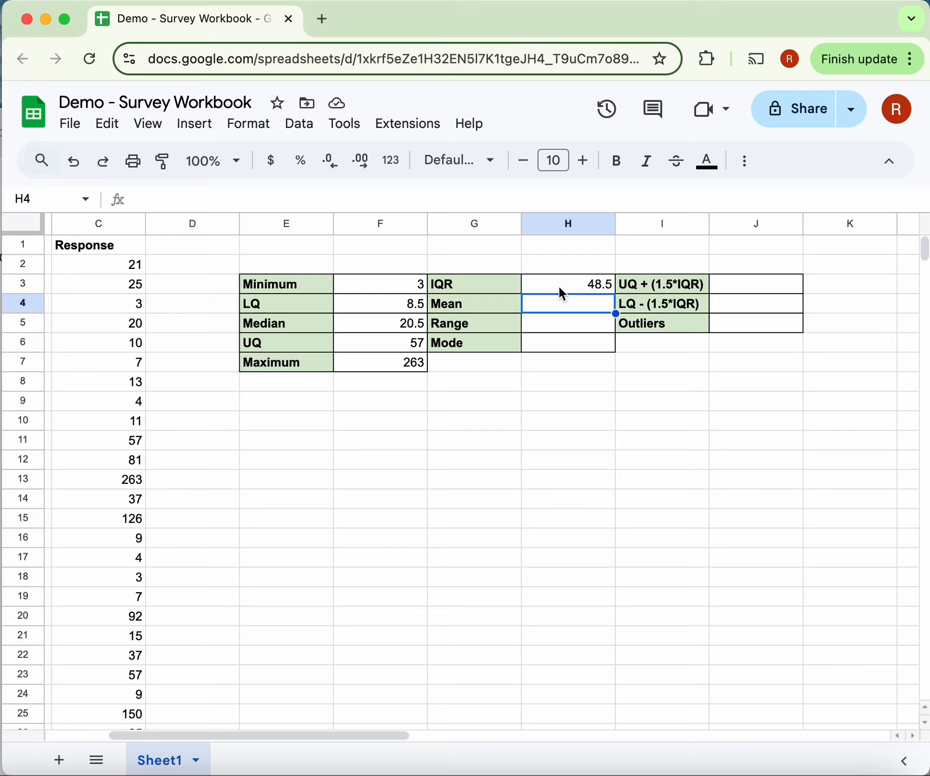
pyautogui.write('=')
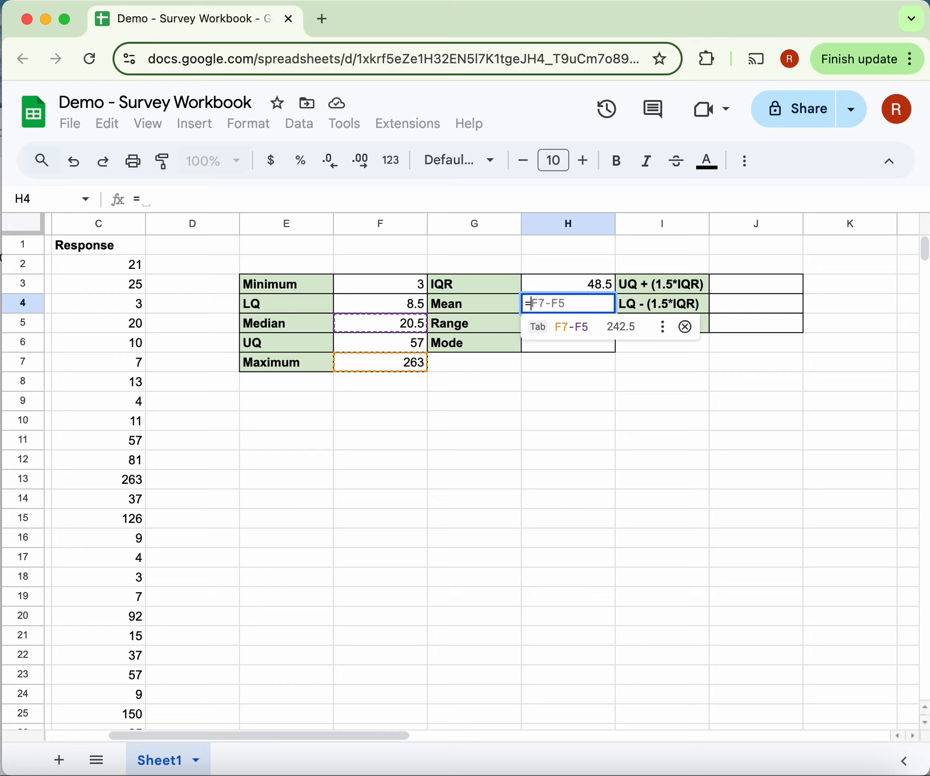
pyautogui.write('average(')
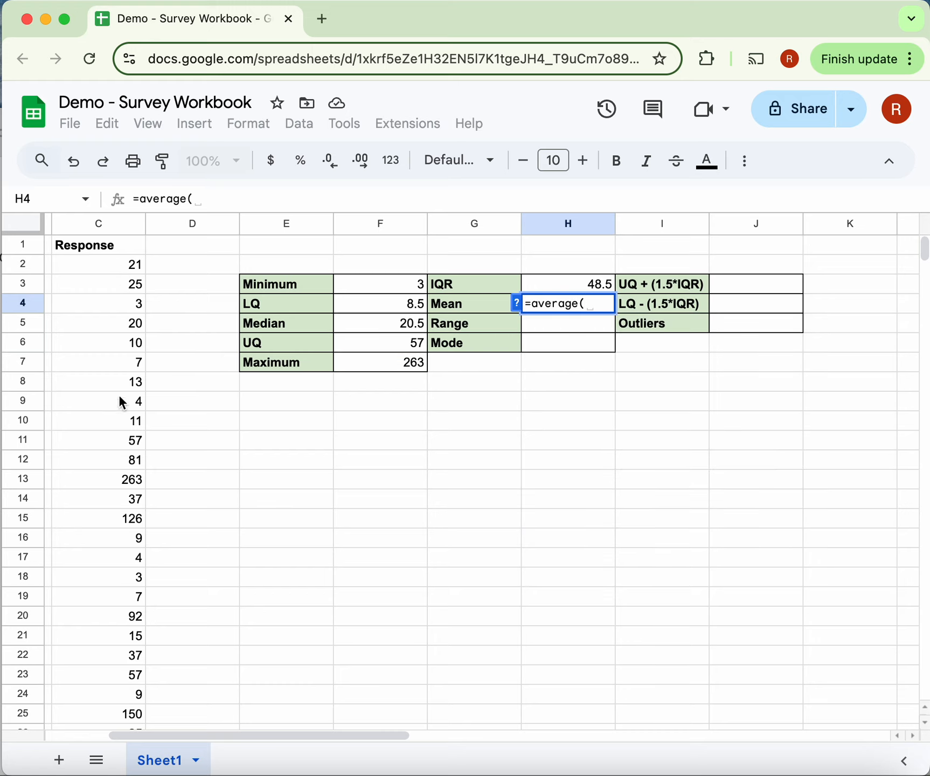
pyautogui.click(124, 265)
pyautogui.scroll(-10, 118, 446)
pyautogui.keyDown('shift'); pyautogui.click(126, 509); pyautogui.keyUp('shift')
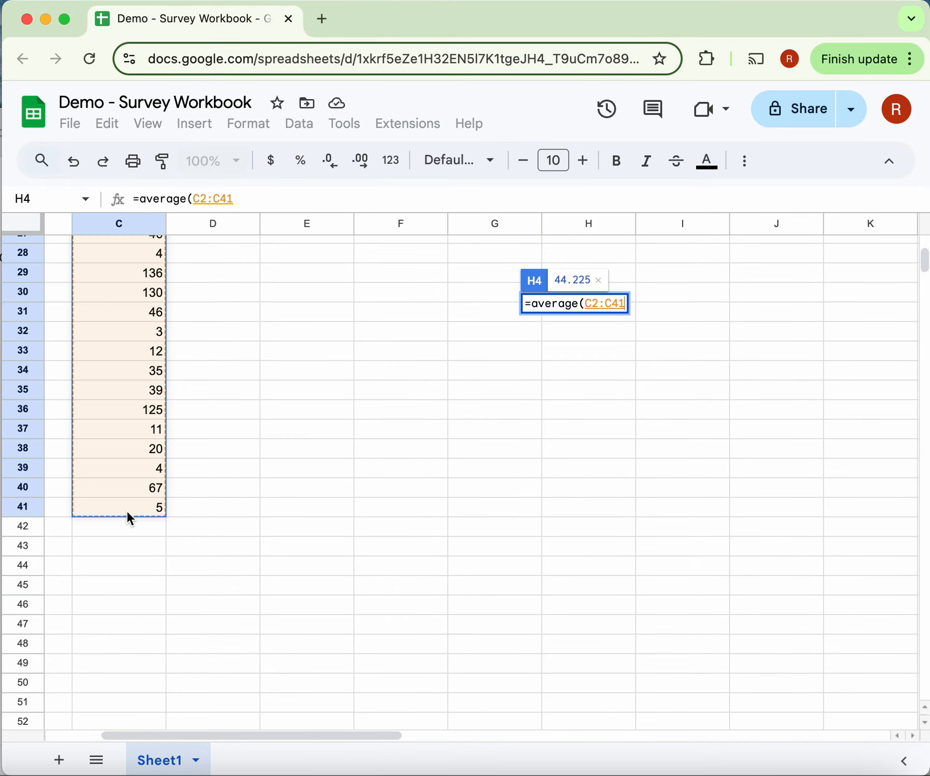
pyautogui.scroll(10, 128, 513)
pyautogui.write(')')
pyautogui.press('Return')
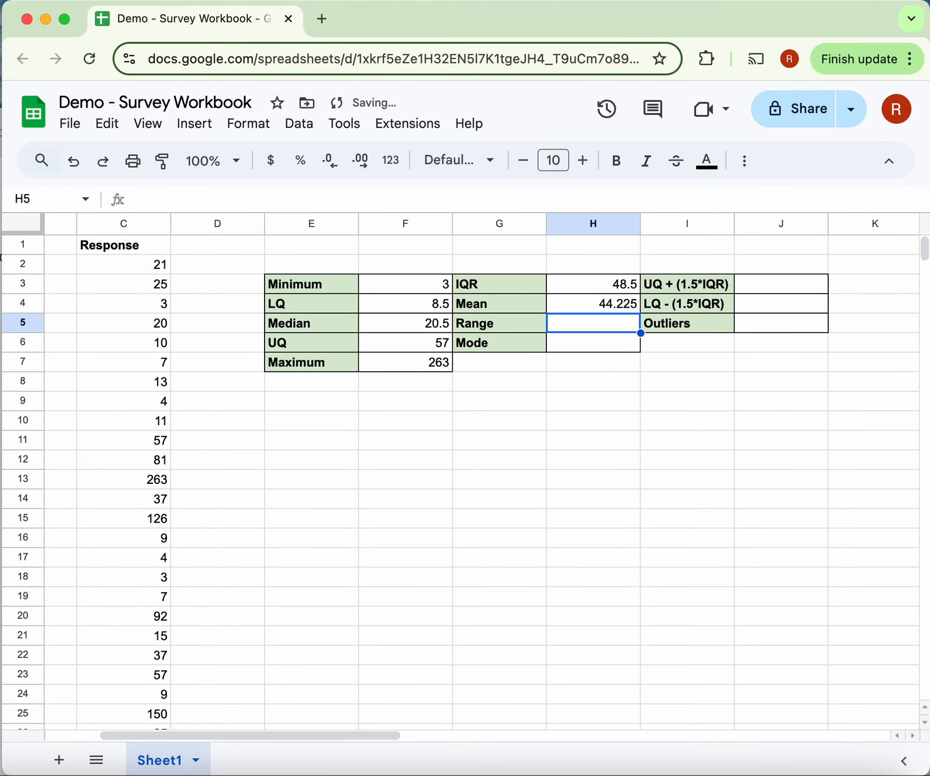
# - Calculate the range in H5 as maximum minus minimum with the formula =F7-F3
pyautogui.press('super+Tab')
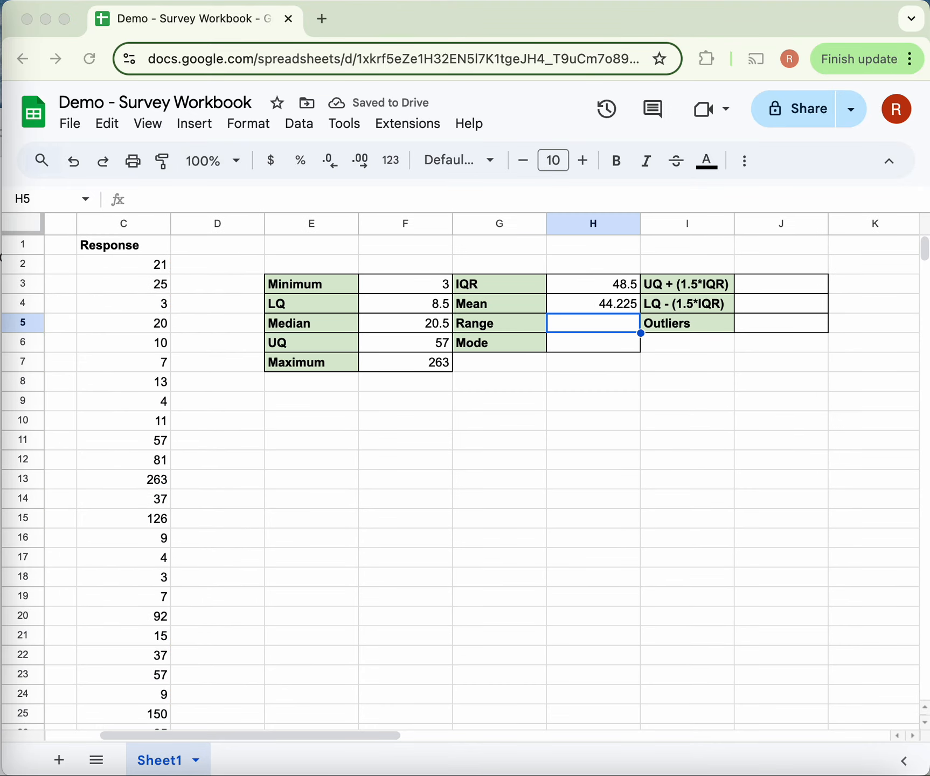
pyautogui.click(551, 324)
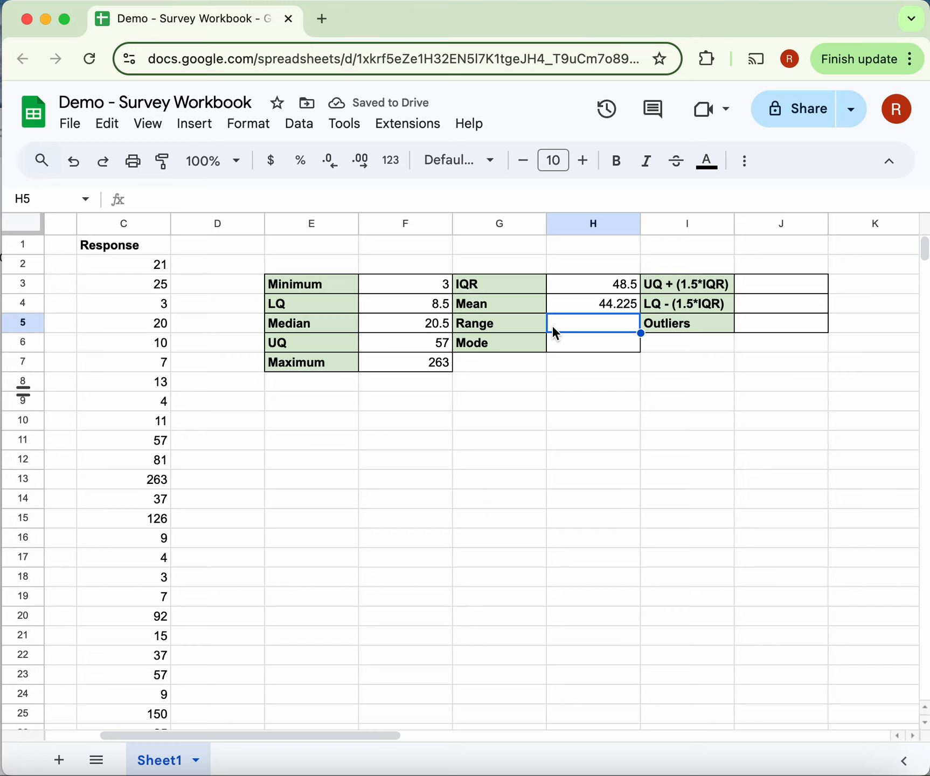
pyautogui.write('=')
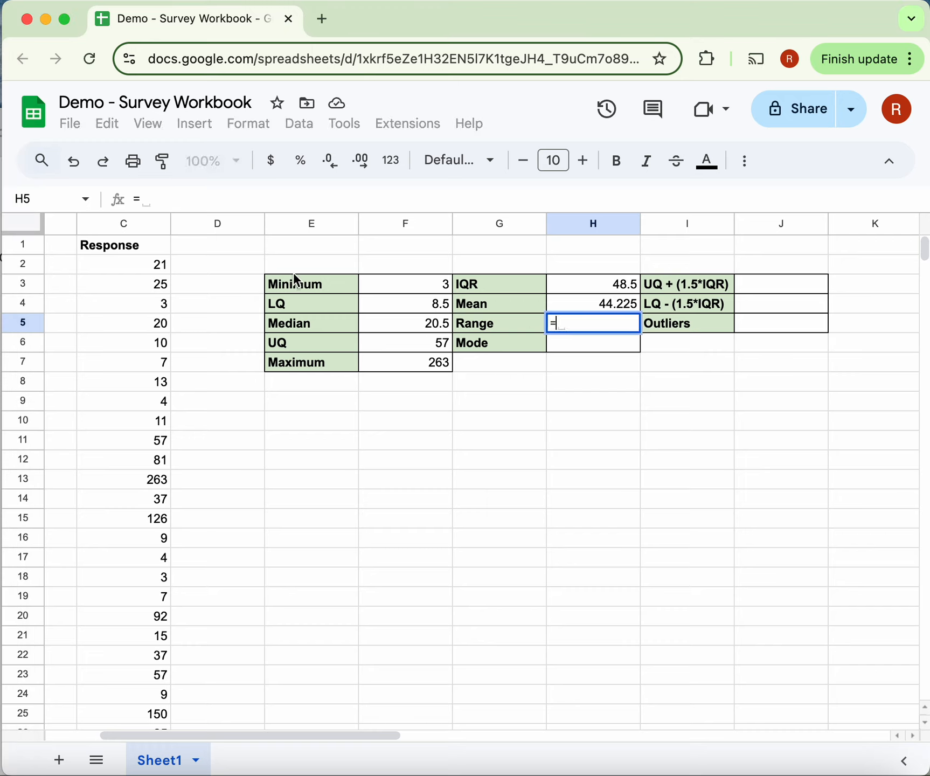
pyautogui.click(415, 363)
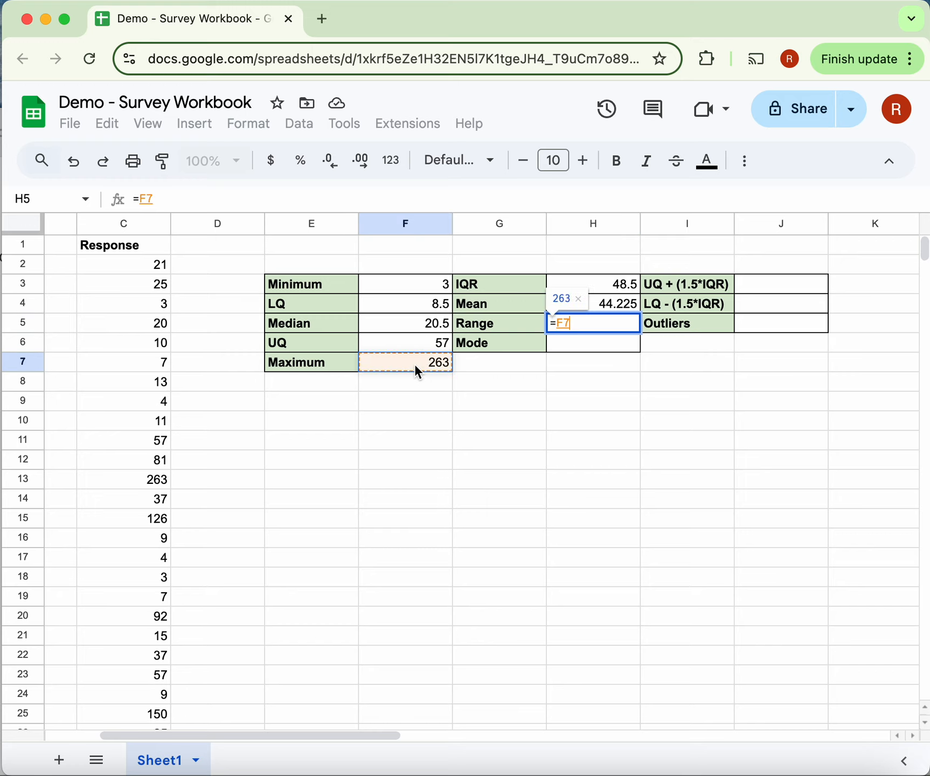
pyautogui.write('-')
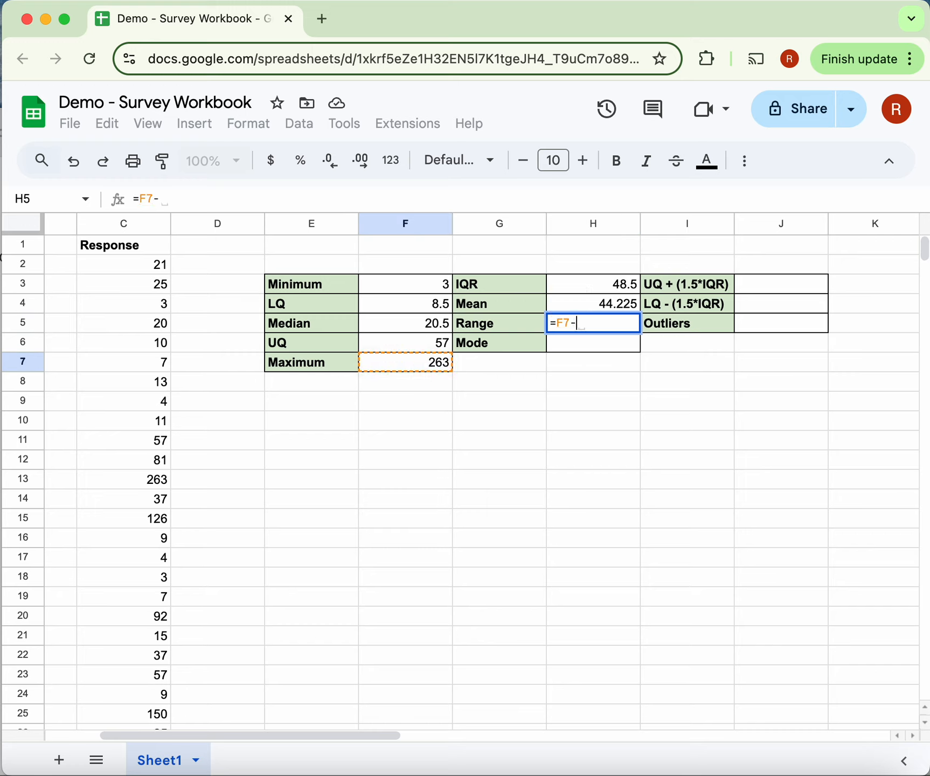
pyautogui.click(405, 286)
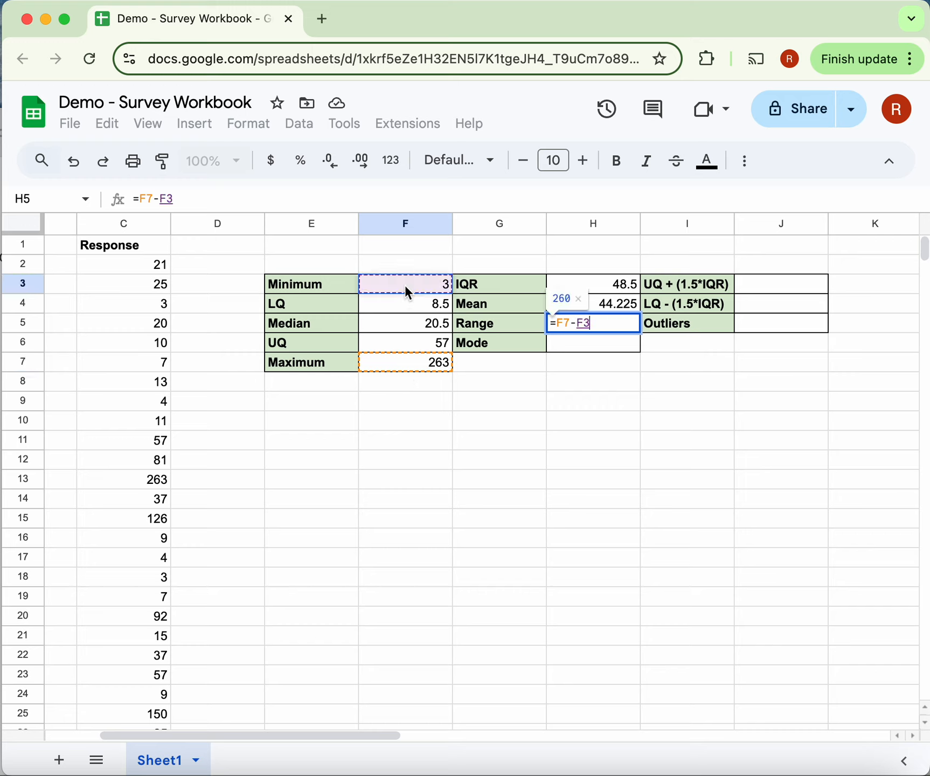
pyautogui.press('Return')
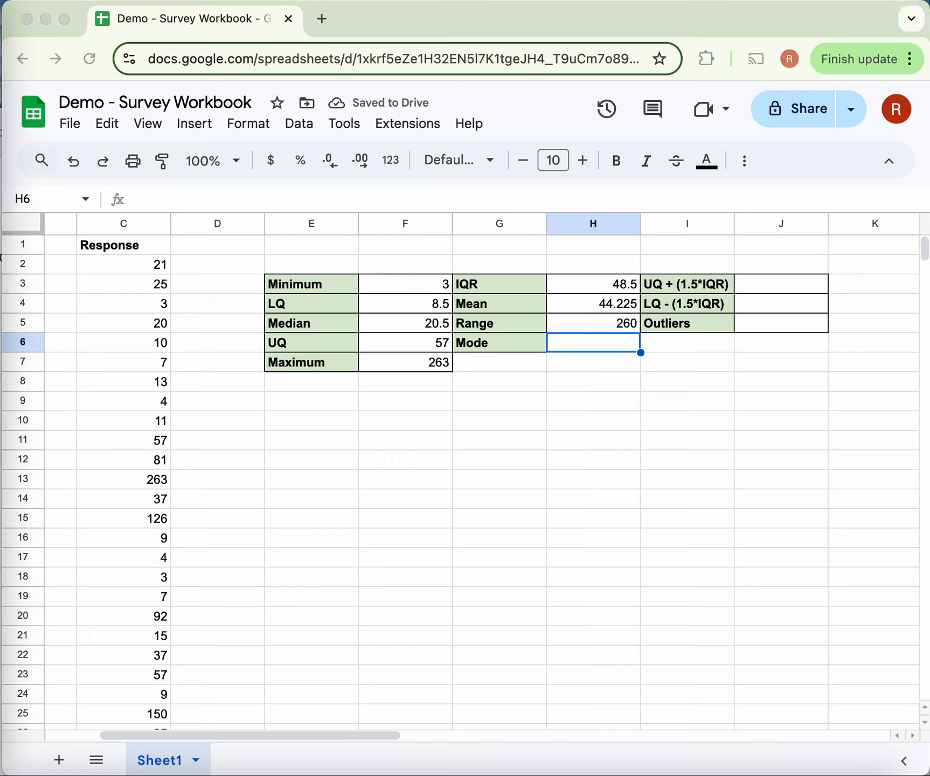
# - Begin the mode formula in H6 with the multiple-mode function, =mode.mult(
pyautogui.click(574, 346)
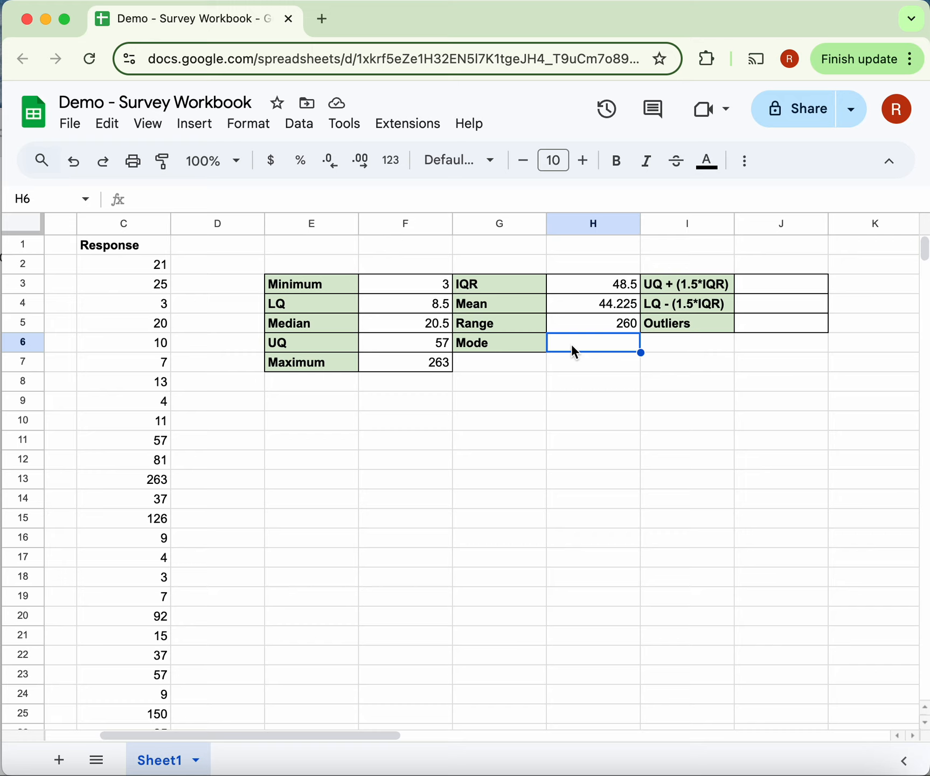
pyautogui.write('=')
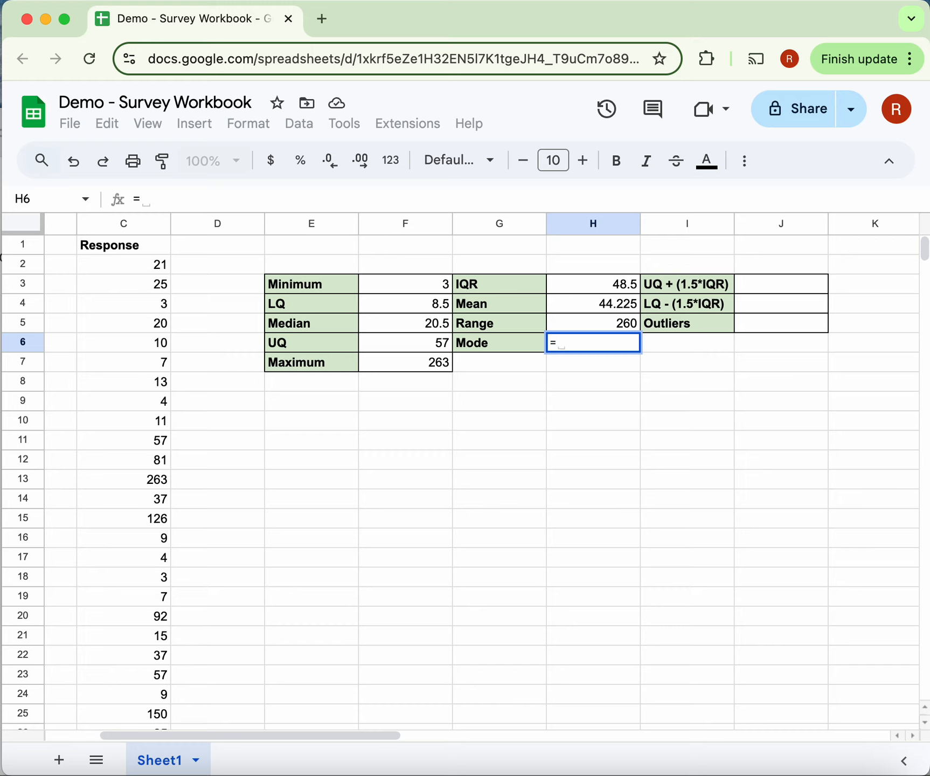
pyautogui.write('mode.')
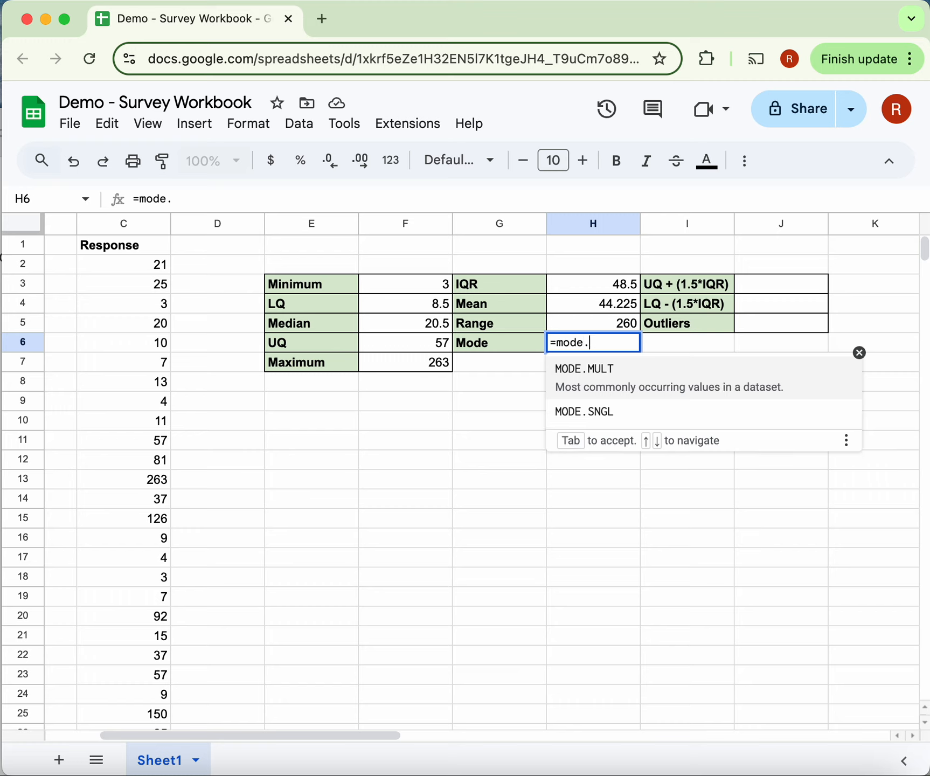
pyautogui.write('mult')
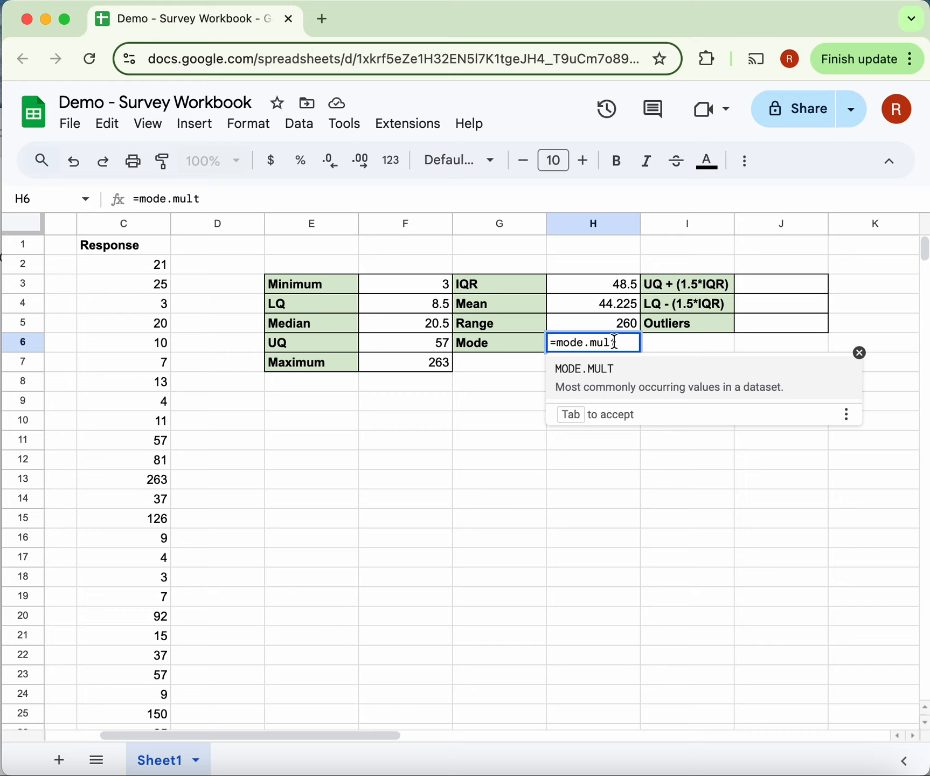
pyautogui.write('(')
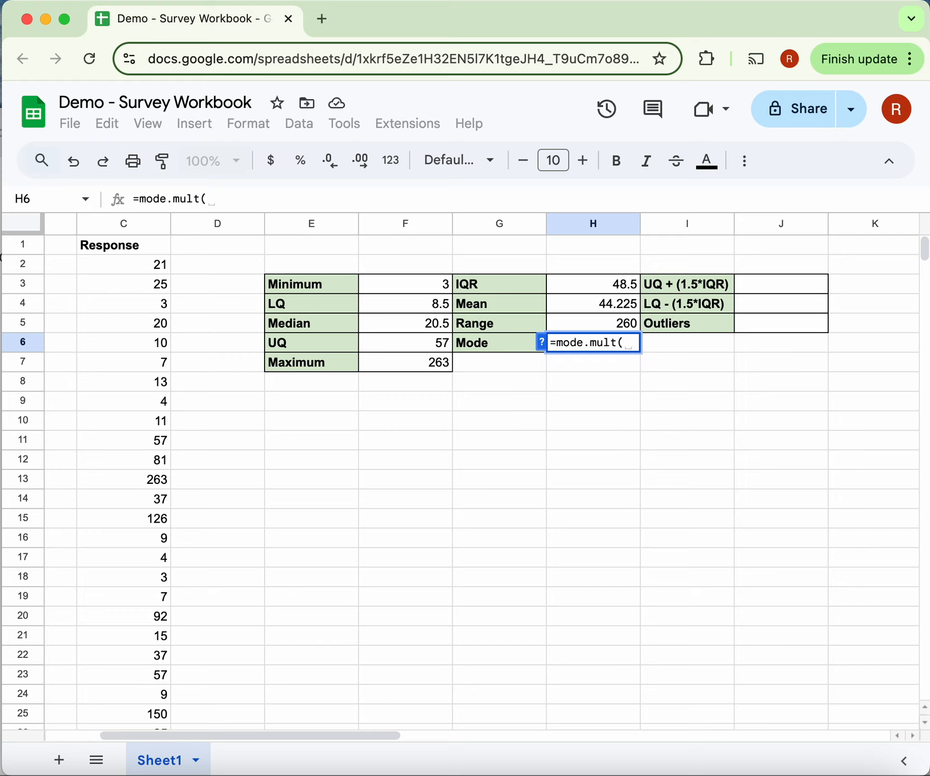
pyautogui.click(145, 256)
pyautogui.scroll(-8, 146, 453)
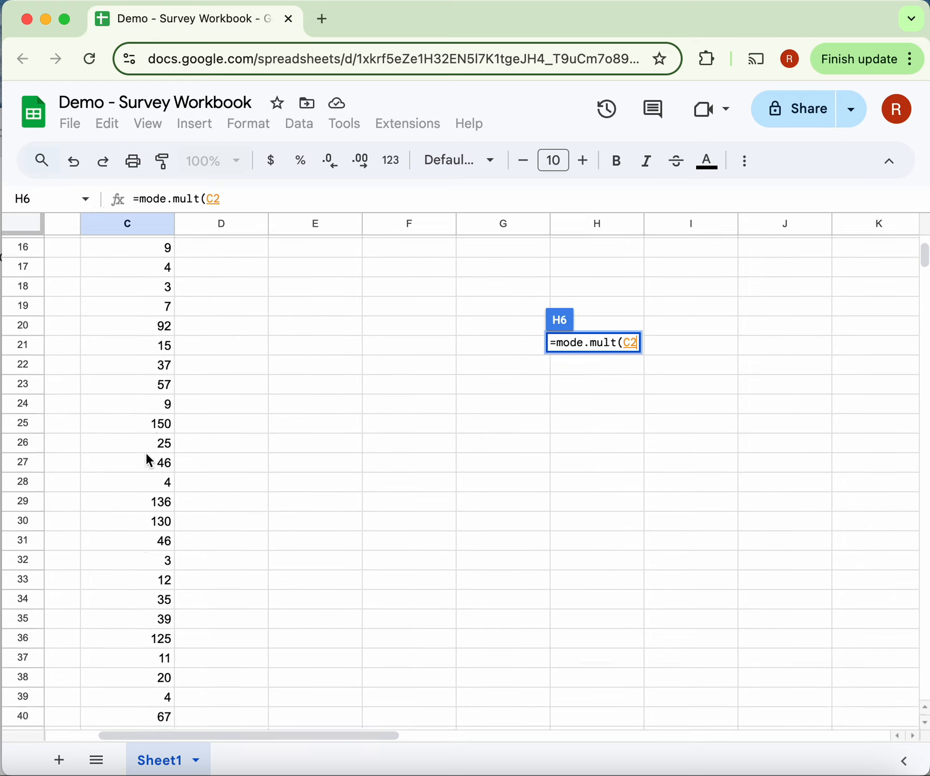
pyautogui.click(147, 566)
pyautogui.scroll(8, 147, 566)
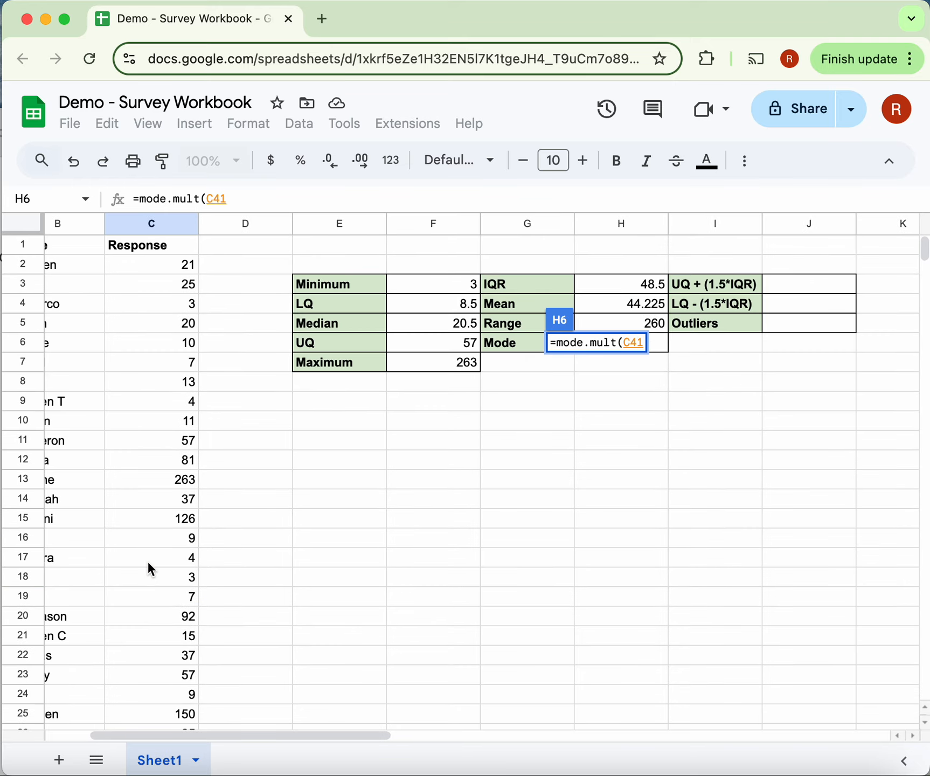
pyautogui.press('BackSpace')
pyautogui.press('BackSpace')
pyautogui.press('BackSpace')
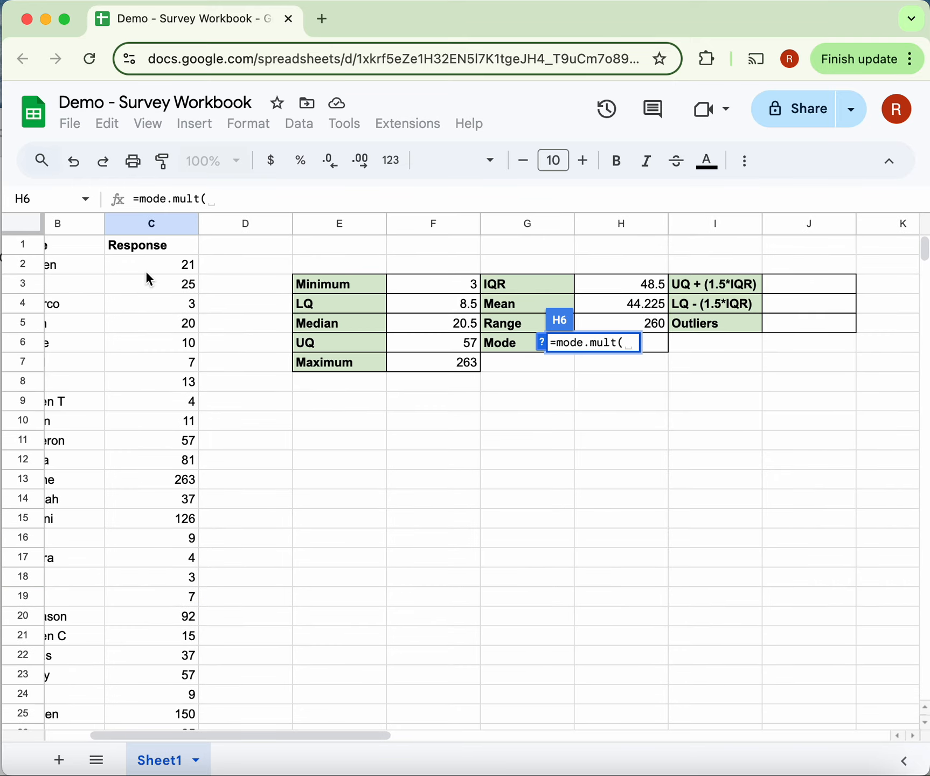
# - Complete the mode formula in H6 with the response range C2:C41 and a closing bracket
pyautogui.click(145, 270)
pyautogui.scroll(-7, 152, 511)
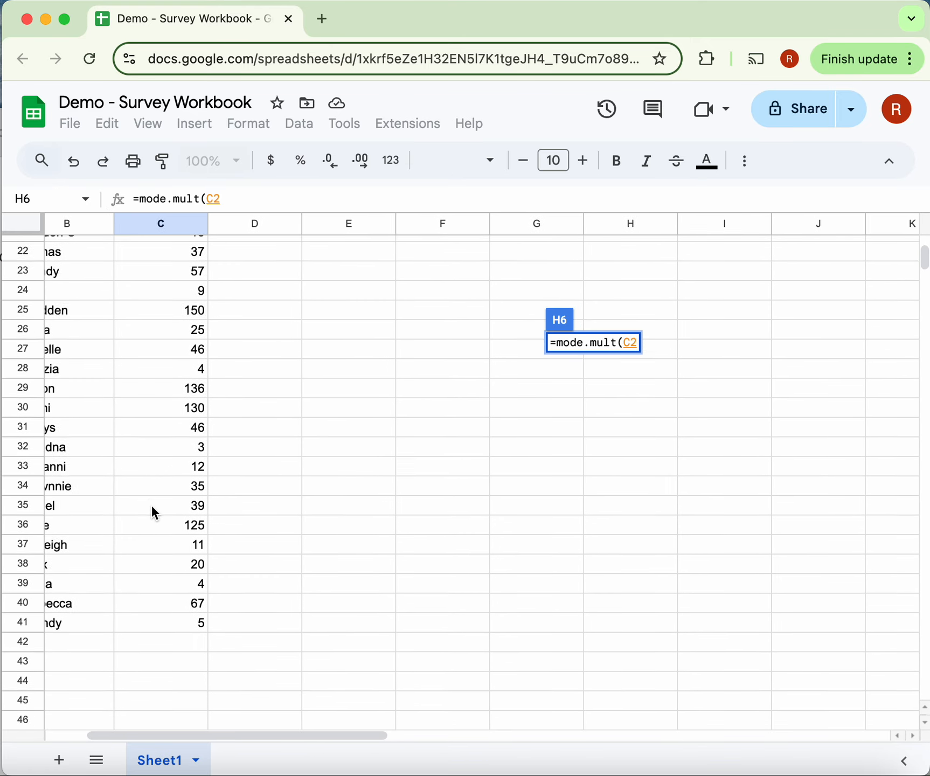
pyautogui.scroll(-1, 155, 513)
pyautogui.keyDown('shift'); pyautogui.click(157, 543); pyautogui.keyUp('shift')
pyautogui.scroll(8, 156, 542)
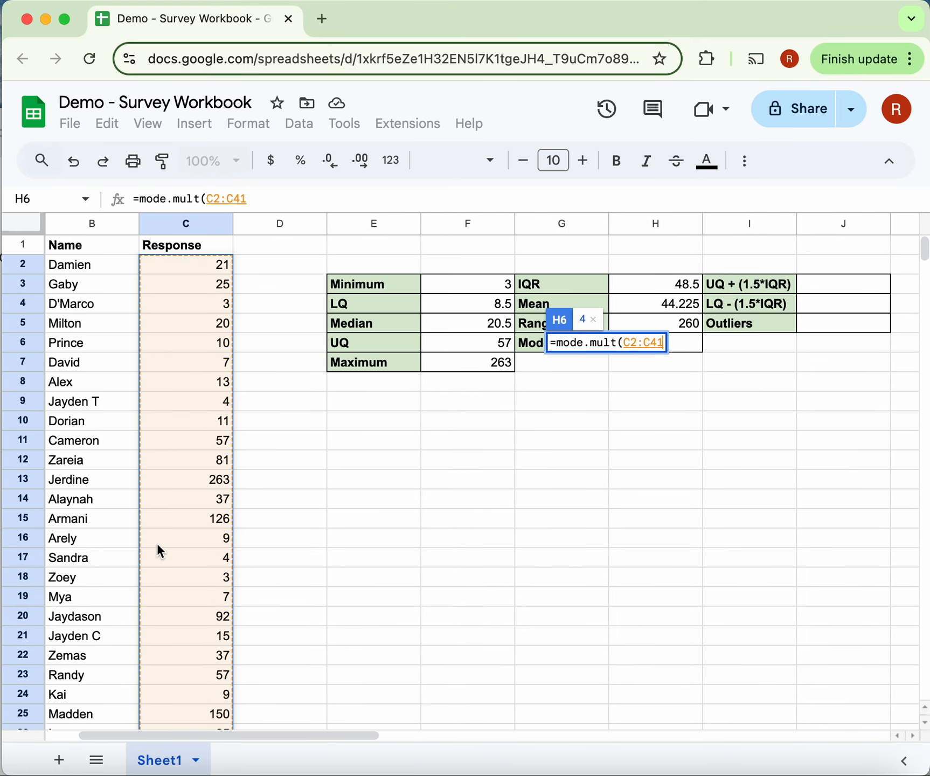
pyautogui.write(')')
pyautogui.press('Return')
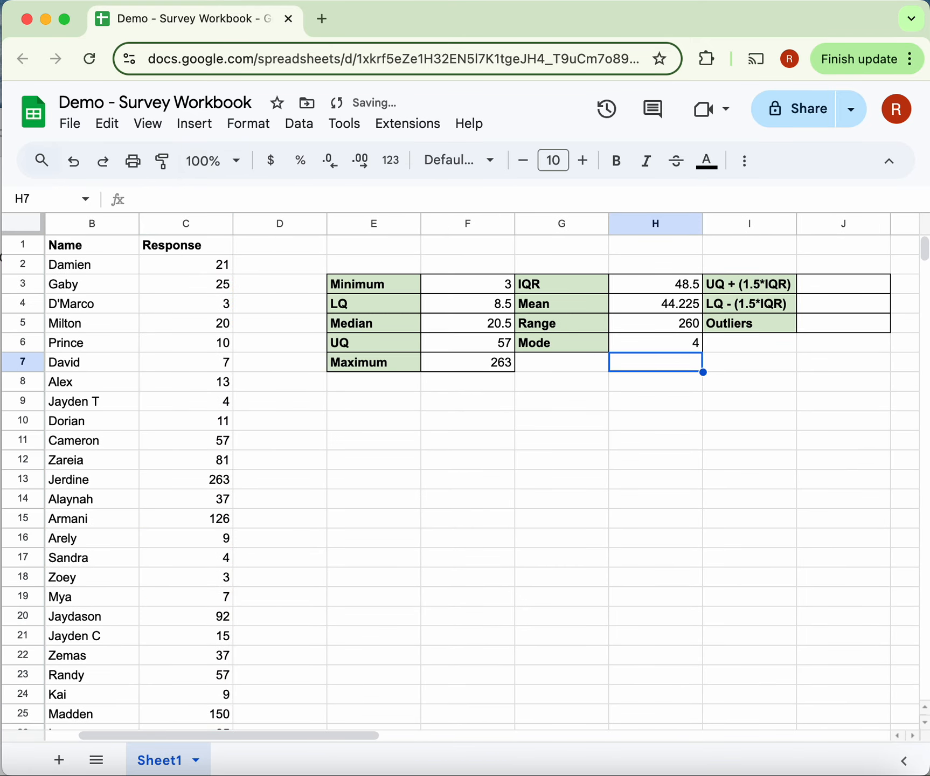
pyautogui.click(620, 520)
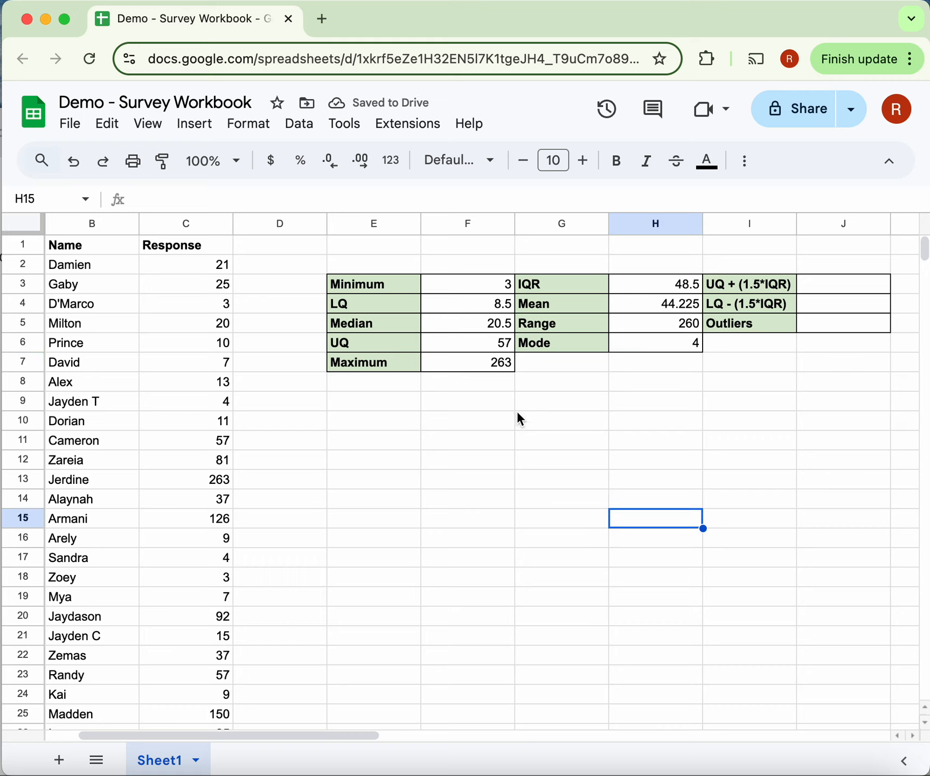
pyautogui.click(668, 345)
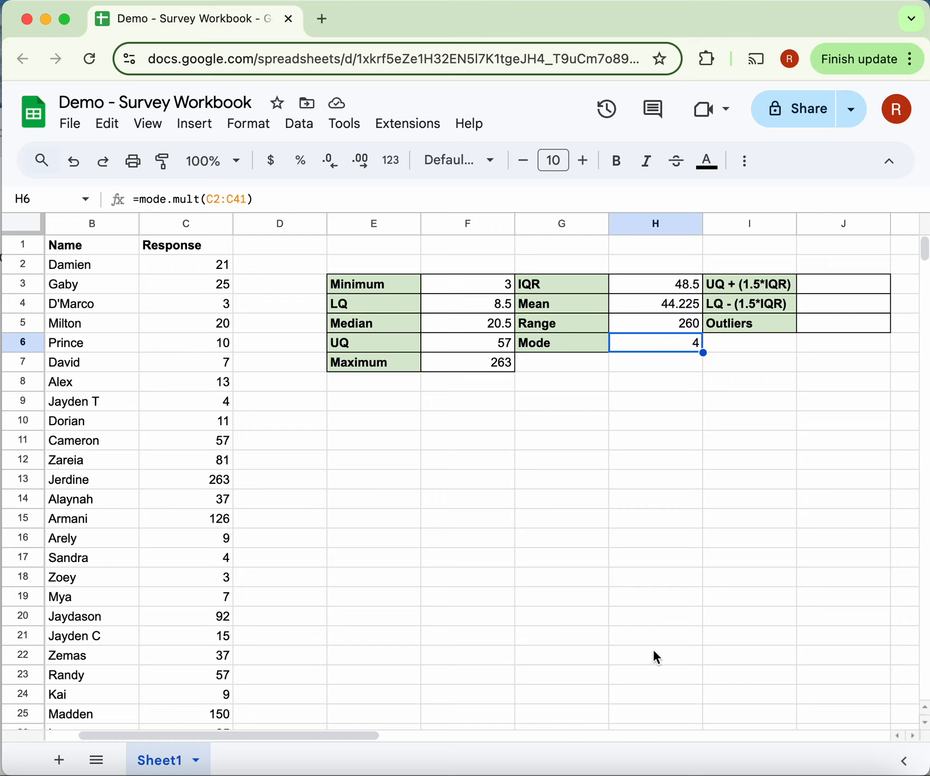
pyautogui.hscroll(-1, 668, 560)
pyautogui.click(683, 466)
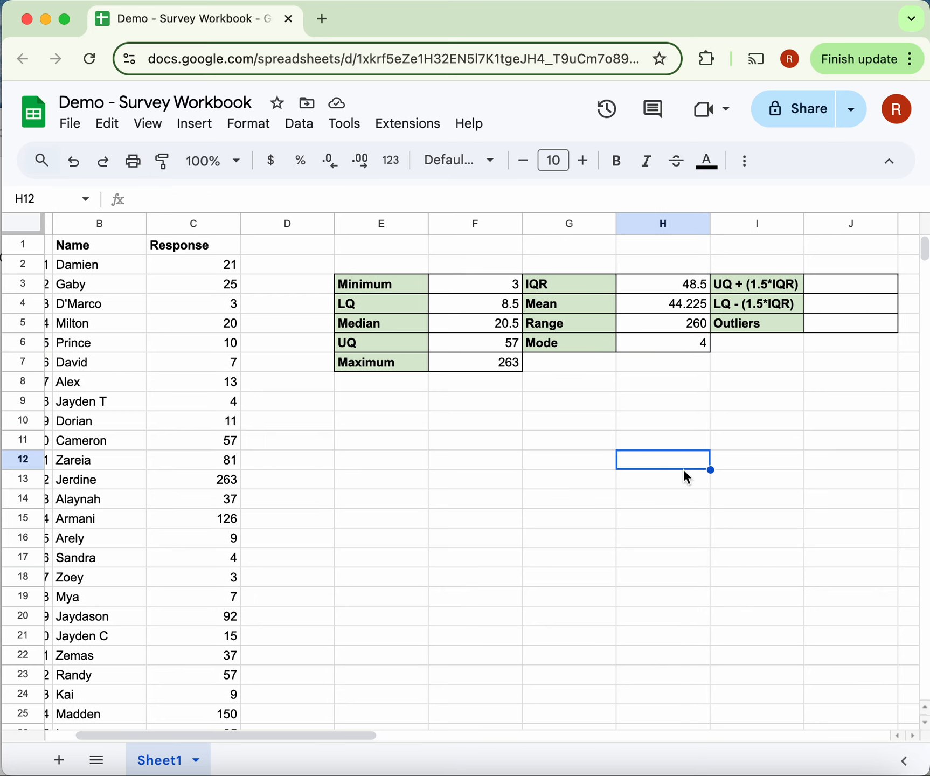
pyautogui.hscroll(-2, 684, 468)
pyautogui.hscroll(-1, 683, 468)
pyautogui.hscroll(4, 683, 468)
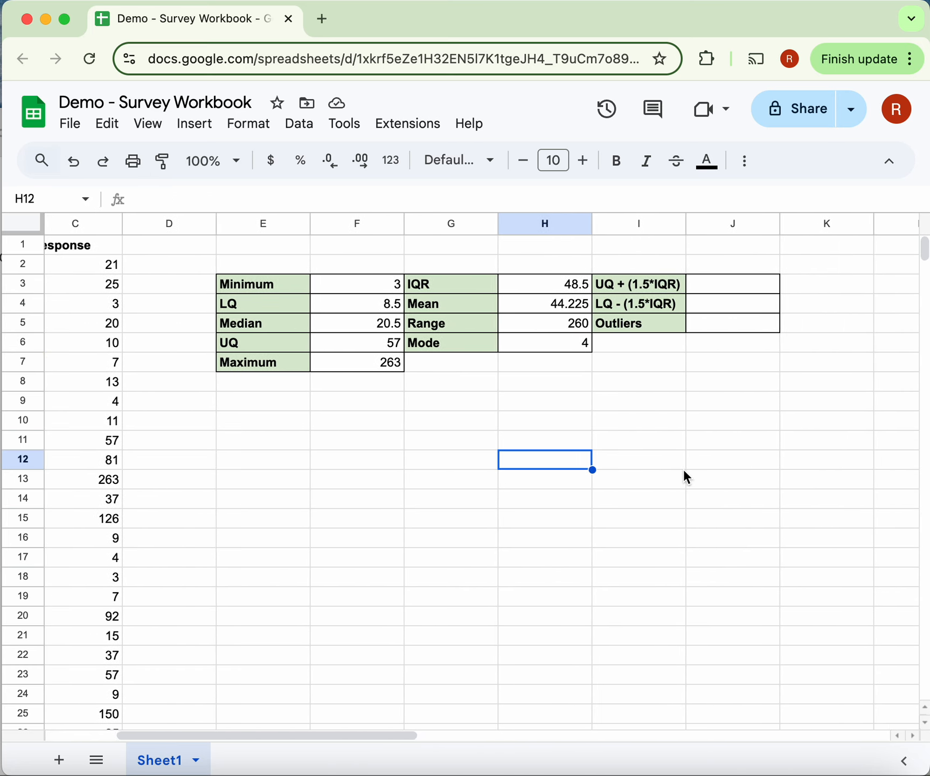
pyautogui.hscroll(3, 683, 467)
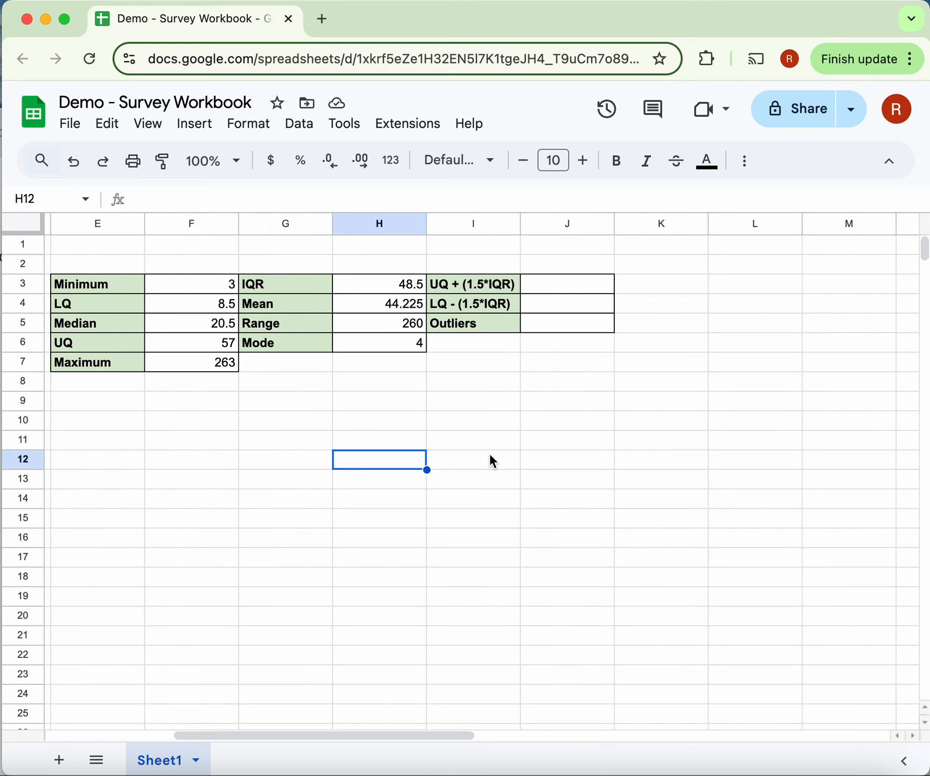
# - Calculate the upper outlier boundary in J3 with the formula =F6+(1.5*H3) and reject the suggested autofill for the cells below
pyautogui.click(572, 282)
pyautogui.hscroll(-2, 420, 455)
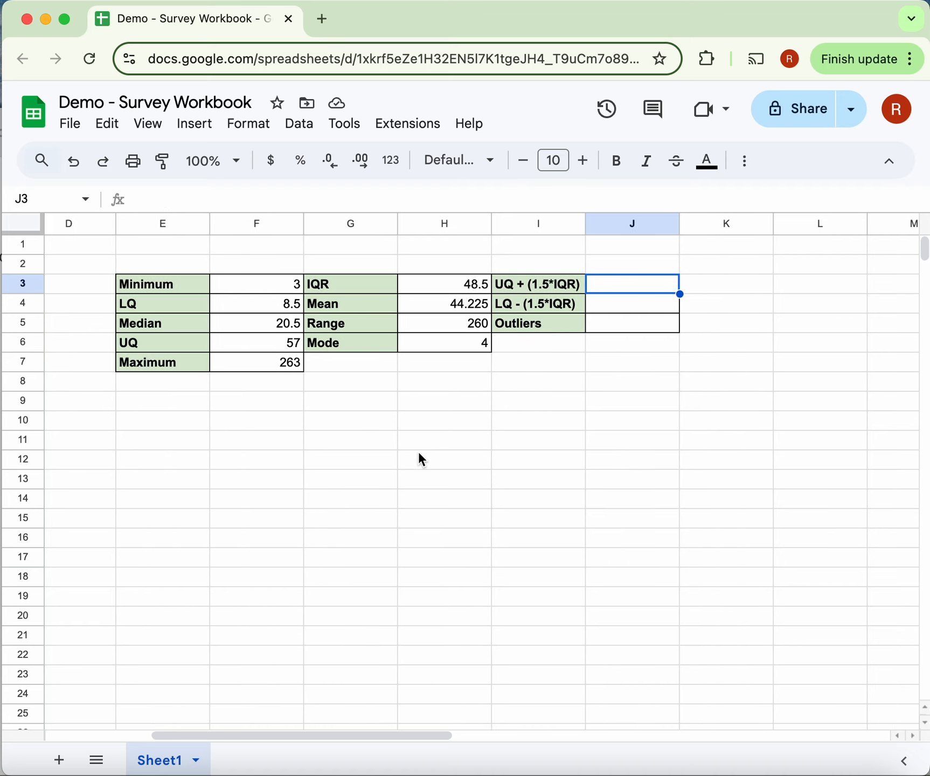
pyautogui.hscroll(-1, 419, 454)
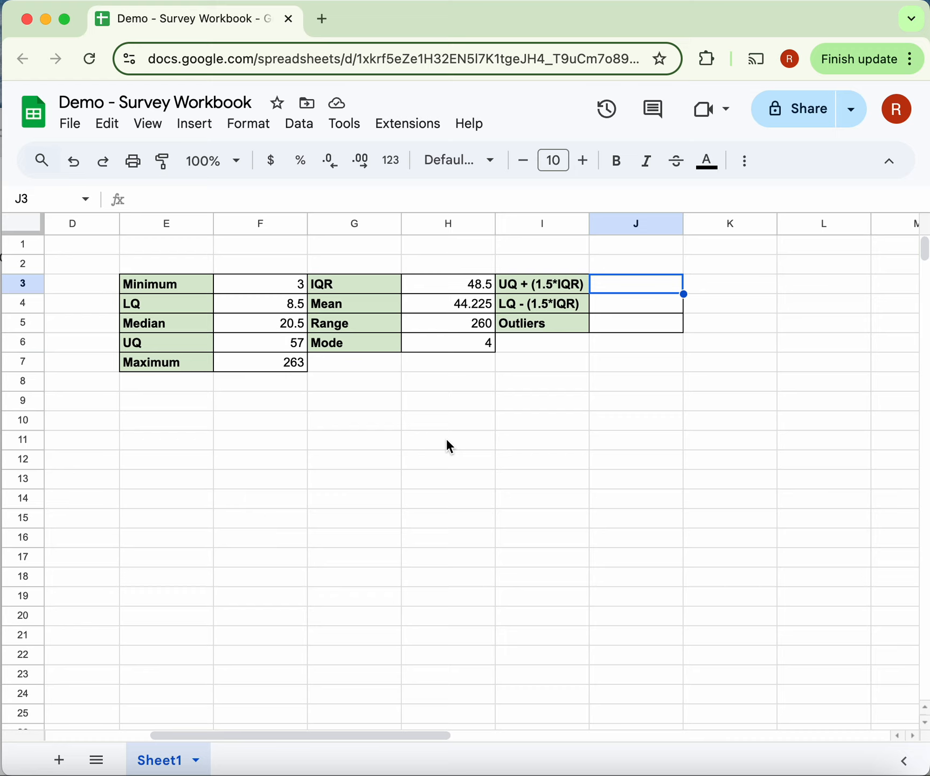
pyautogui.write('=')
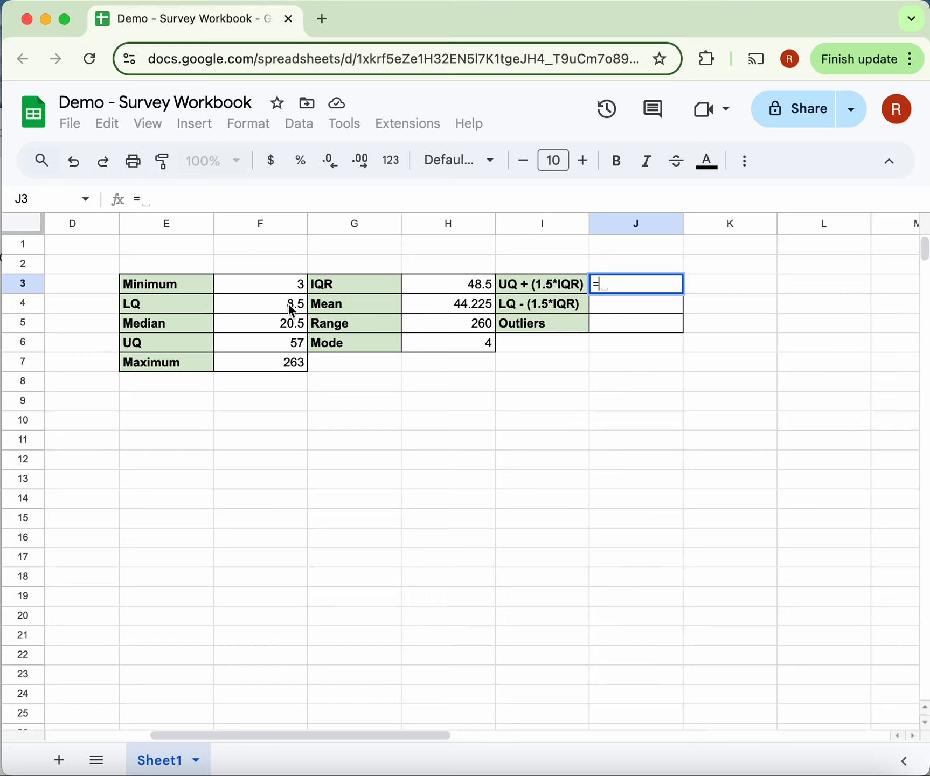
pyautogui.click(259, 348)
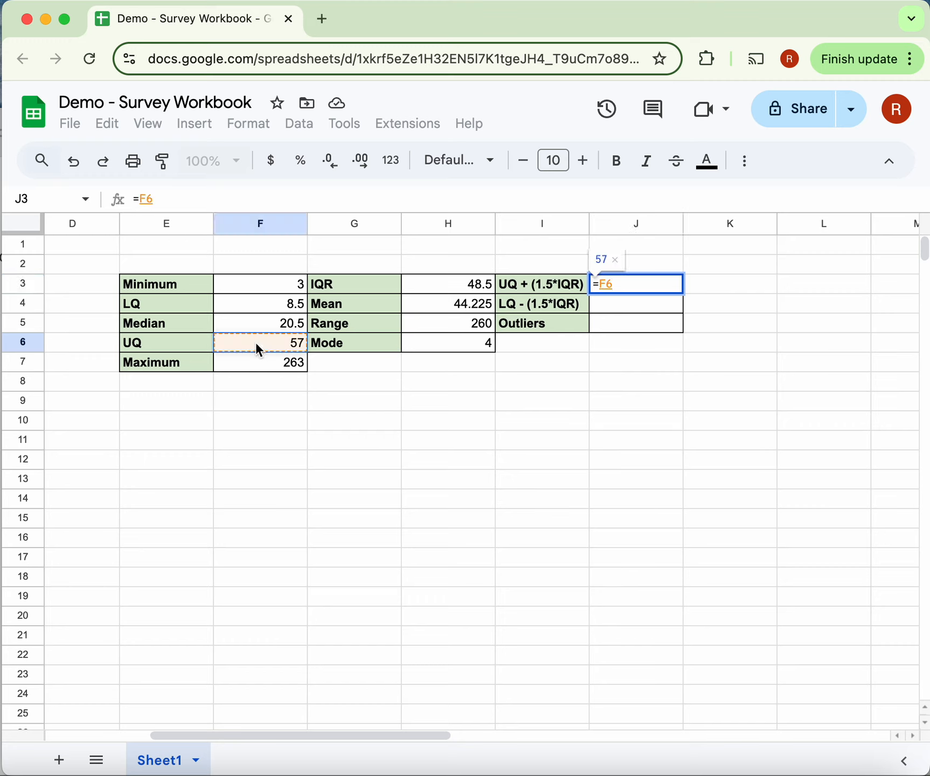
pyautogui.write('+')
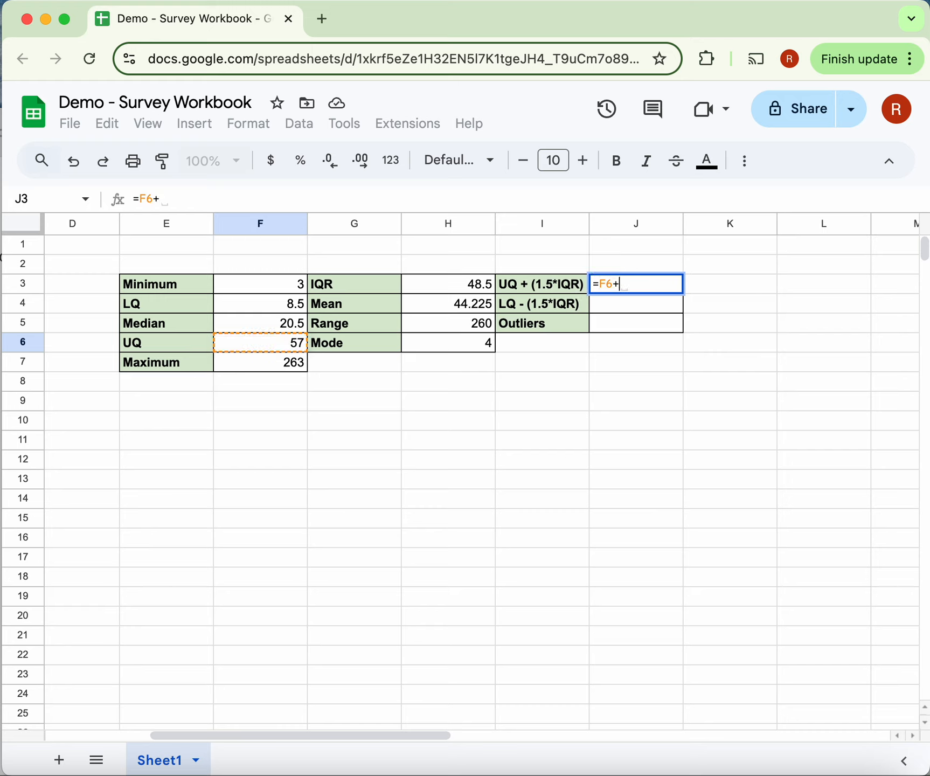
pyautogui.write('(')
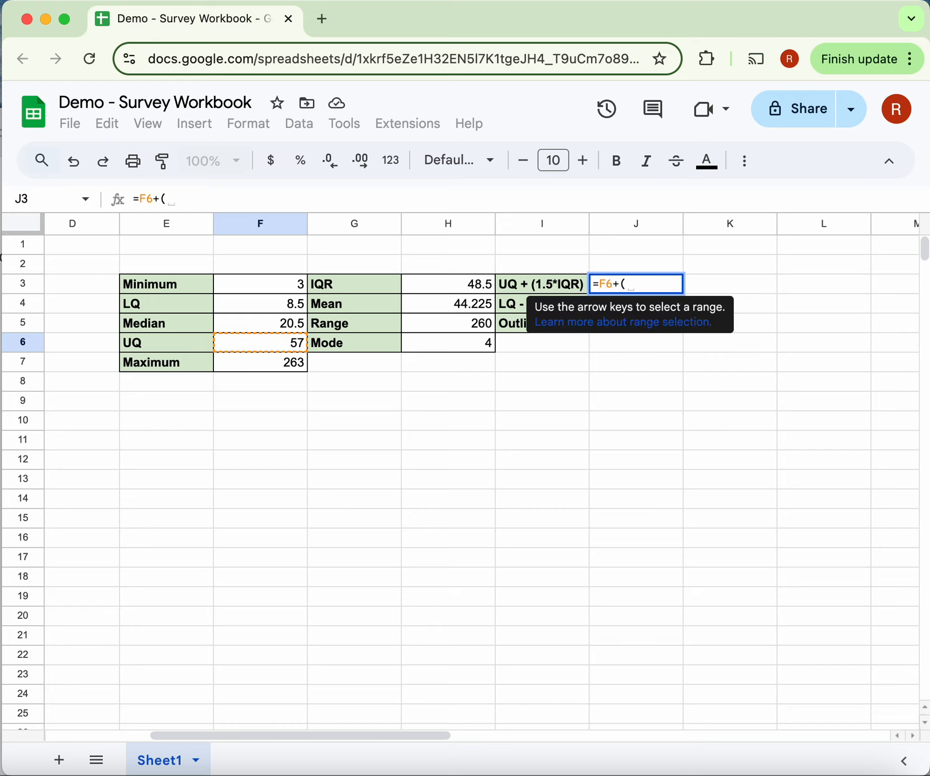
pyautogui.write('1.')
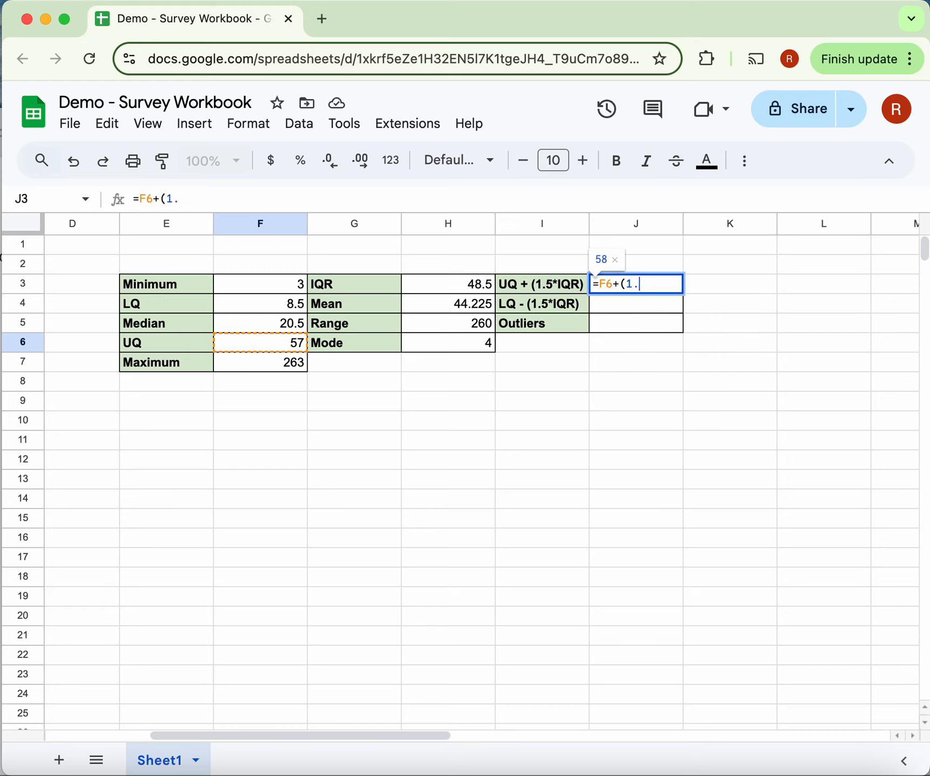
pyautogui.write('5*')
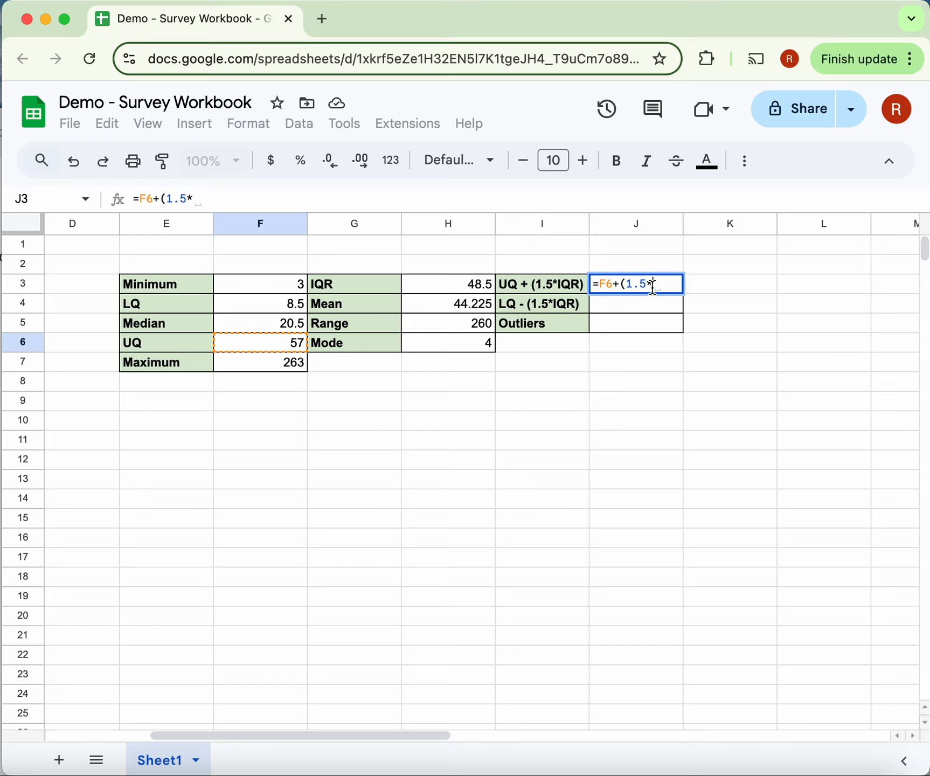
pyautogui.click(443, 291)
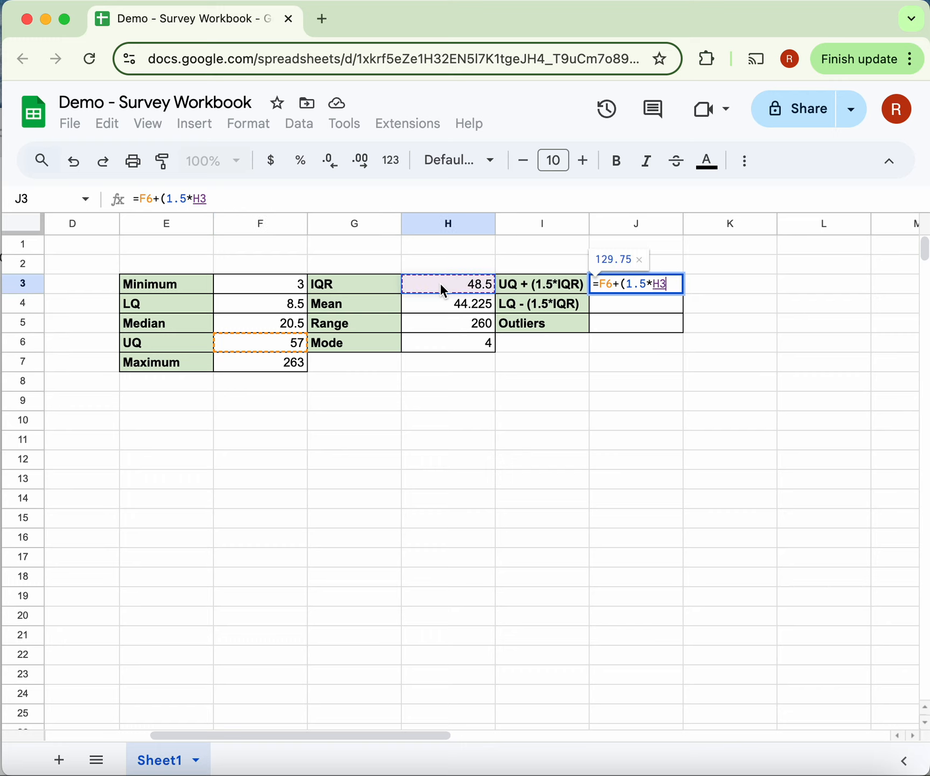
pyautogui.write(')')
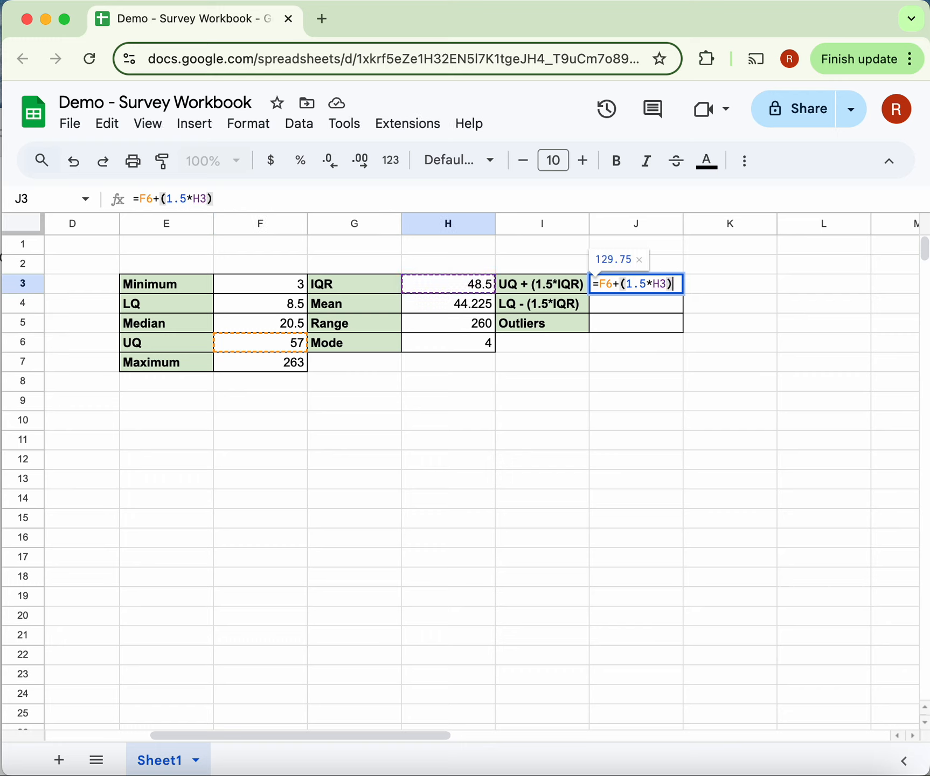
pyautogui.press('Return')
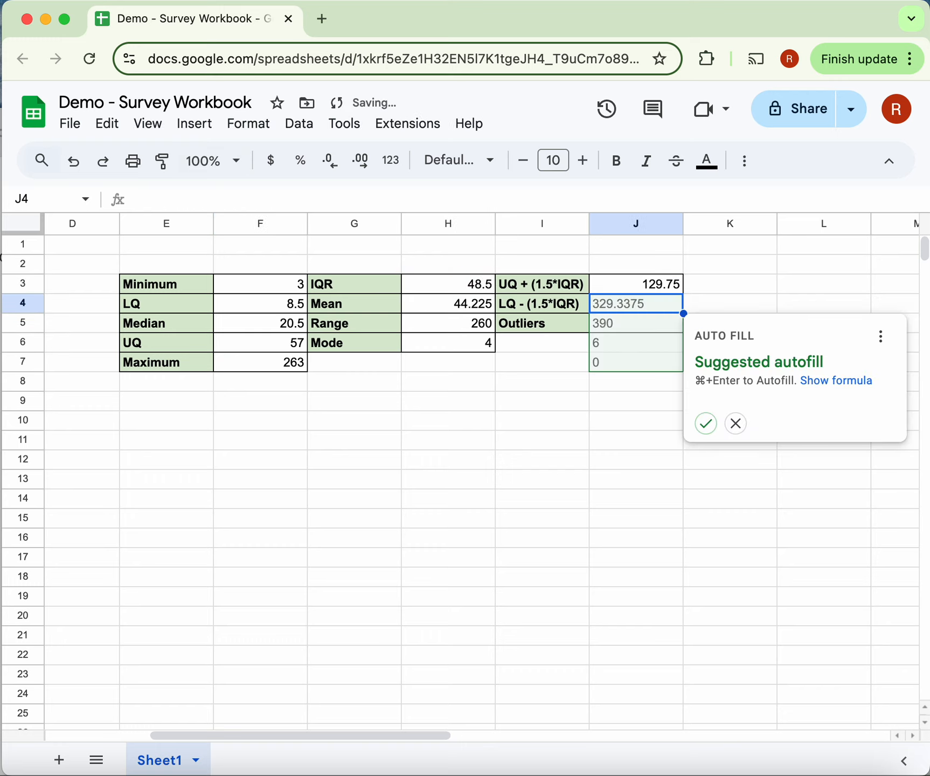
pyautogui.click(735, 424)
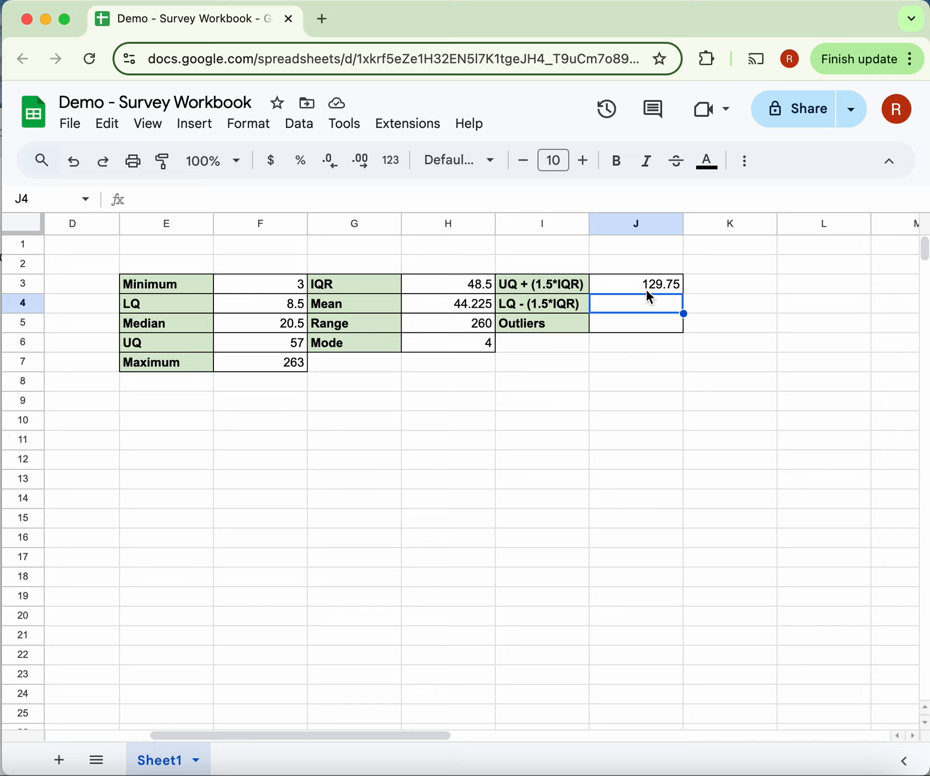
# - Reduce the number format of the upper boundary in J3 to zero decimal places
pyautogui.click(645, 290)
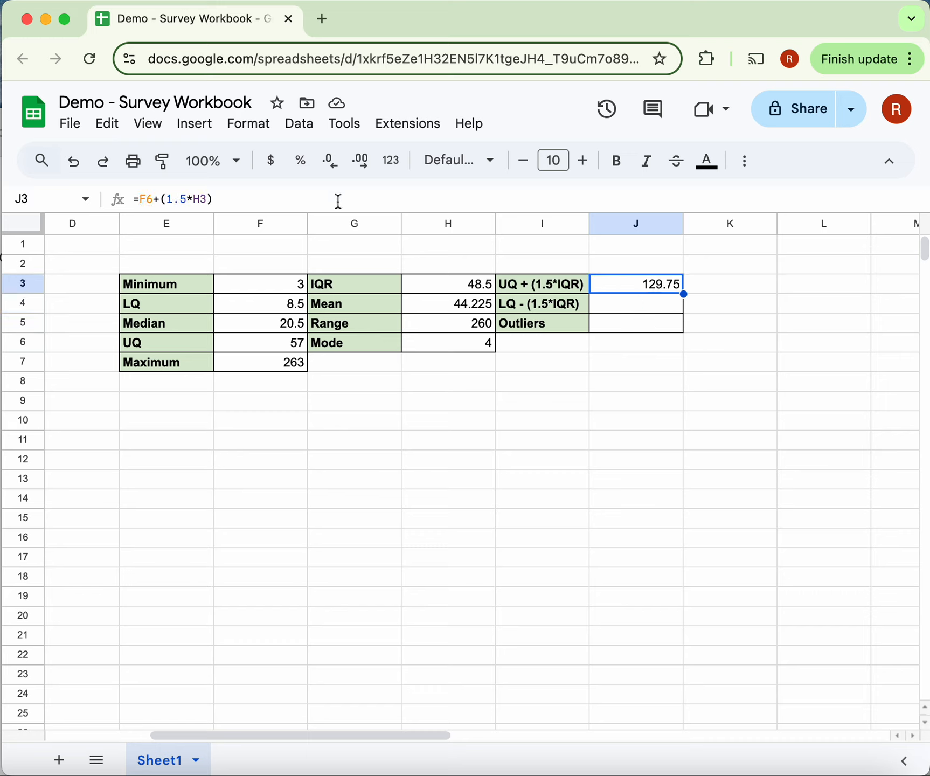
pyautogui.click(334, 171)
pyautogui.click(333, 171)
# - Calculate the lower outlier boundary in J4 with the formula =F4-(1.5*H3)
pyautogui.click(621, 305)
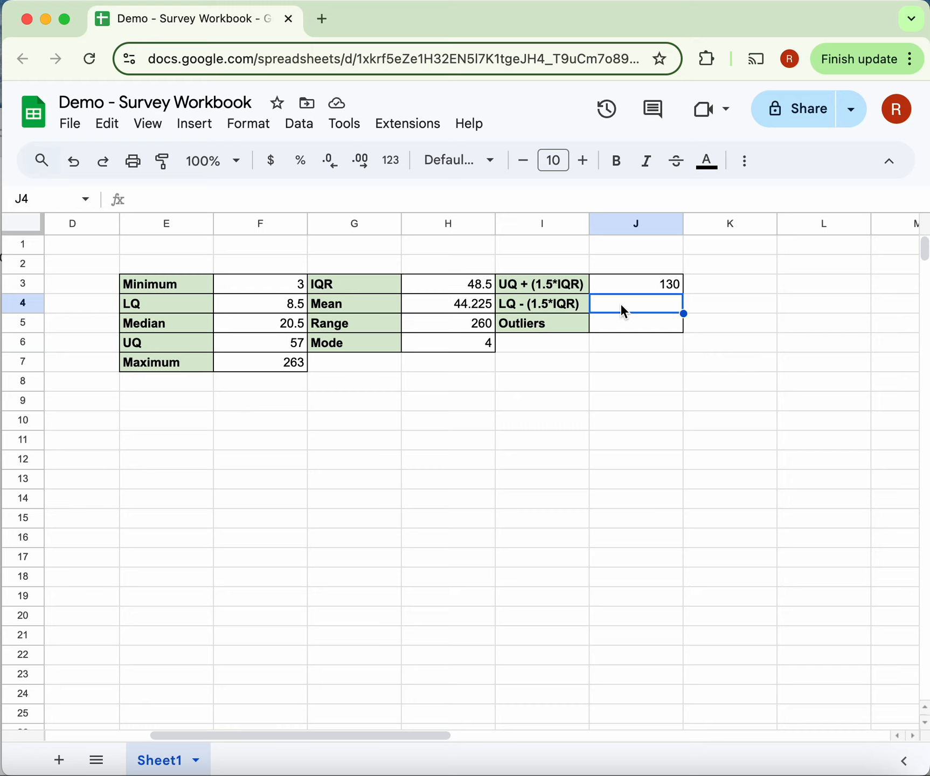
pyautogui.write('=')
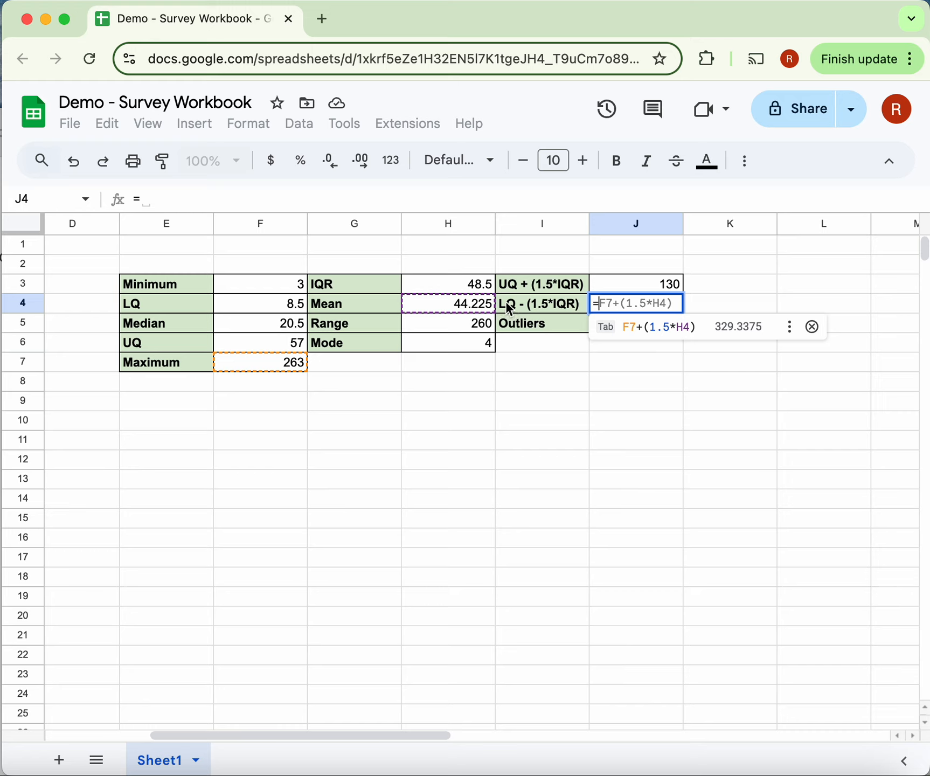
pyautogui.click(259, 307)
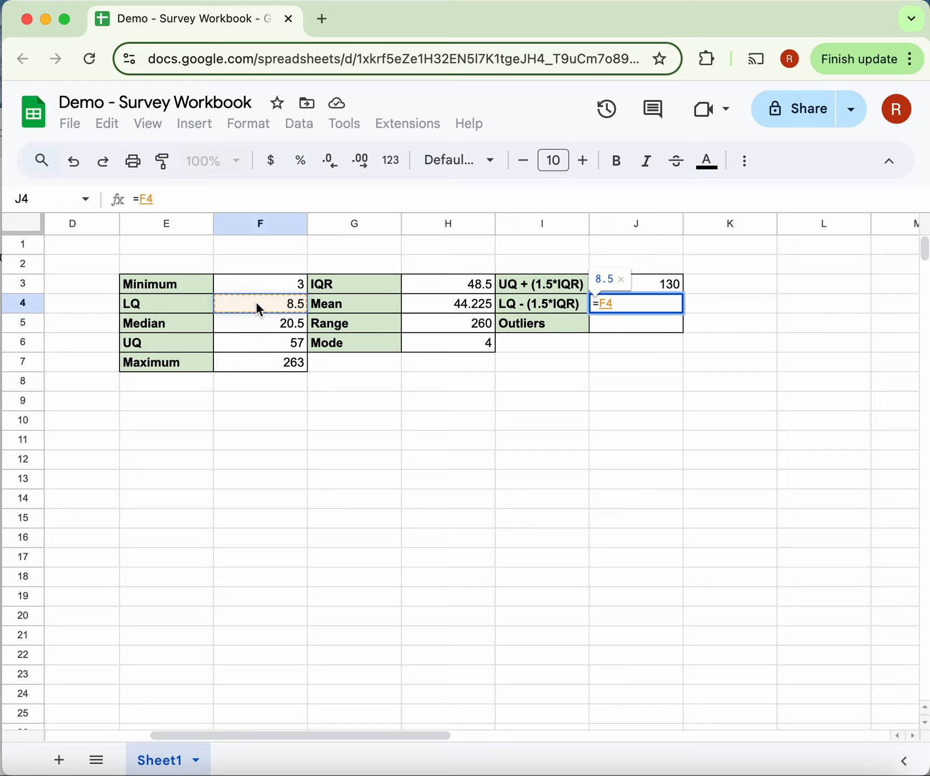
pyautogui.write('-')
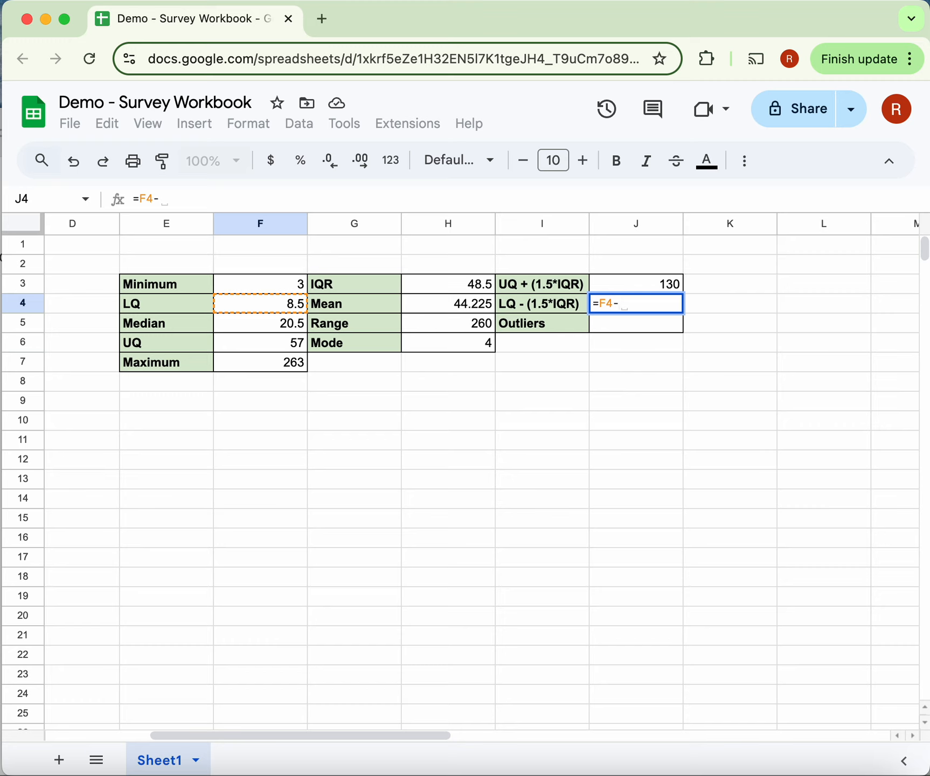
pyautogui.write('(1.5*')
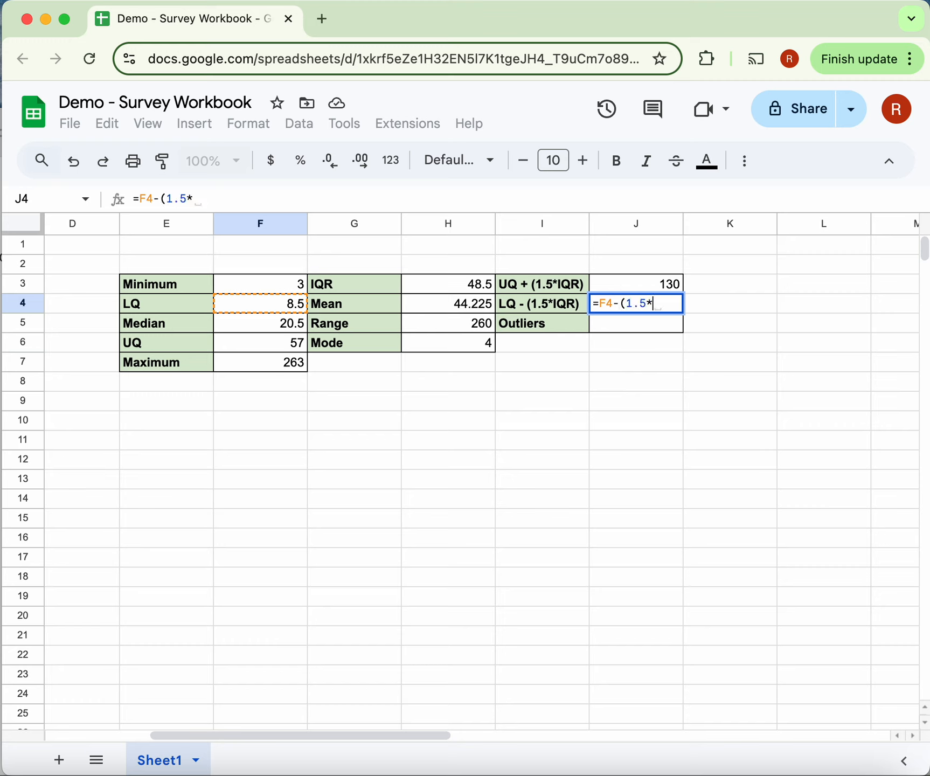
pyautogui.click(424, 283)
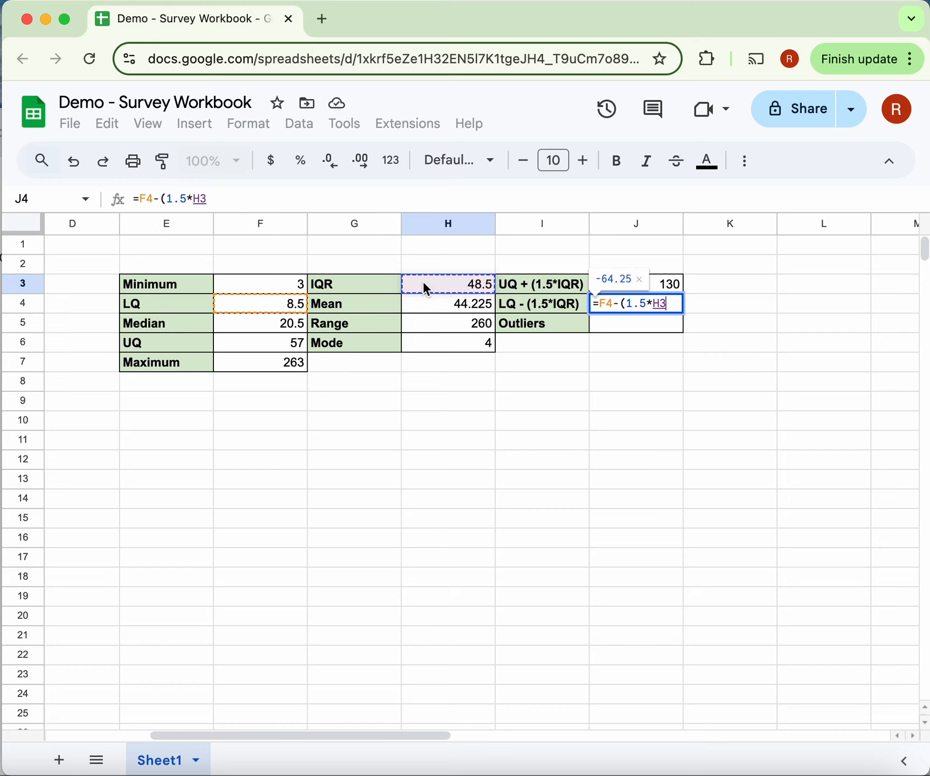
pyautogui.write(')')
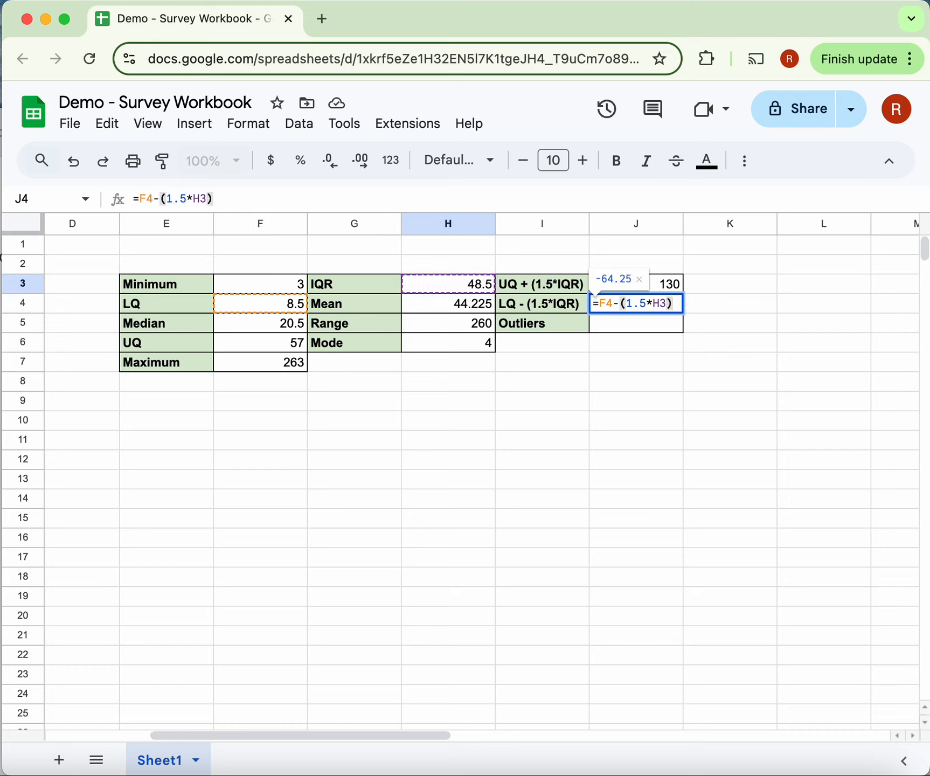
pyautogui.press('Return')
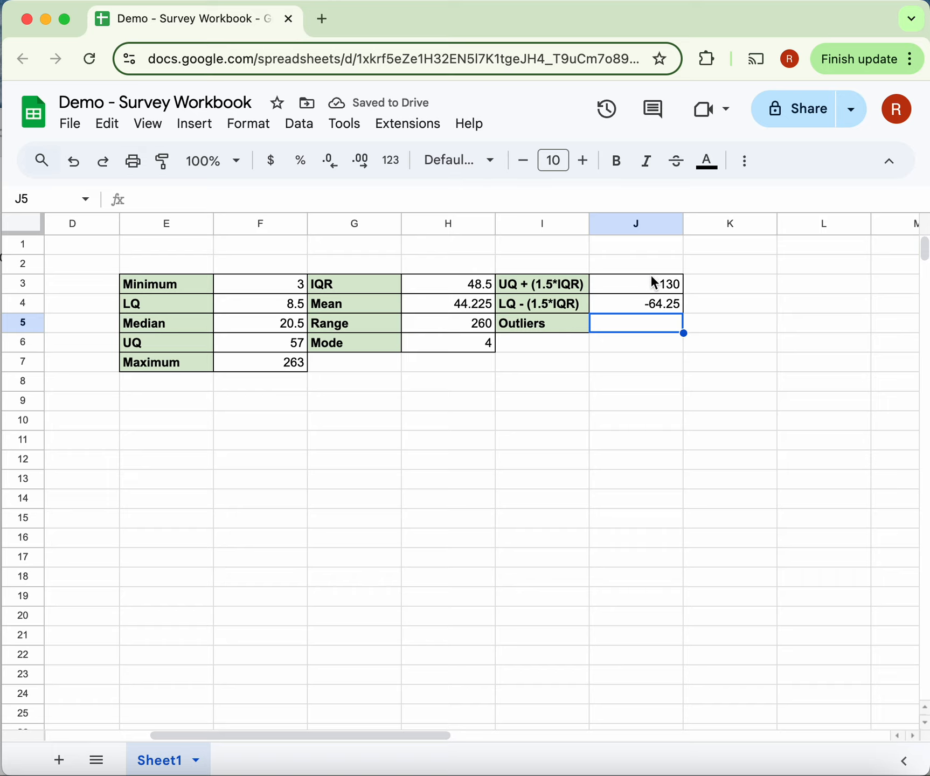
# - Mark the outlying response in C13 of the Response column with a yellow fill
pyautogui.hscroll(-3, 582, 336)
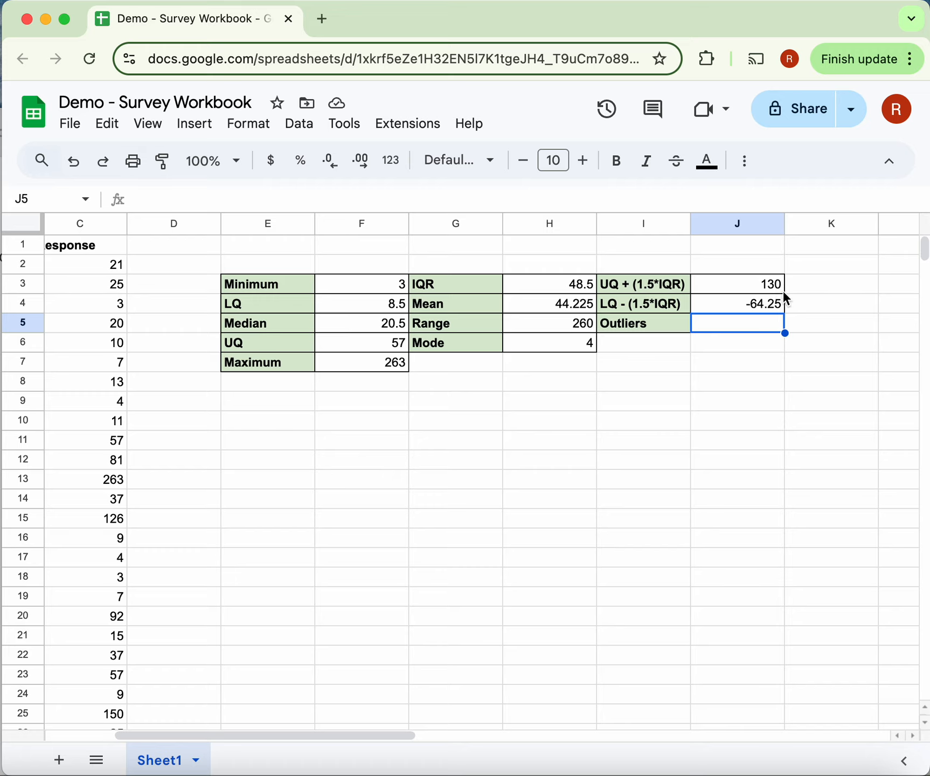
pyautogui.hscroll(-2, 571, 471)
pyautogui.hscroll(-4, 571, 470)
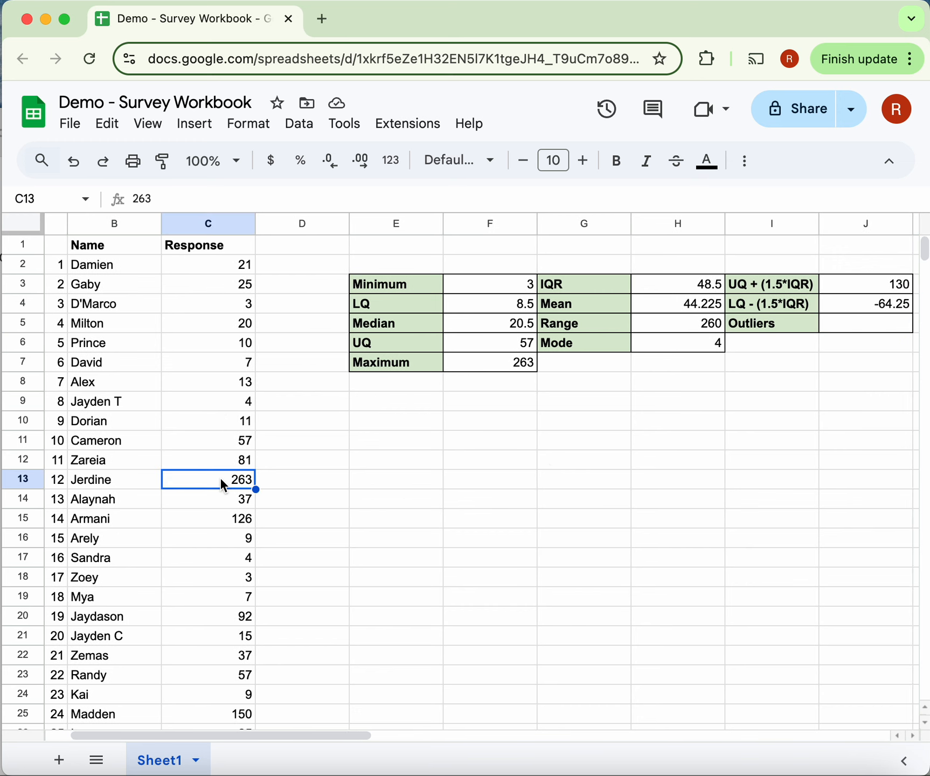
pyautogui.click(741, 171)
pyautogui.click(315, 198)
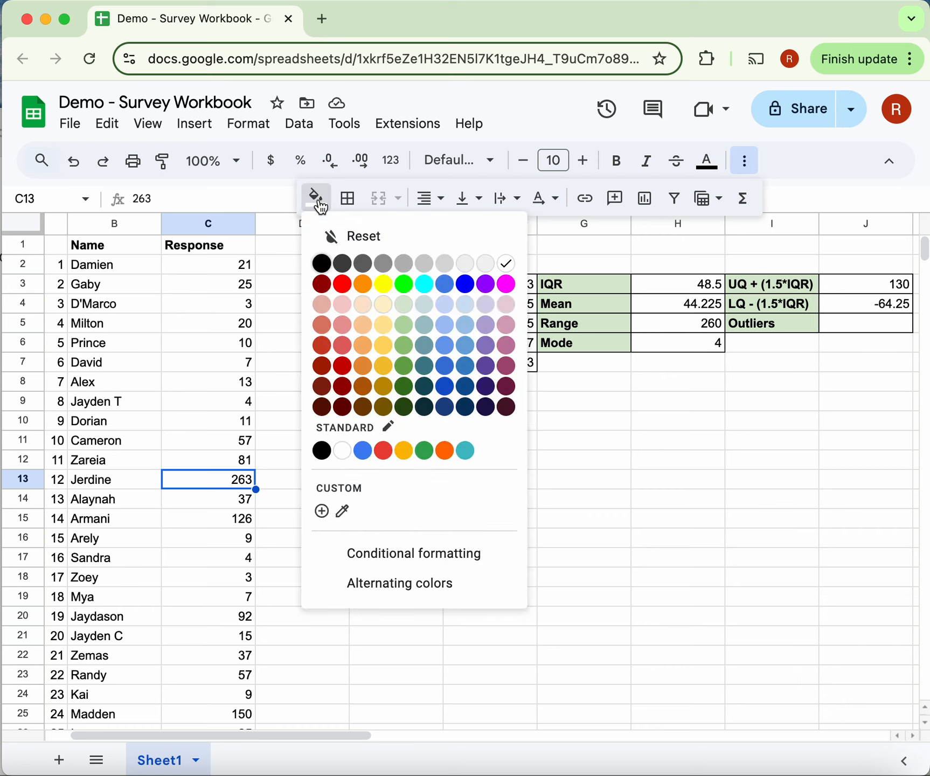
pyautogui.click(383, 284)
pyautogui.click(312, 517)
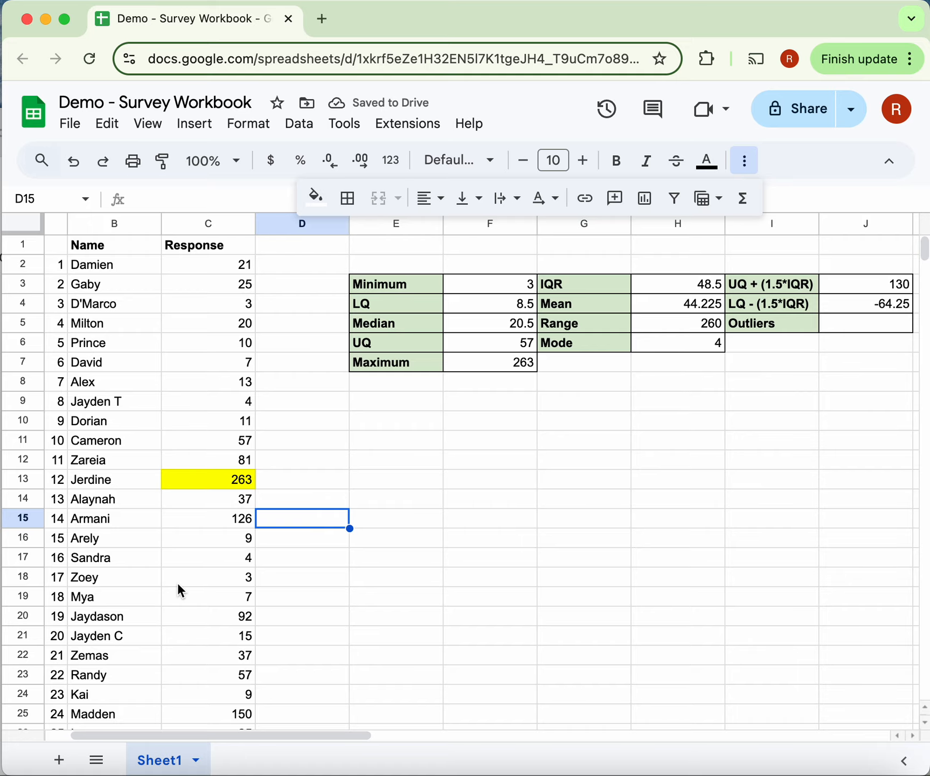
# - Mark the outlying response in C25 with the same yellow fill
pyautogui.scroll(-3, 197, 524)
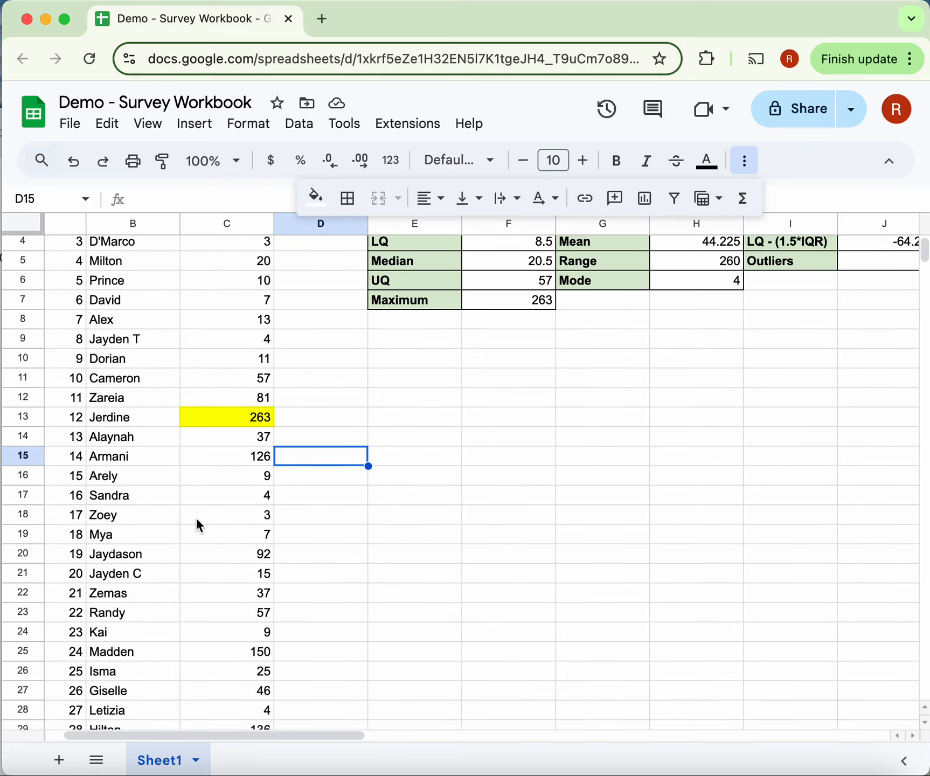
pyautogui.scroll(-2, 200, 526)
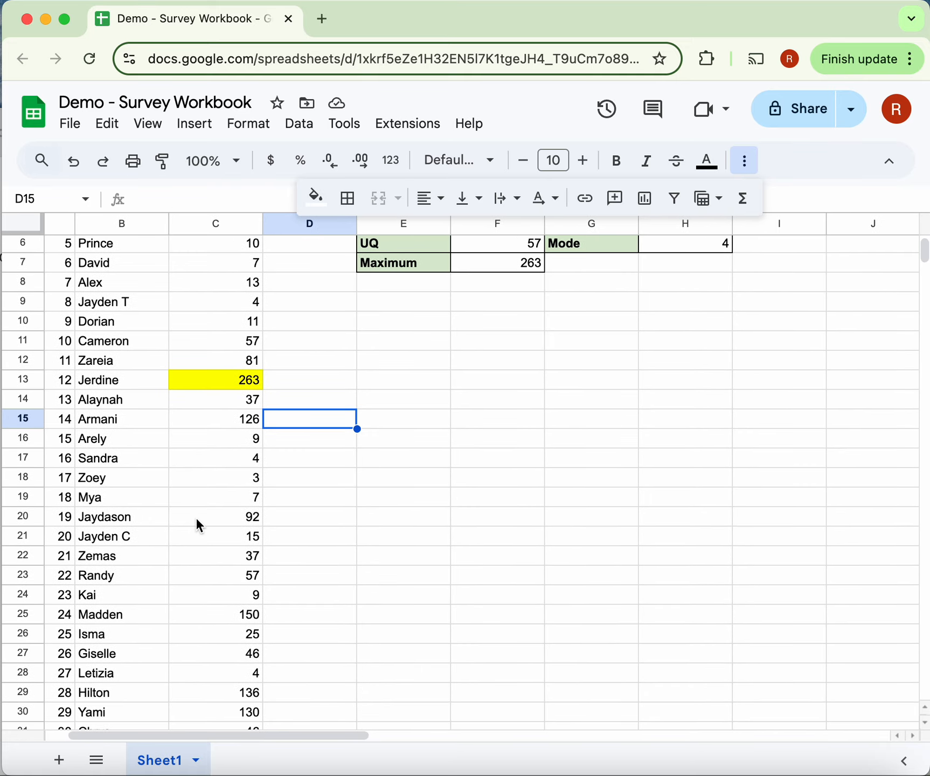
pyautogui.scroll(-7, 198, 524)
pyautogui.click(230, 485)
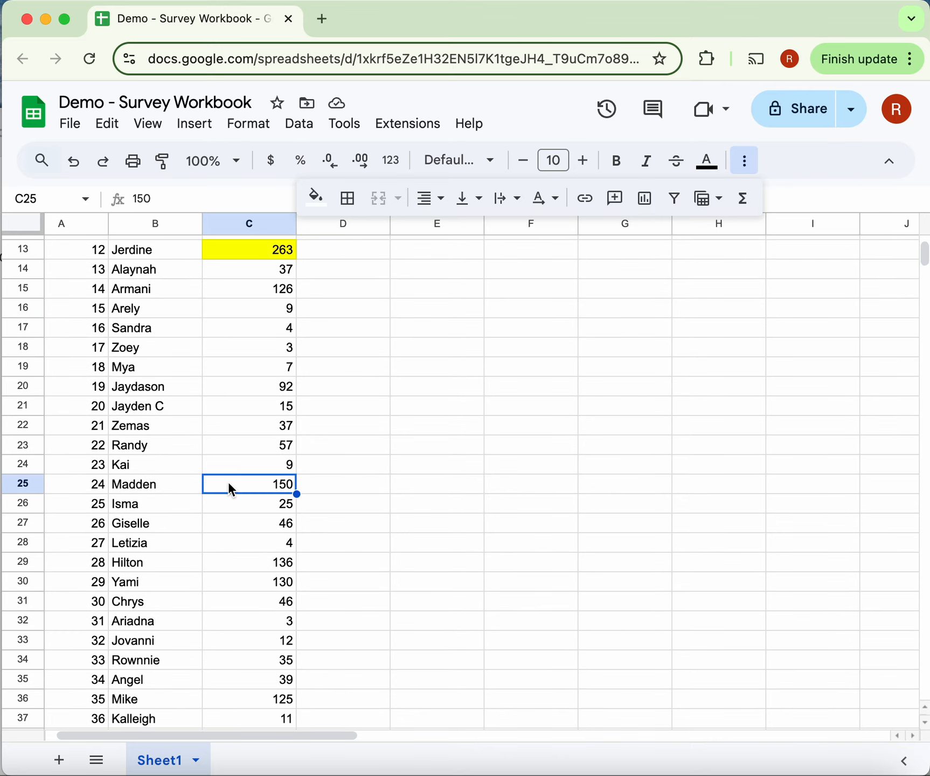
pyautogui.click(318, 199)
pyautogui.click(386, 281)
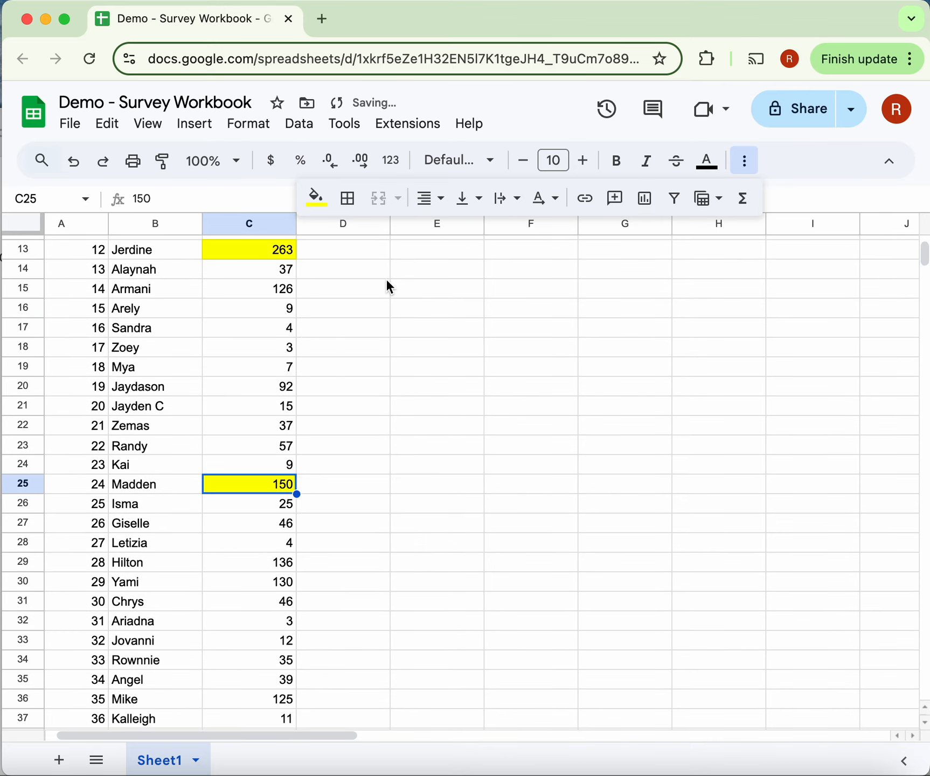
# - Apply the yellow fill to the outlying response in C29
pyautogui.scroll(-3, 259, 480)
pyautogui.click(248, 500)
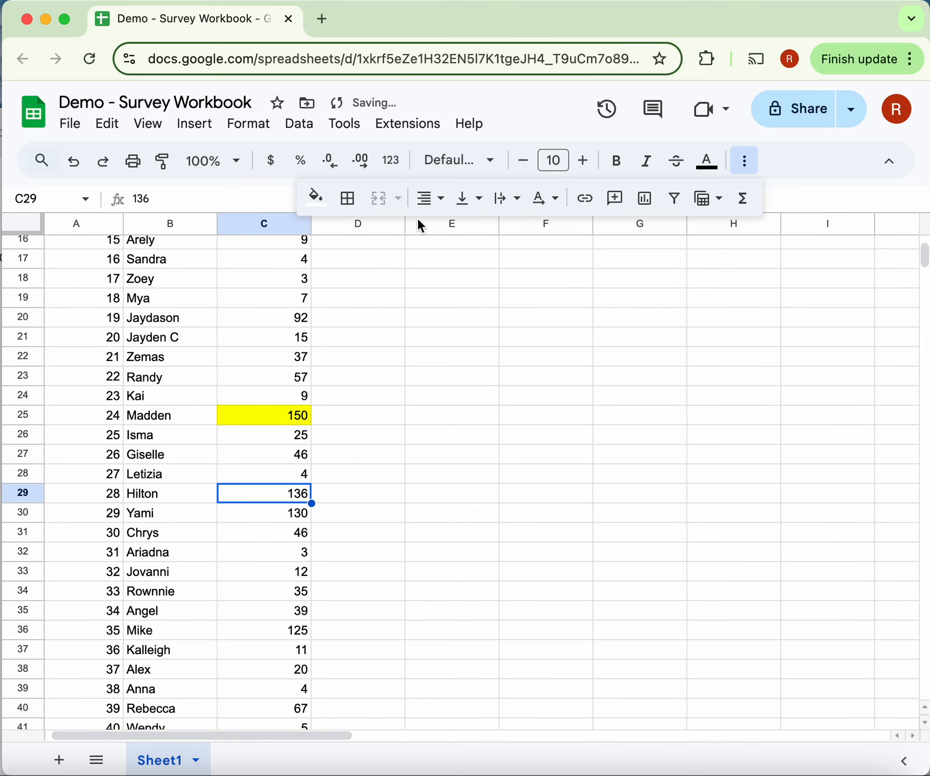
pyautogui.click(318, 199)
pyautogui.click(385, 281)
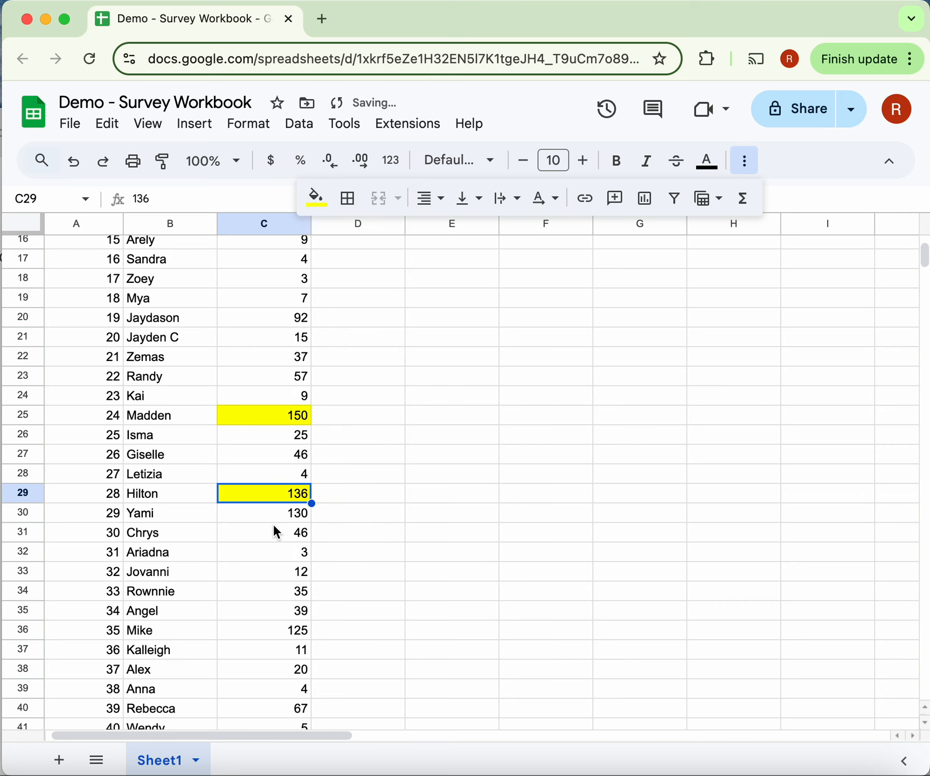
# - Check the rest of the Response column for further values outside the outlier boundaries
pyautogui.scroll(-3, 273, 527)
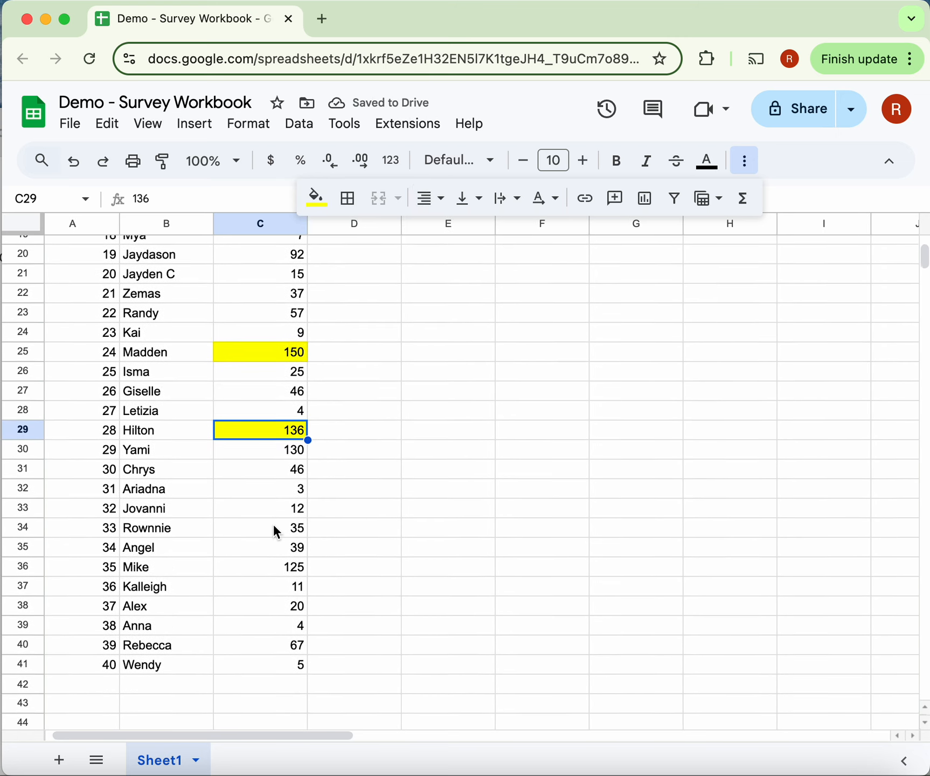
pyautogui.scroll(-1, 273, 527)
pyautogui.scroll(6, 270, 623)
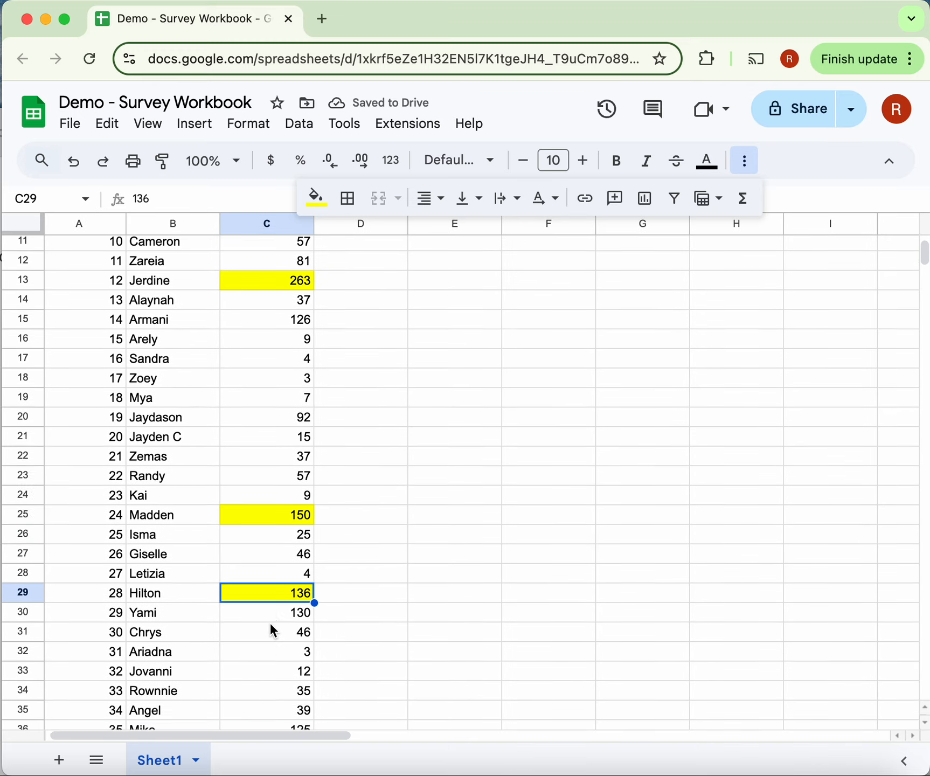
pyautogui.scroll(1, 271, 625)
pyautogui.scroll(-5, 270, 625)
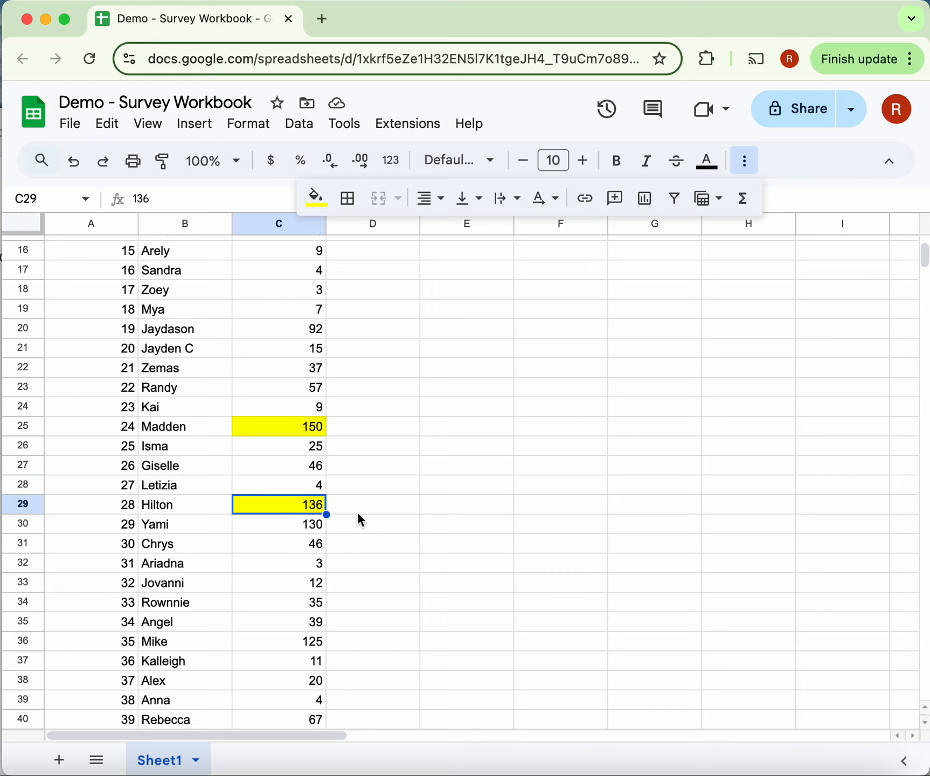
pyautogui.scroll(3, 349, 541)
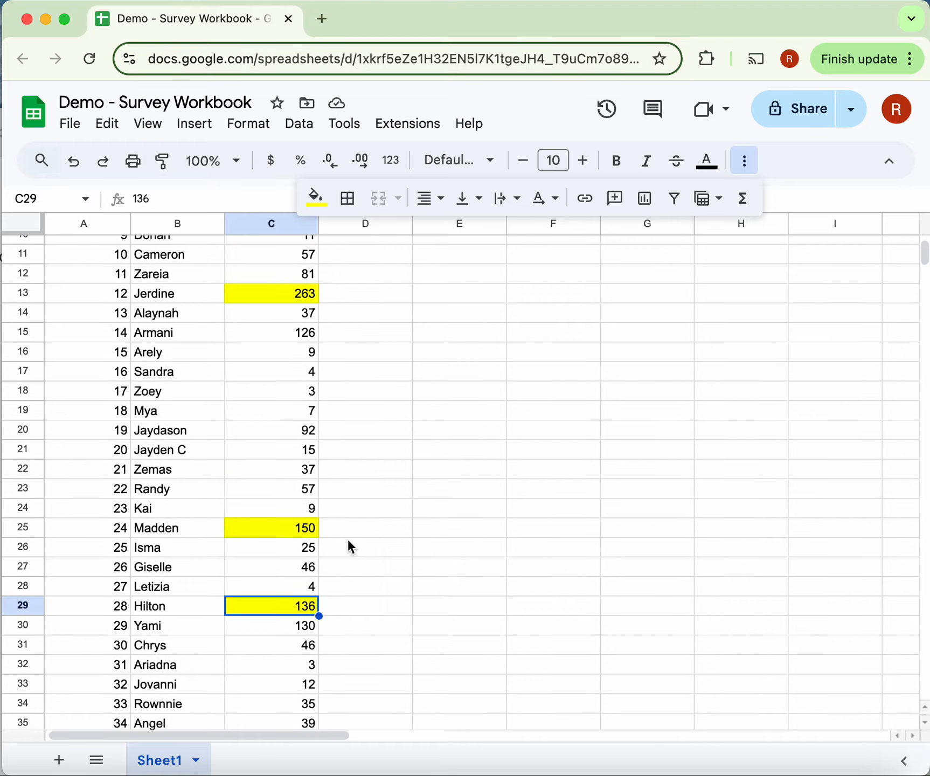
# - List the highlighted outlying responses as "263, 150, 136" in the Outliers cell J5 of the summary table
pyautogui.click(606, 539)
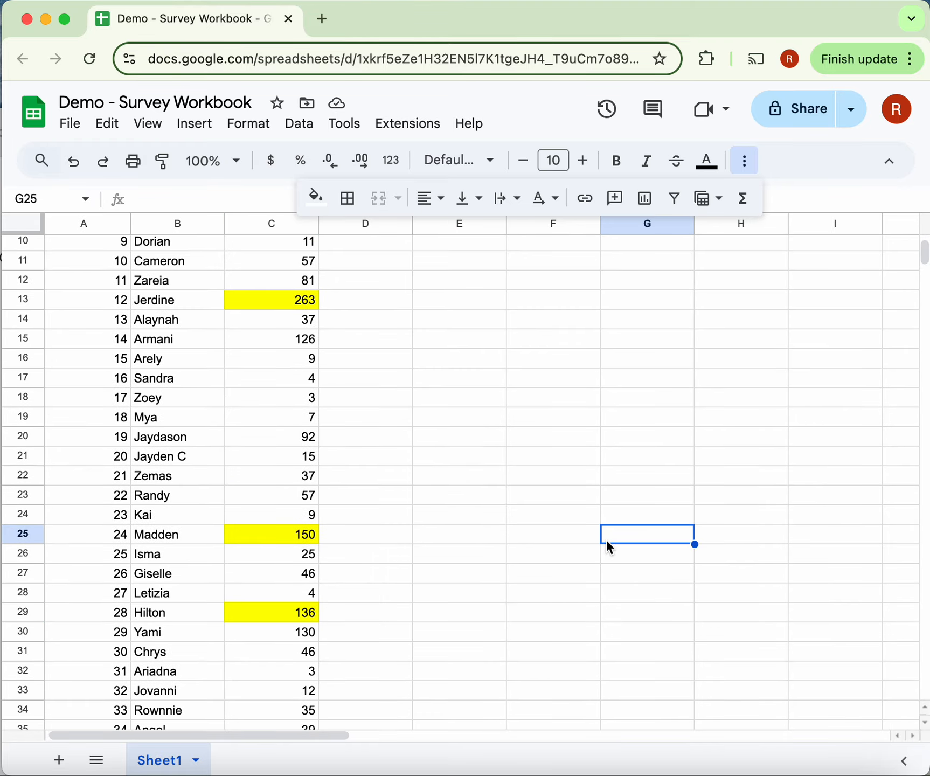
pyautogui.scroll(2, 606, 539)
pyautogui.scroll(2, 739, 471)
pyautogui.scroll(1, 739, 472)
pyautogui.hscroll(2, 738, 472)
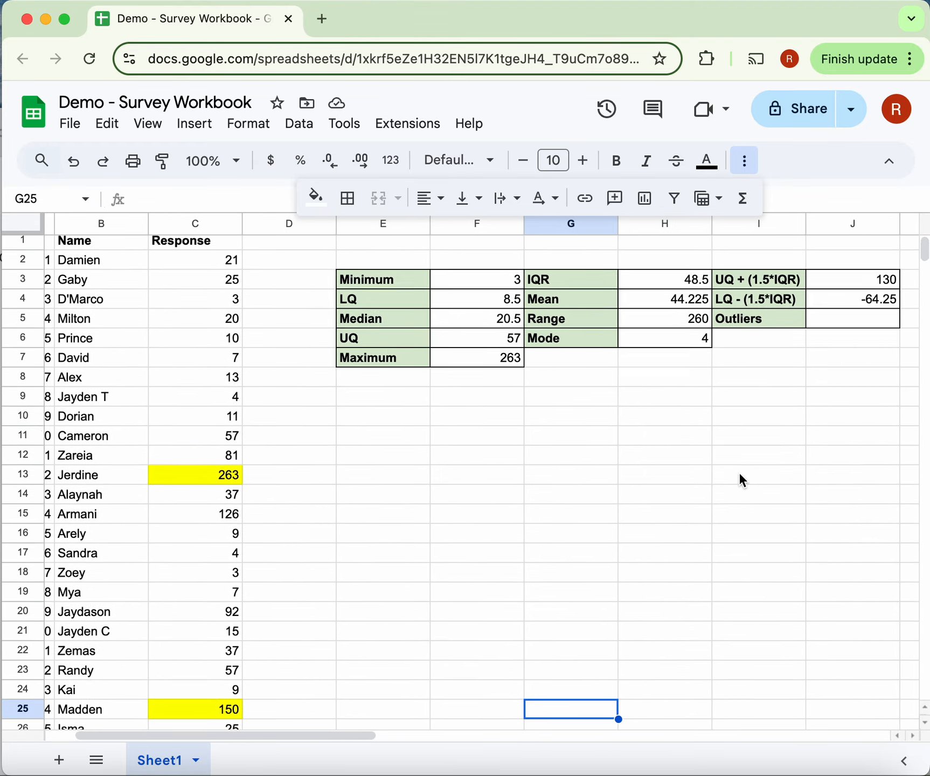
pyautogui.click(824, 330)
pyautogui.scroll(-2, 700, 474)
pyautogui.scroll(2, 692, 490)
pyautogui.hscroll(1, 692, 490)
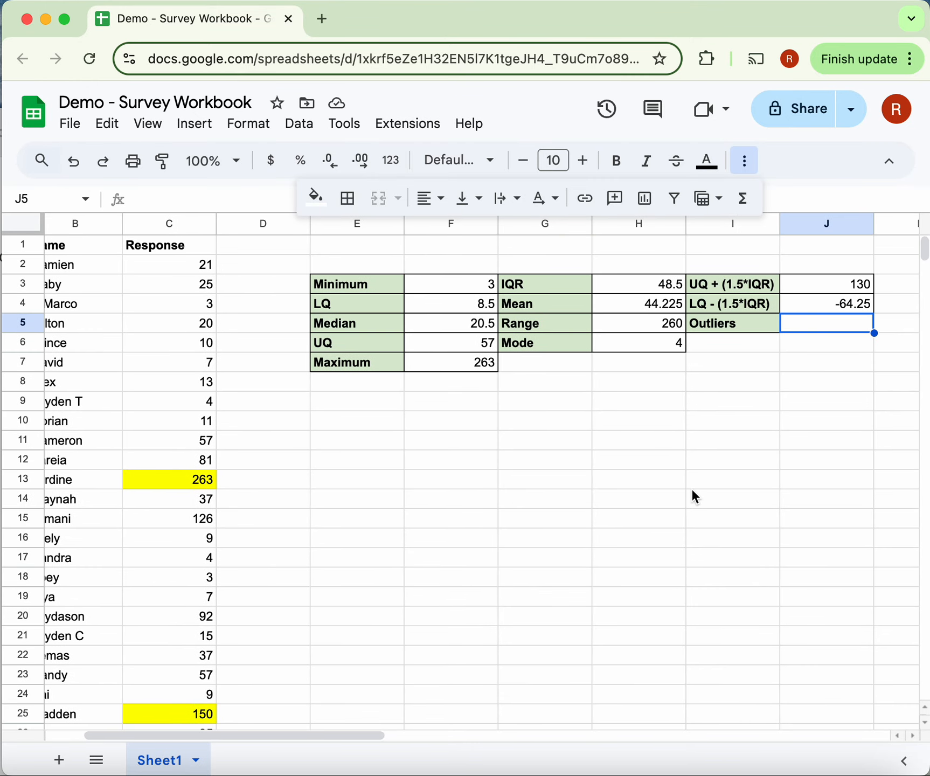
pyautogui.write('263, ')
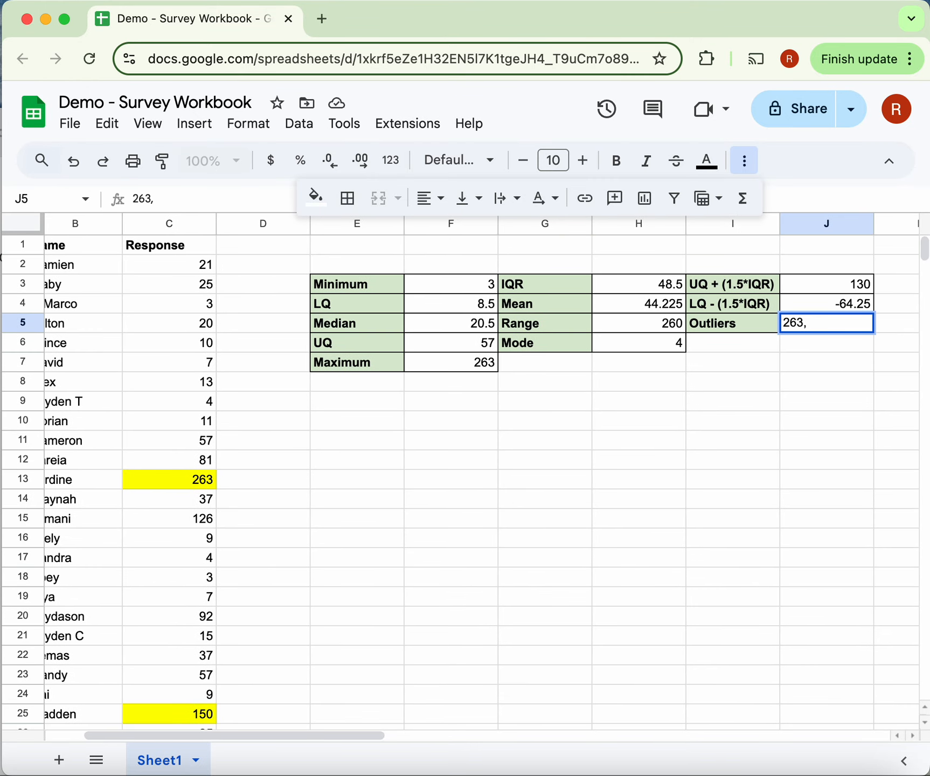
pyautogui.write('140')
pyautogui.press('BackSpace')
pyautogui.press('BackSpace')
pyautogui.write('50,')
pyautogui.scroll(-3, 160, 654)
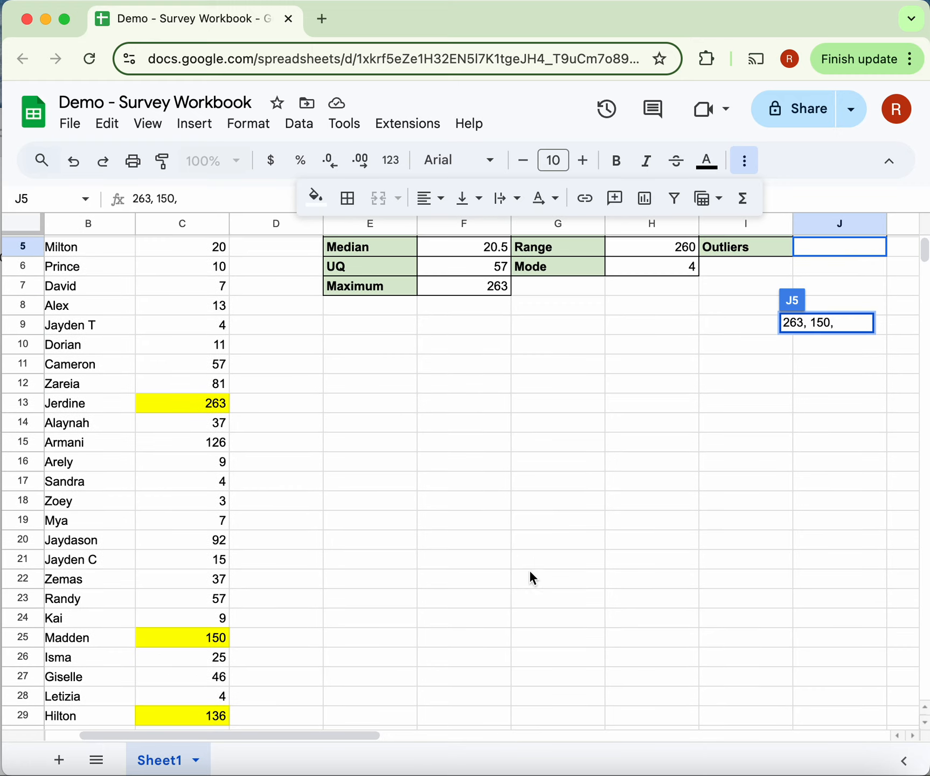
pyautogui.scroll(3, 530, 560)
pyautogui.write('136')
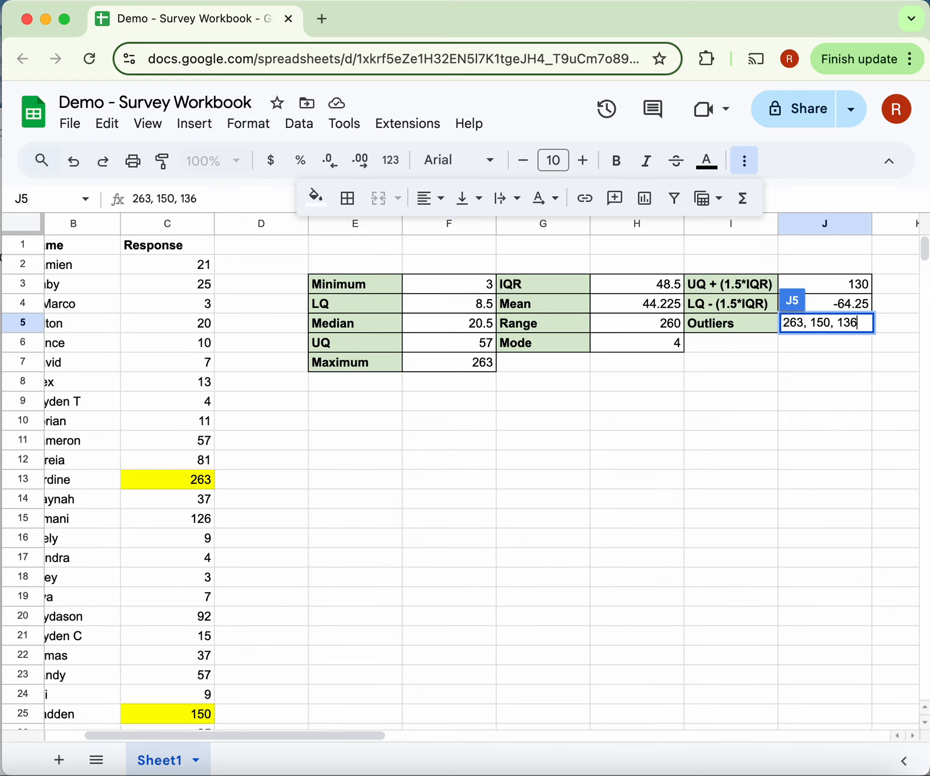
pyautogui.press('Return')
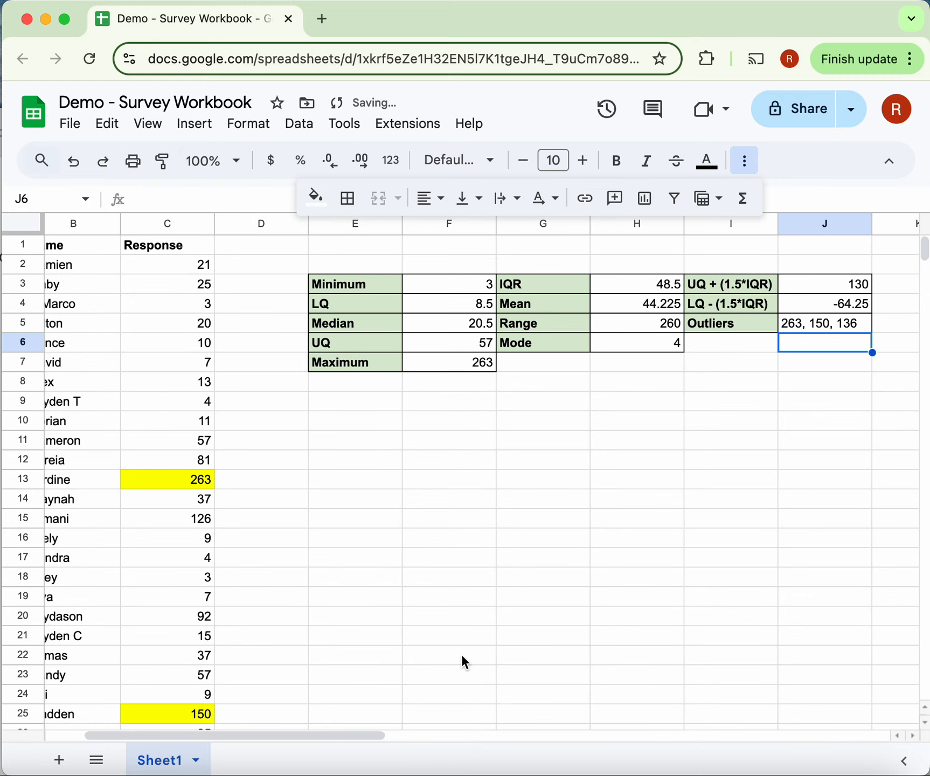
# - Mark the response in C30, which equals the upper outlier boundary, with a bright green fill
pyautogui.scroll(-1, 175, 539)
pyautogui.hscroll(-2, 175, 539)
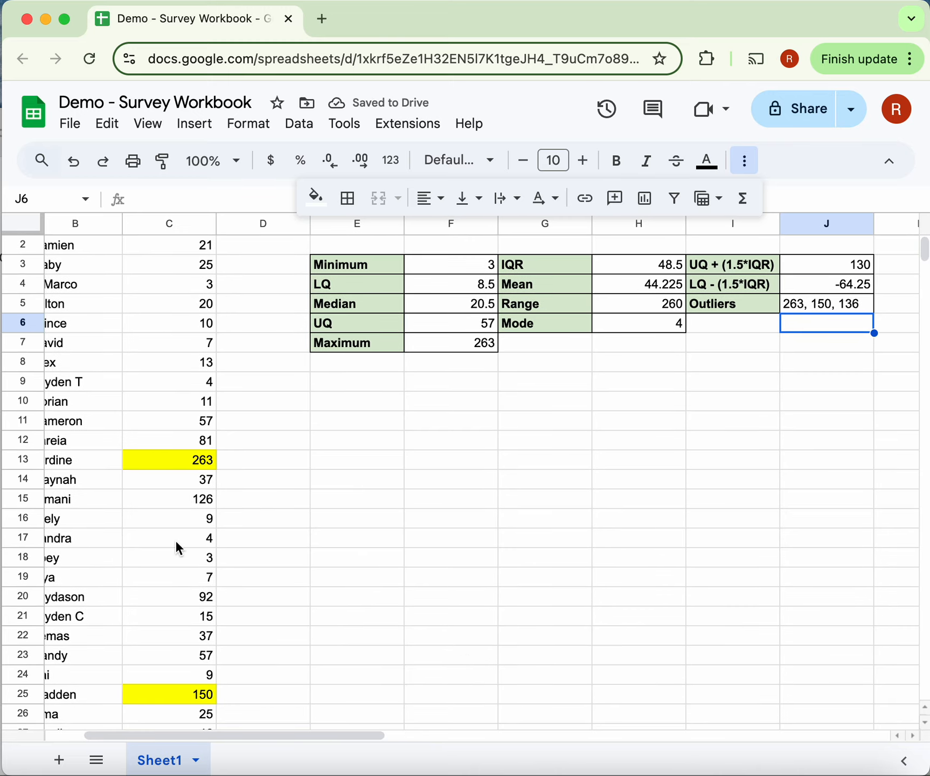
pyautogui.scroll(-3, 200, 597)
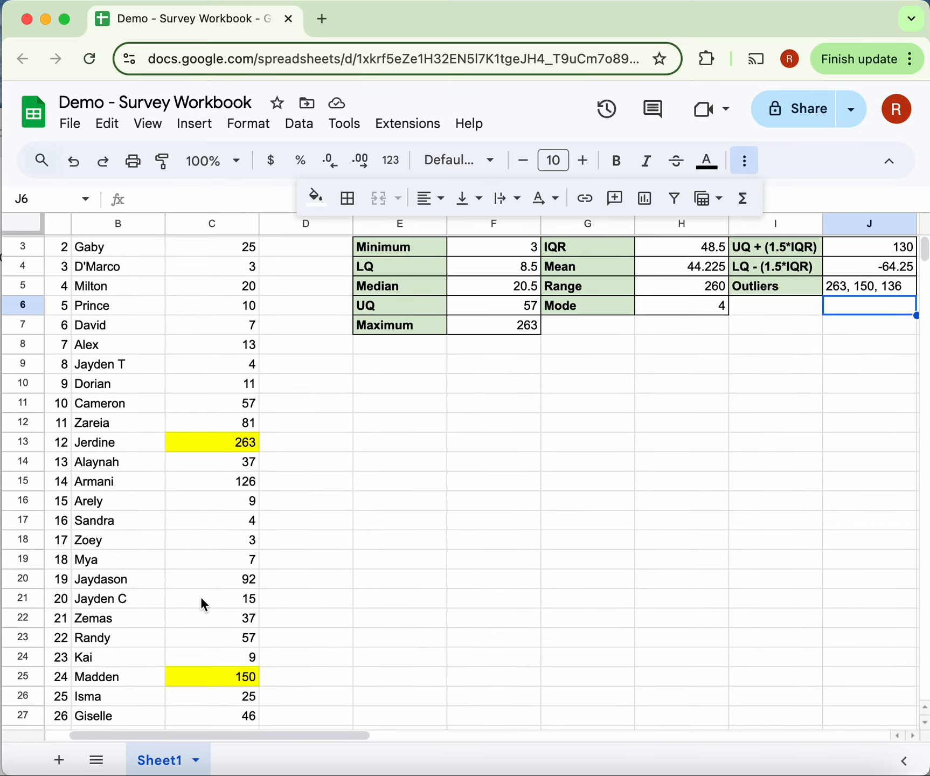
pyautogui.scroll(-2, 202, 598)
pyautogui.hscroll(-1, 201, 598)
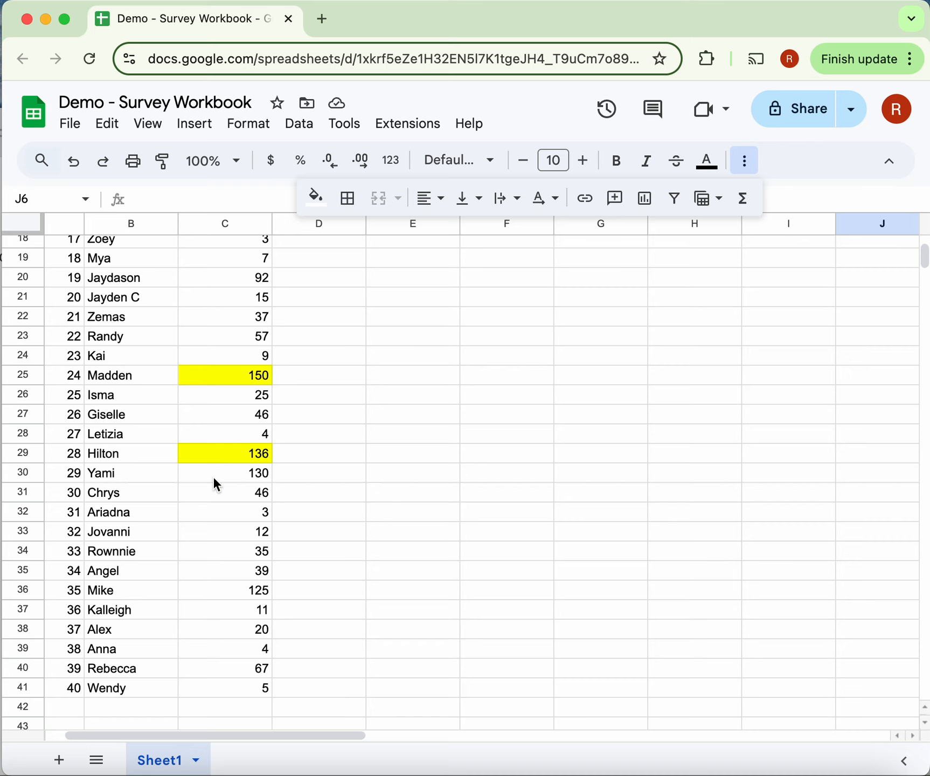
pyautogui.click(217, 484)
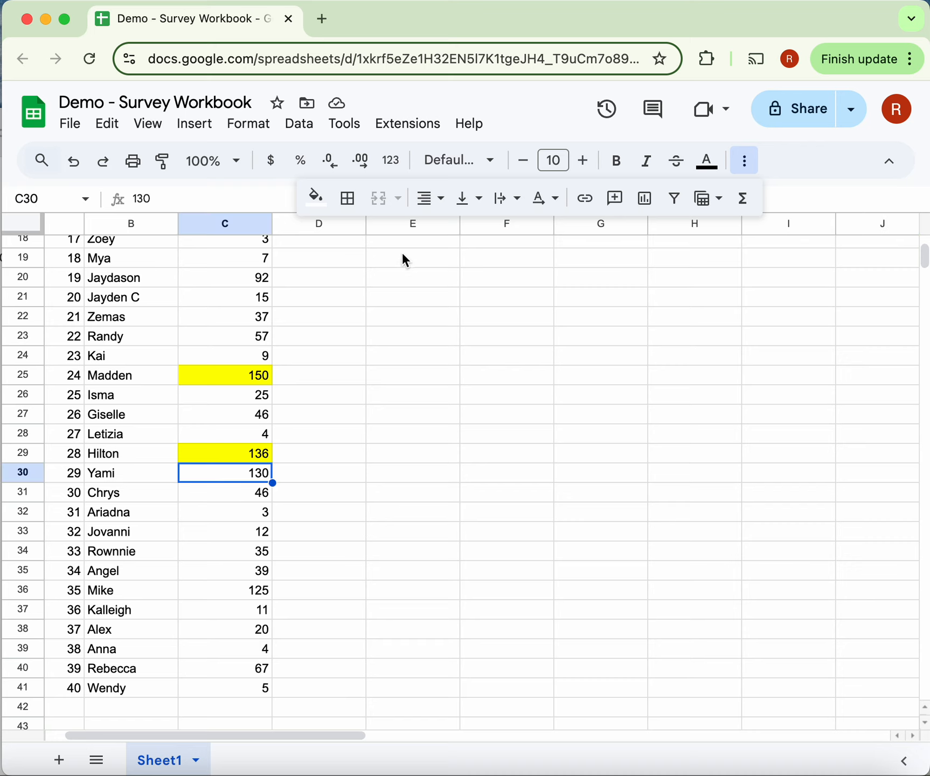
pyautogui.click(317, 200)
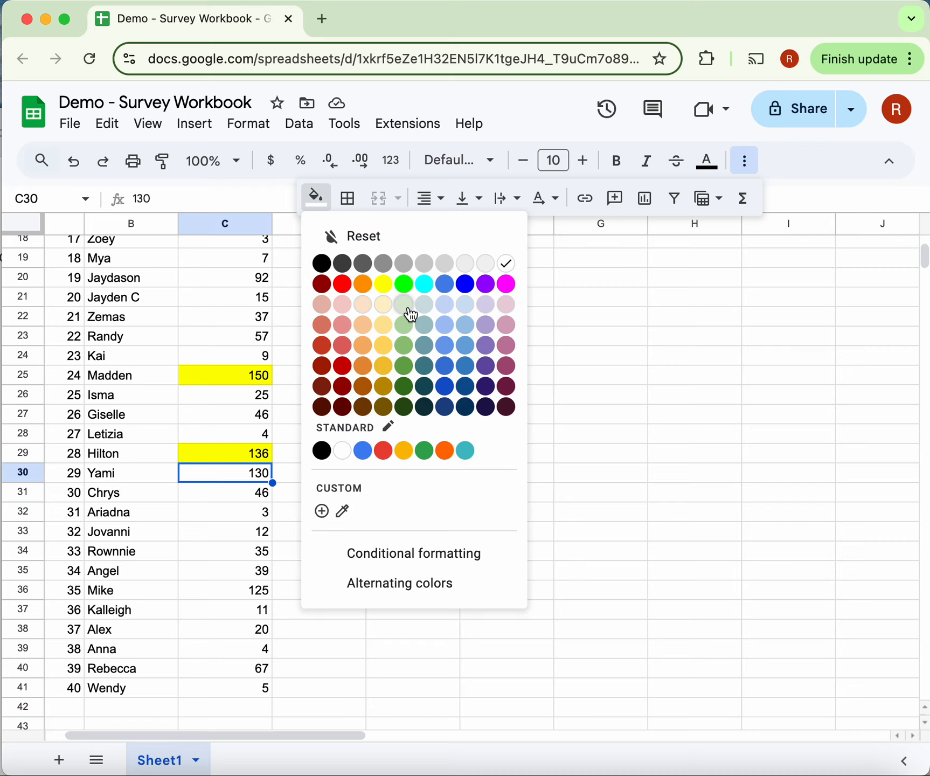
pyautogui.click(407, 291)
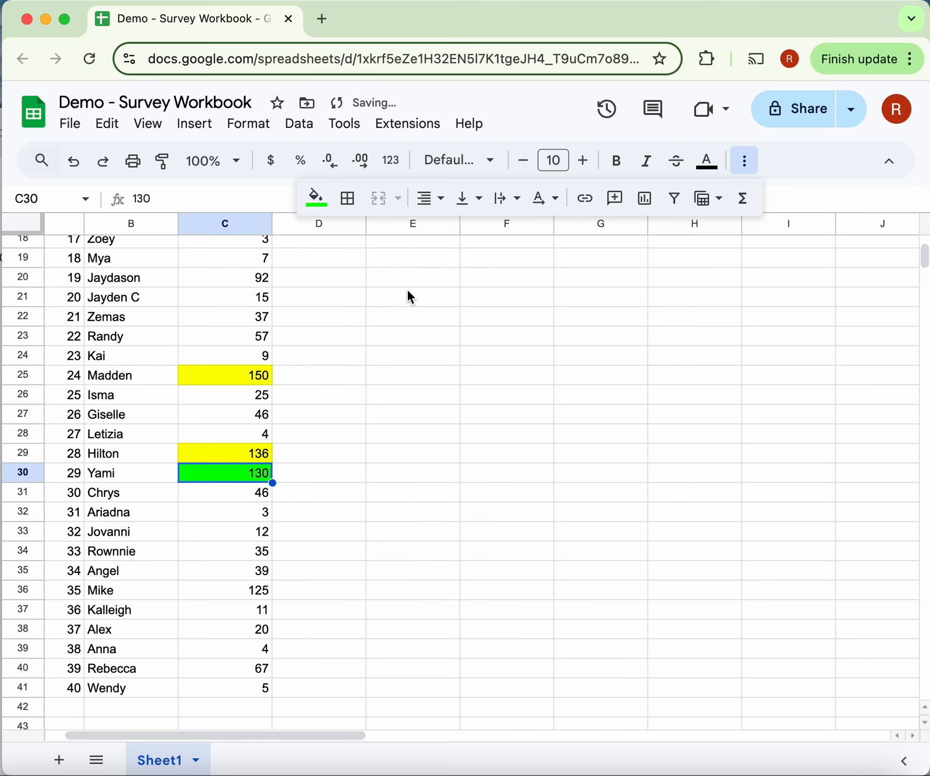
pyautogui.click(452, 499)
pyautogui.scroll(6, 367, 529)
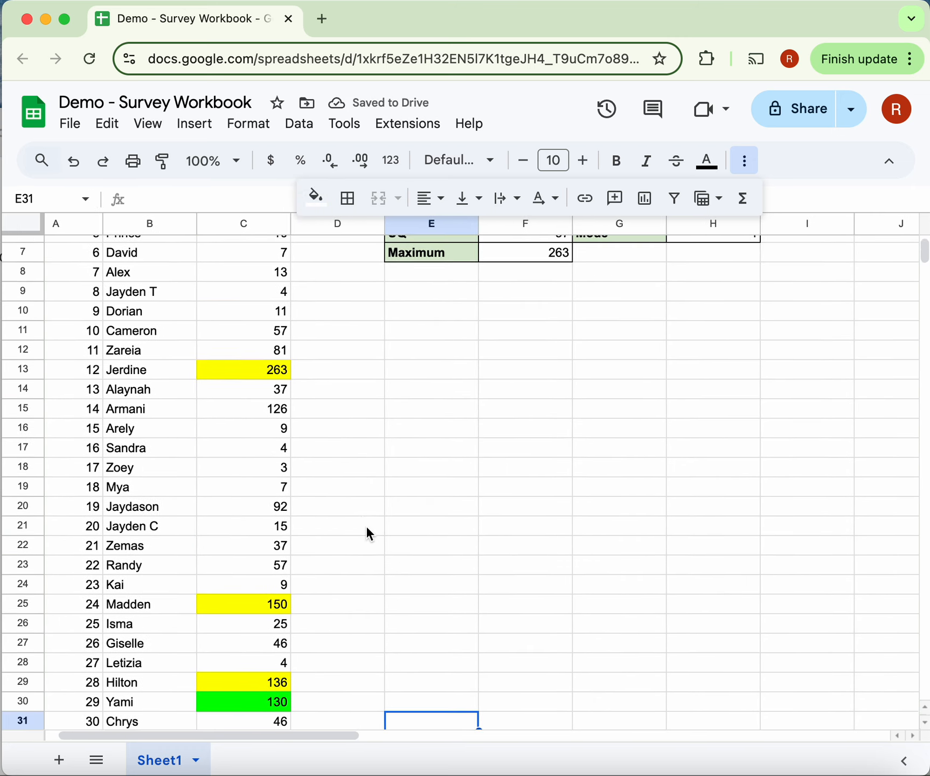
pyautogui.hscroll(-1, 367, 533)
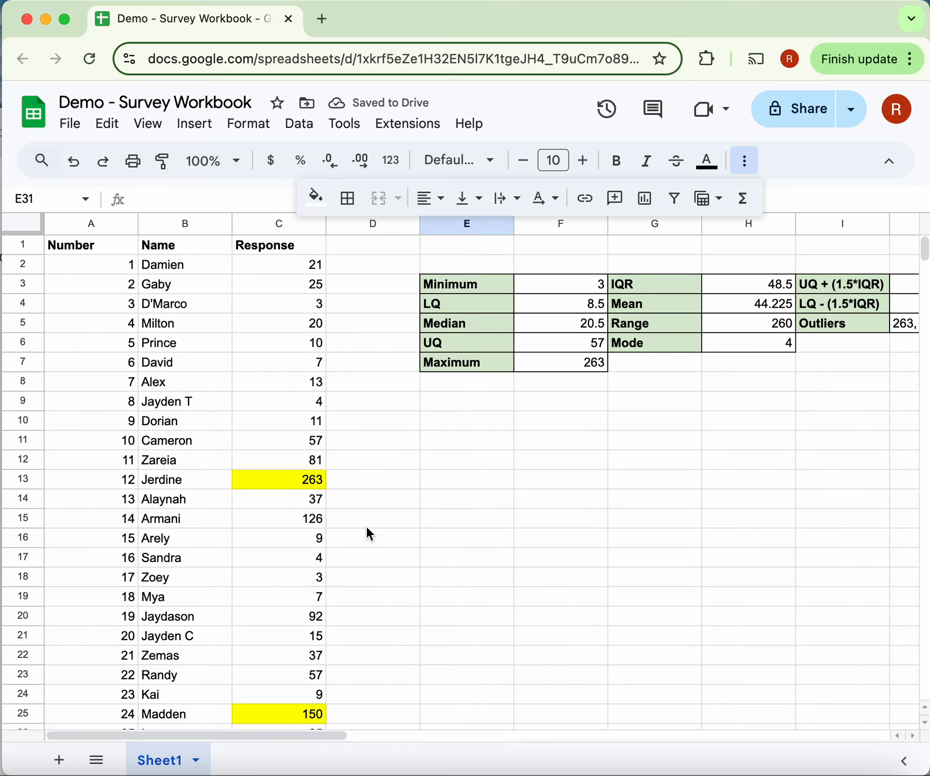
pyautogui.hscroll(6, 367, 532)
pyautogui.hscroll(2, 369, 533)
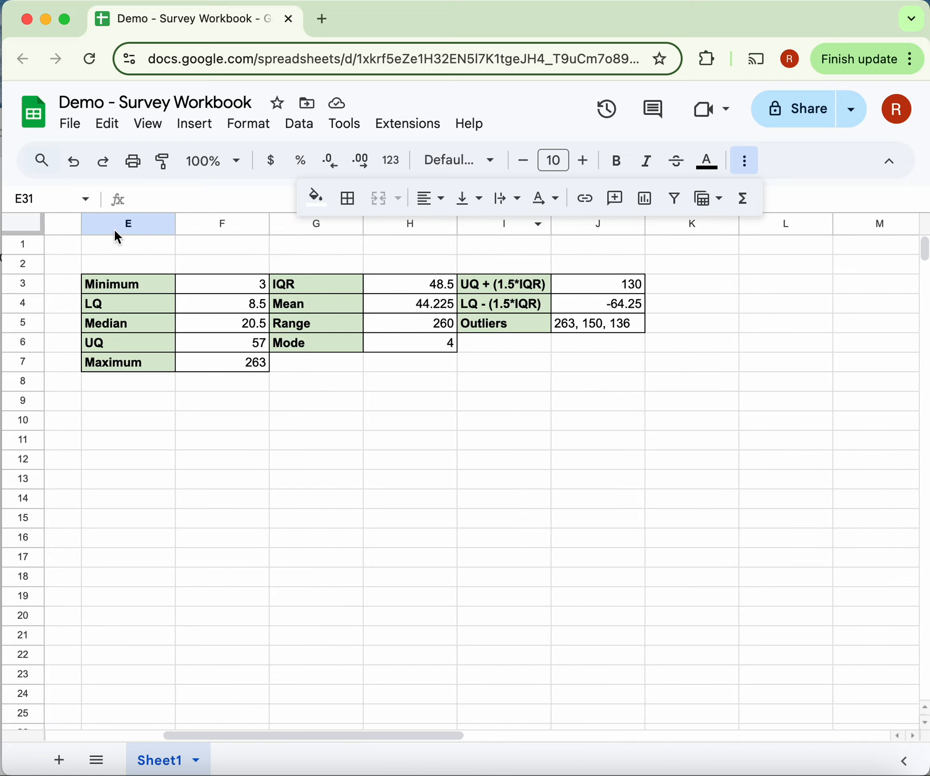
pyautogui.hscroll(-10, 362, 489)
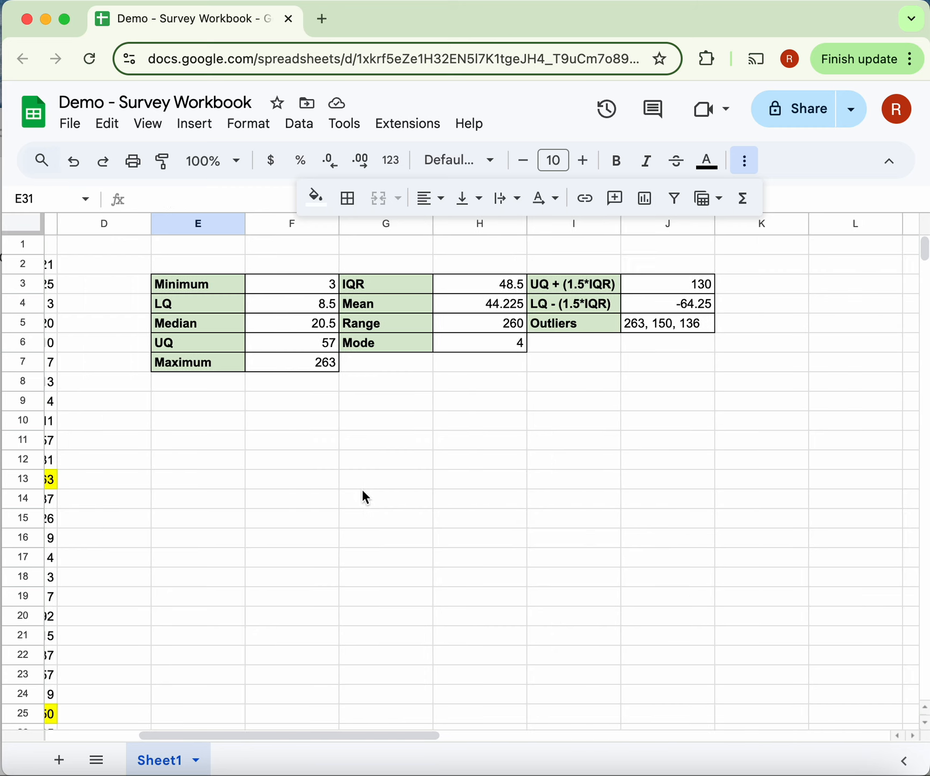